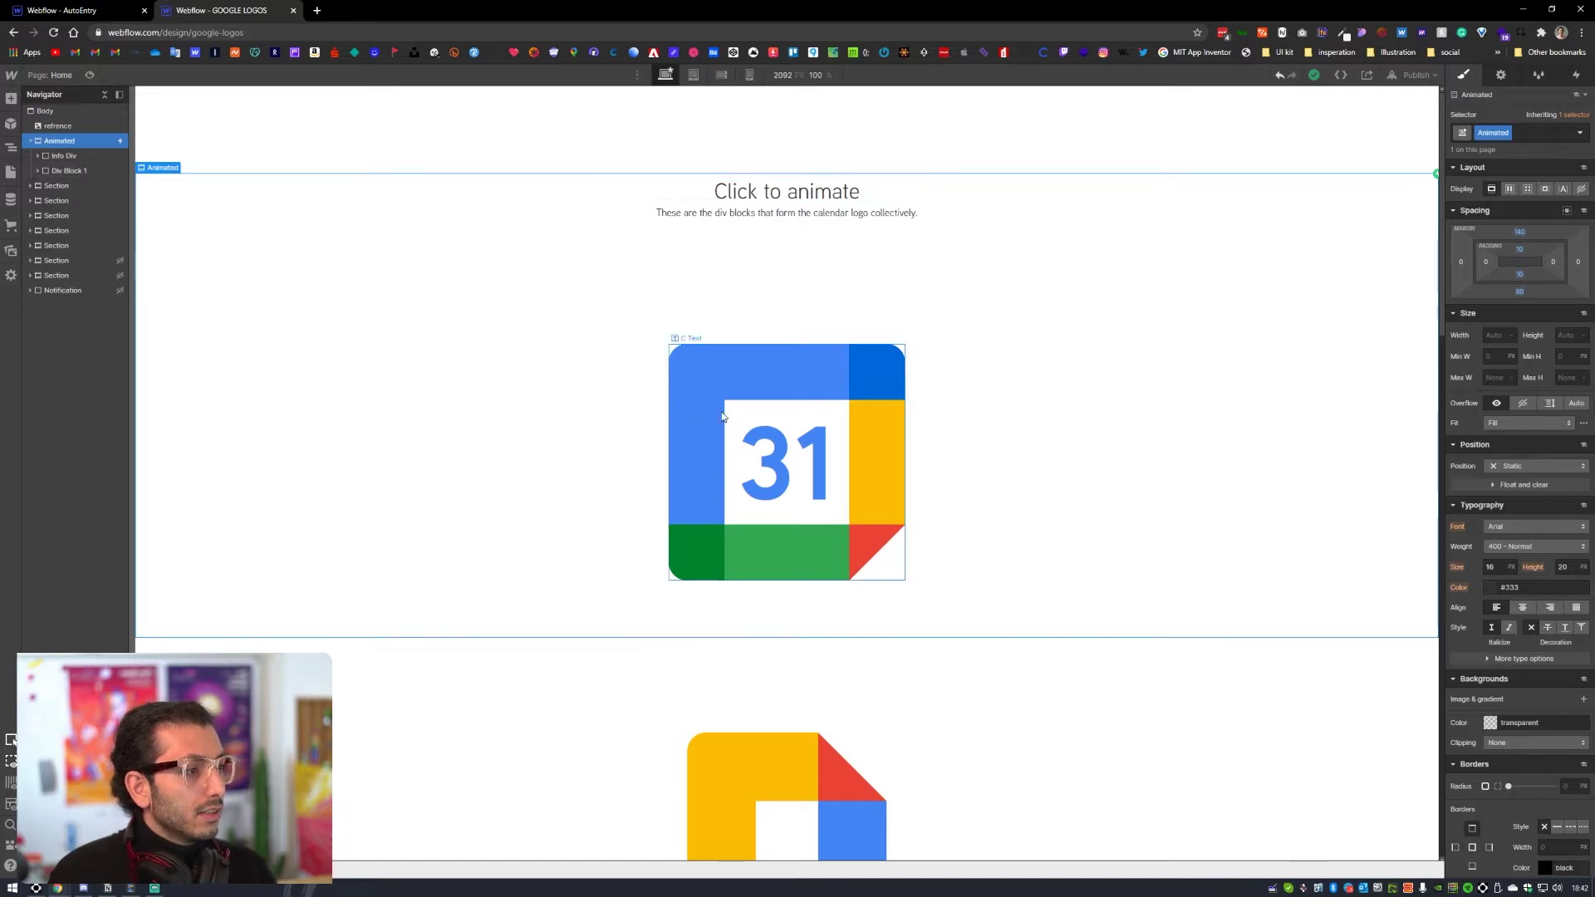
{"action": "left_click", "coordinate": [89, 75]}
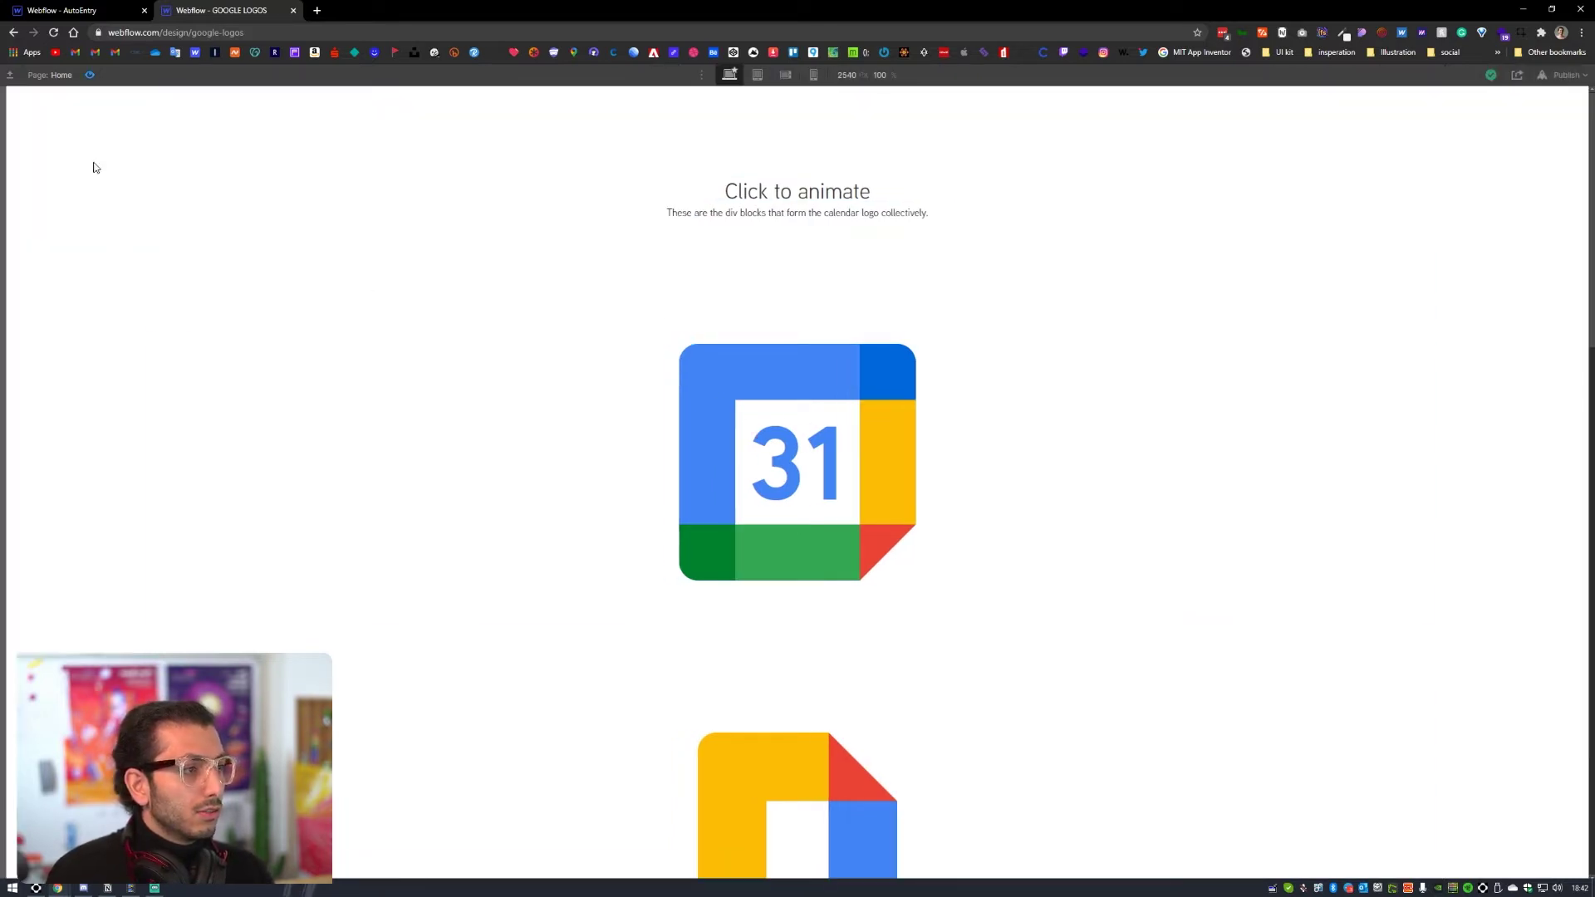
{"action": "left_click", "coordinate": [698, 388]}
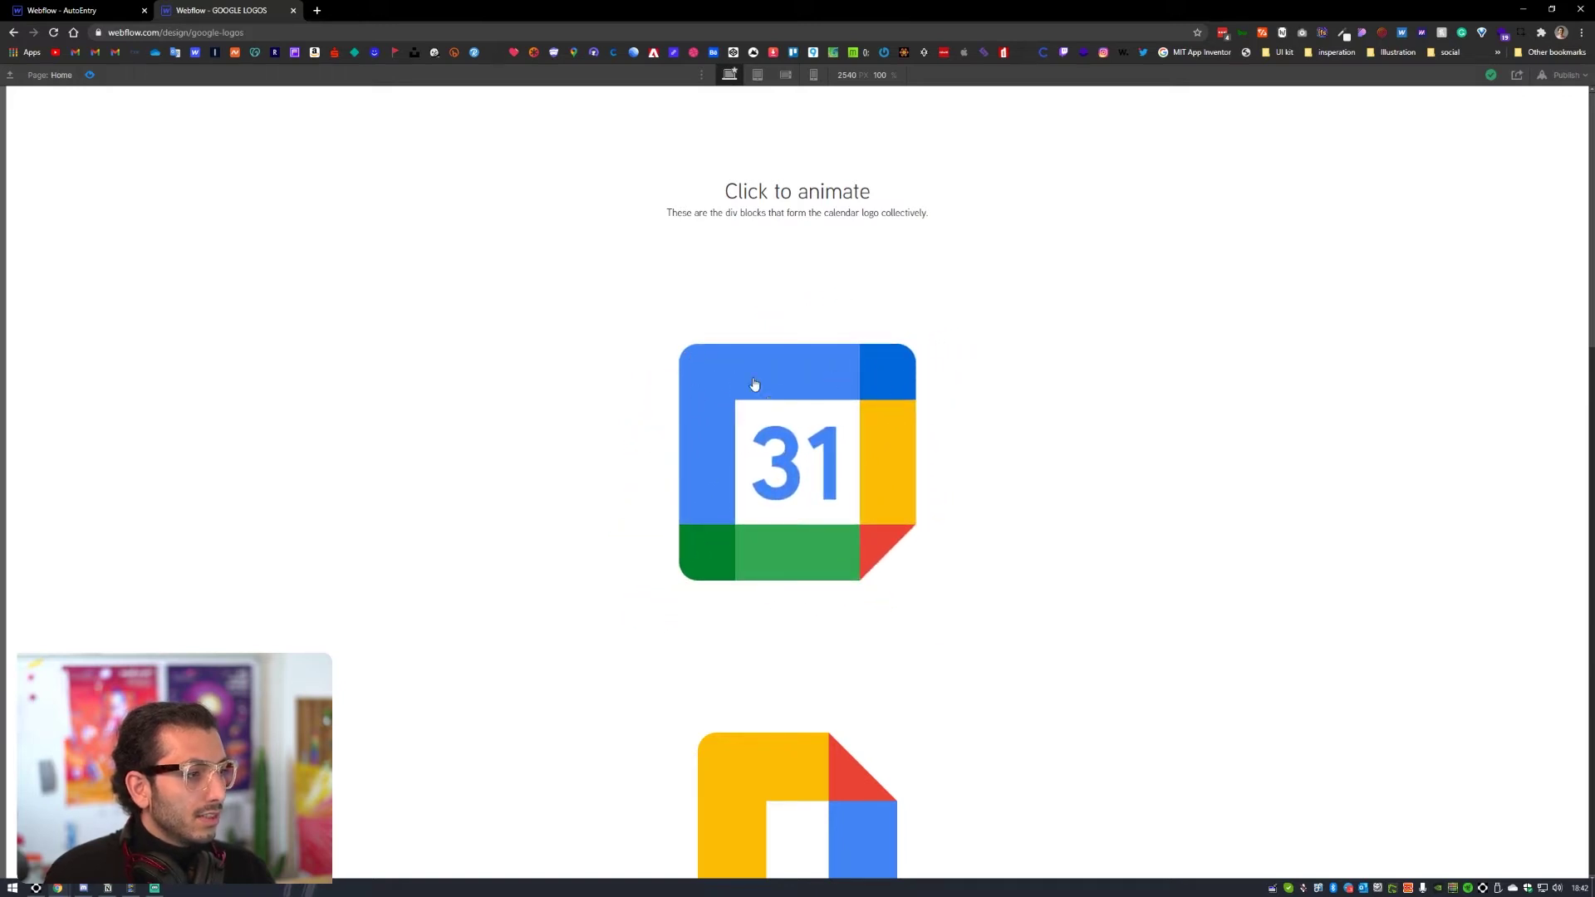
{"action": "left_click", "coordinate": [662, 605]}
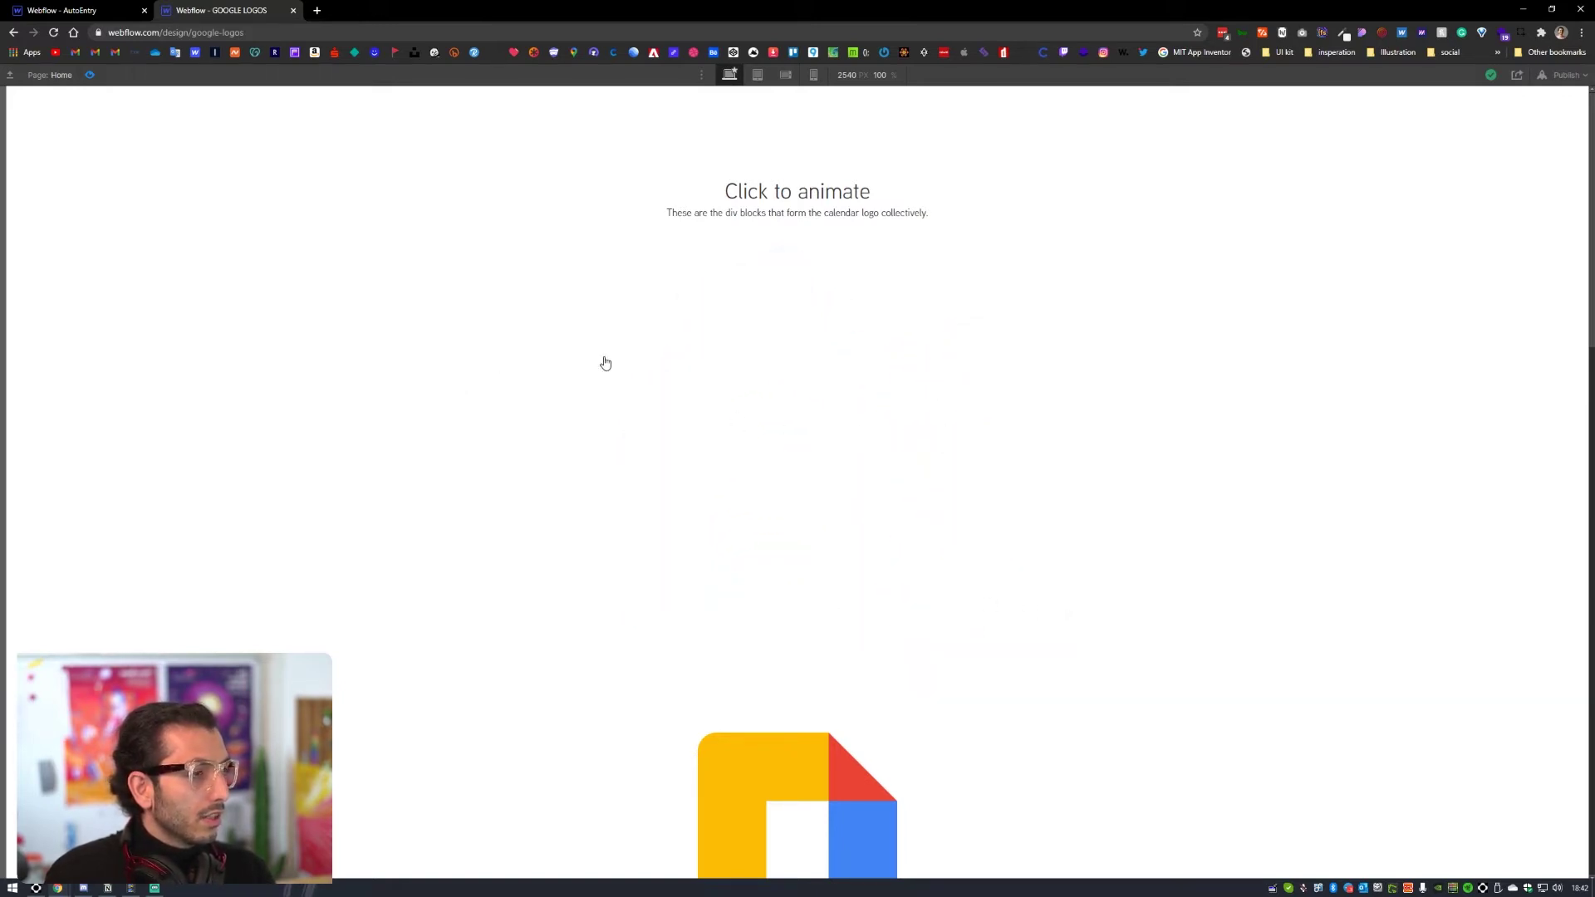
{"action": "key", "text": "ctrl+shift+p"}
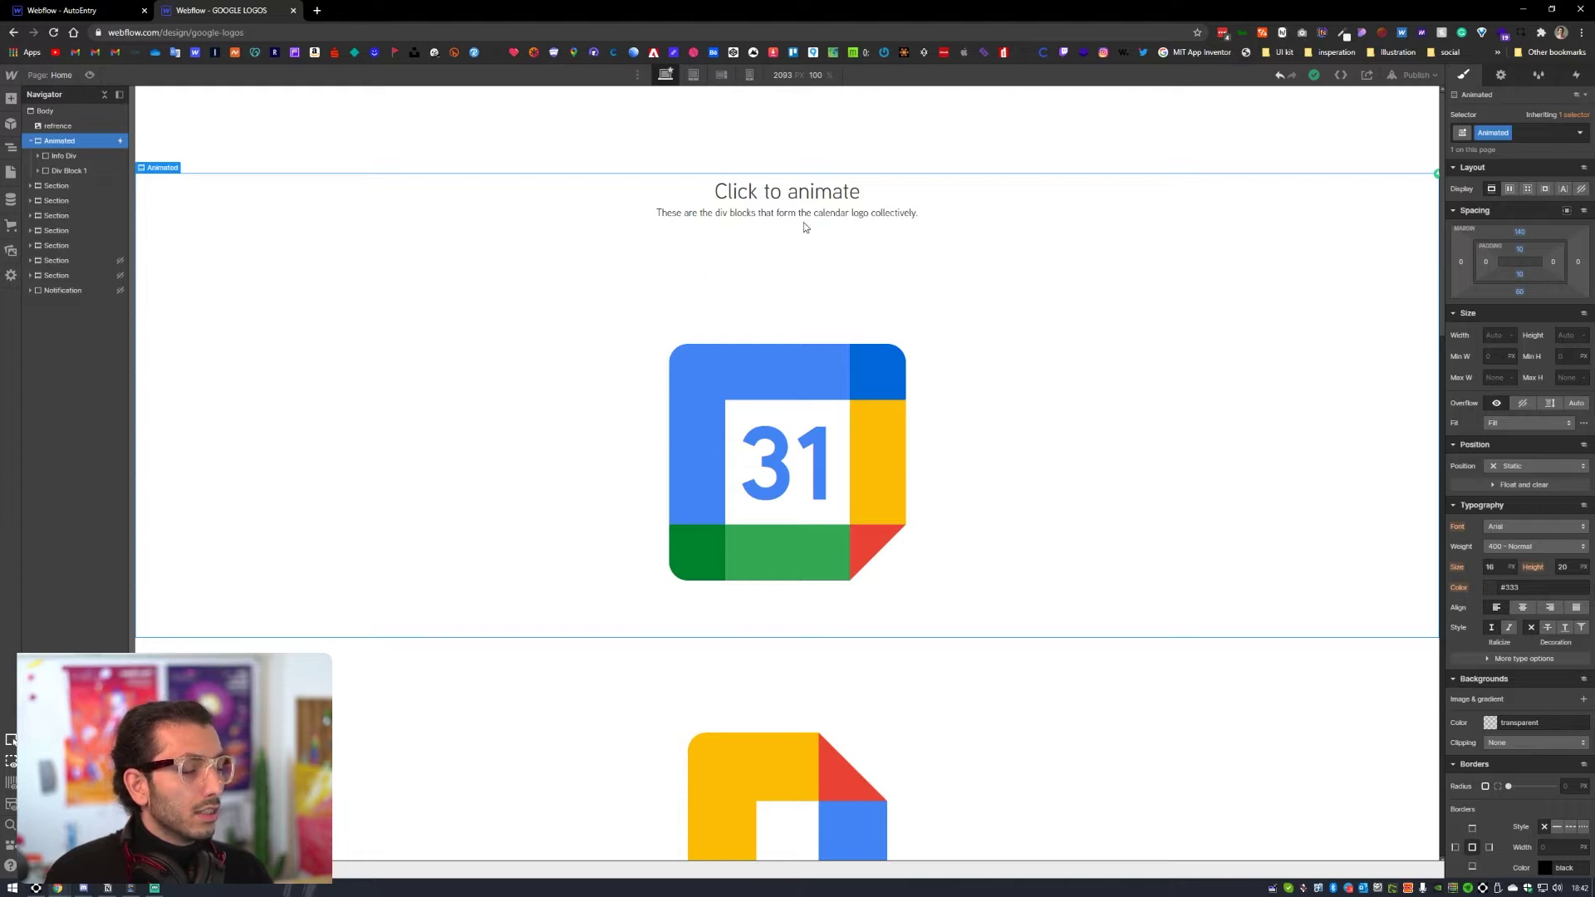
{"action": "scroll", "coordinate": [538, 346], "scroll_direction": "down", "scroll_amount": 2}
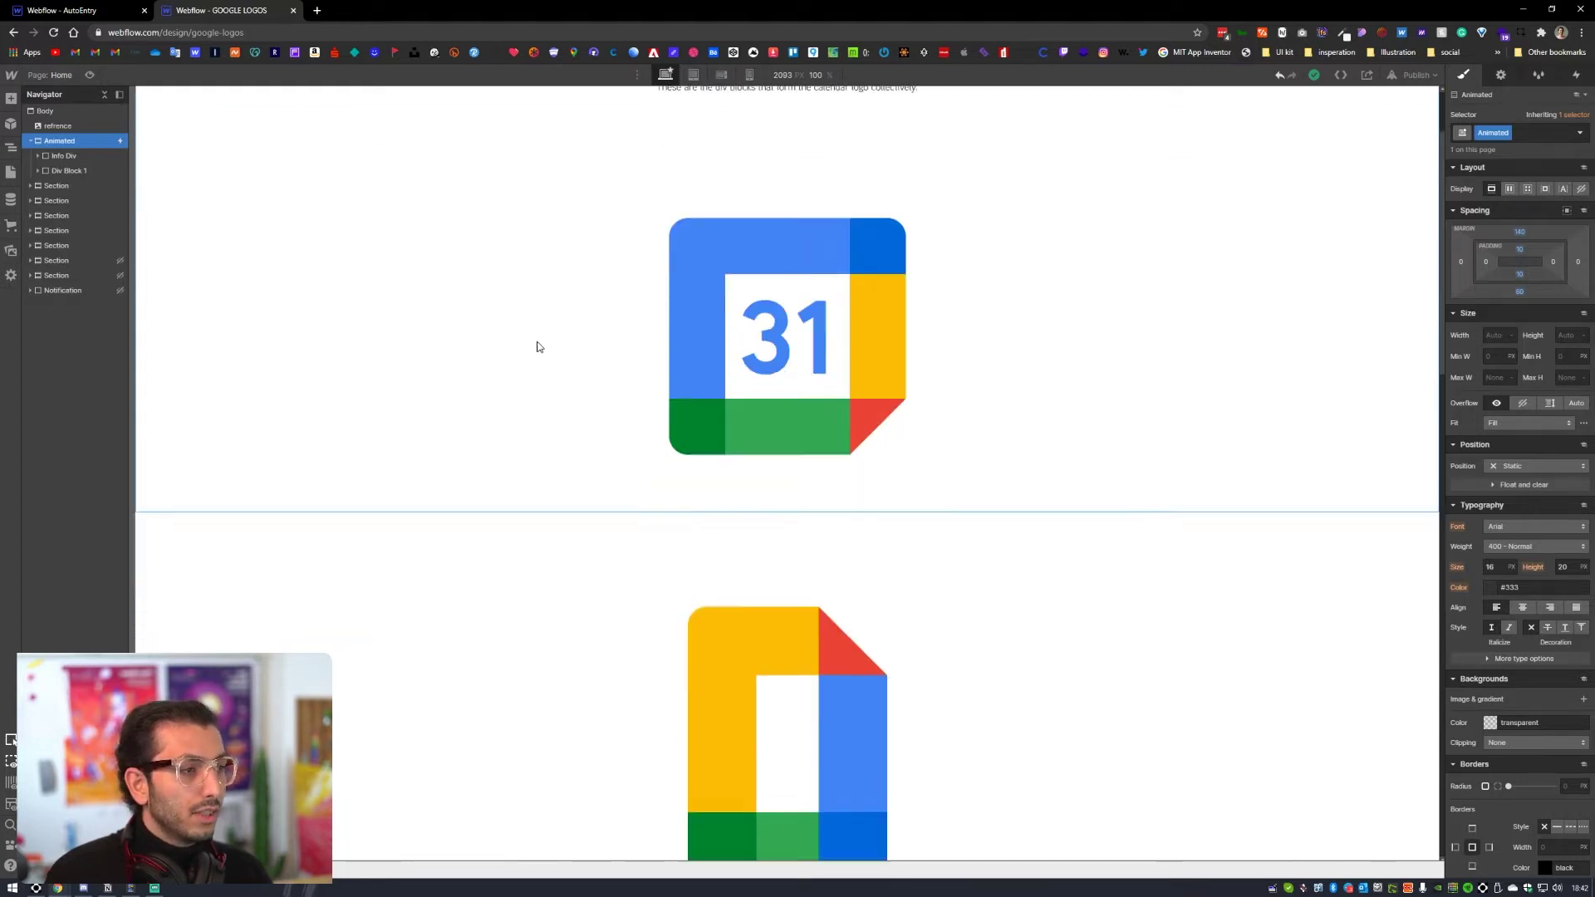
{"action": "scroll", "coordinate": [536, 346], "scroll_direction": "down", "scroll_amount": 3}
{"action": "scroll", "coordinate": [528, 373], "scroll_direction": "down", "scroll_amount": 2}
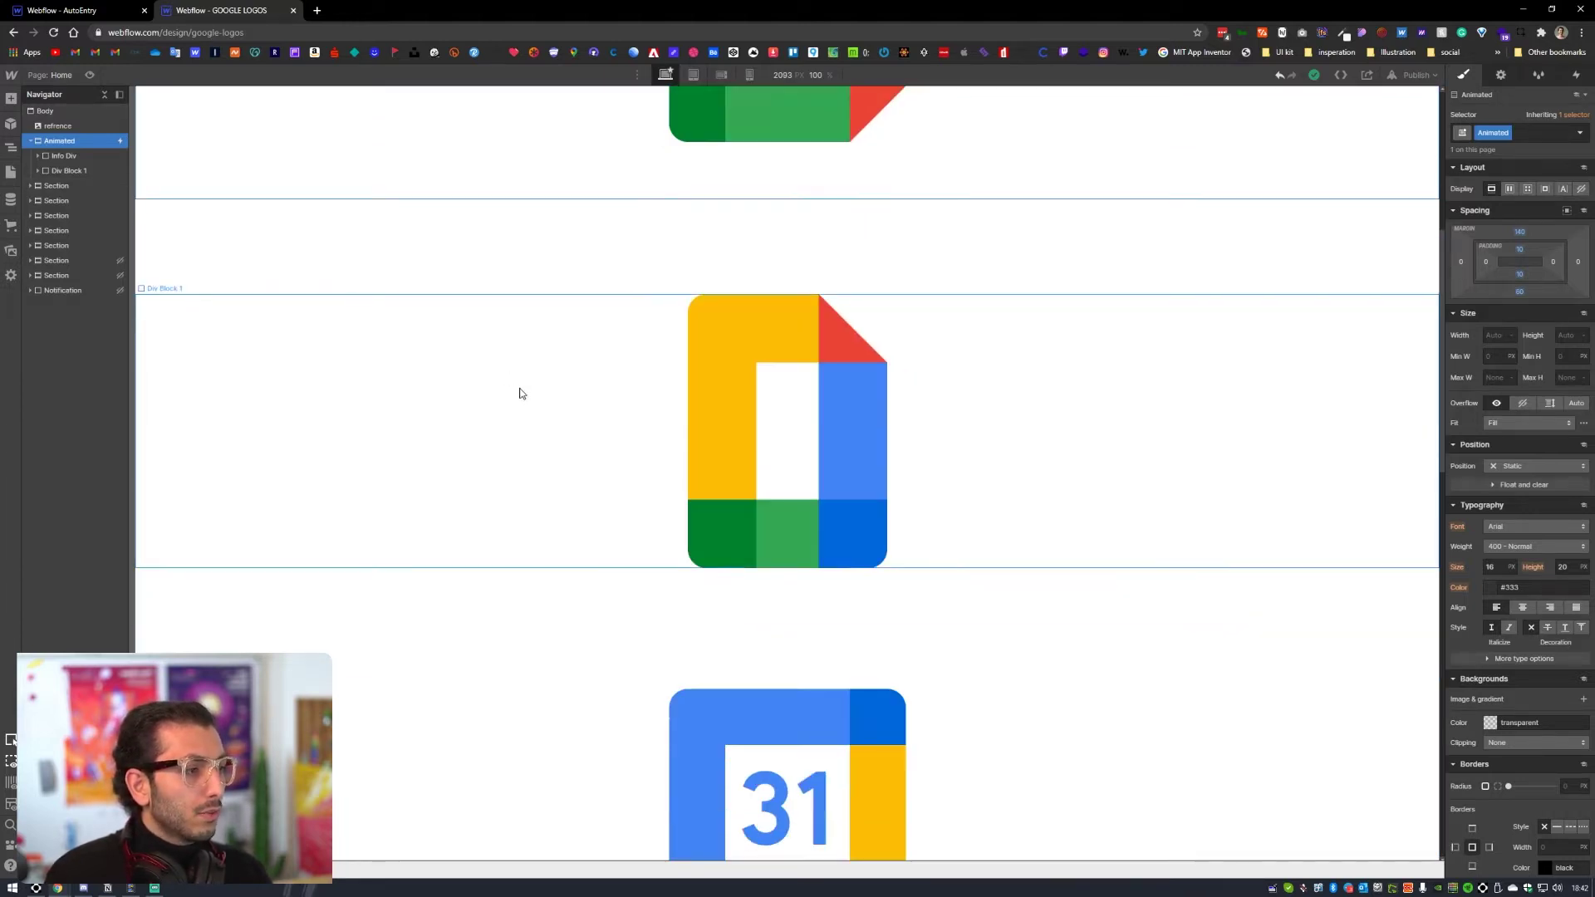
{"action": "left_click", "coordinate": [731, 336]}
{"action": "left_click", "coordinate": [799, 319]}
{"action": "left_click", "coordinate": [852, 330]}
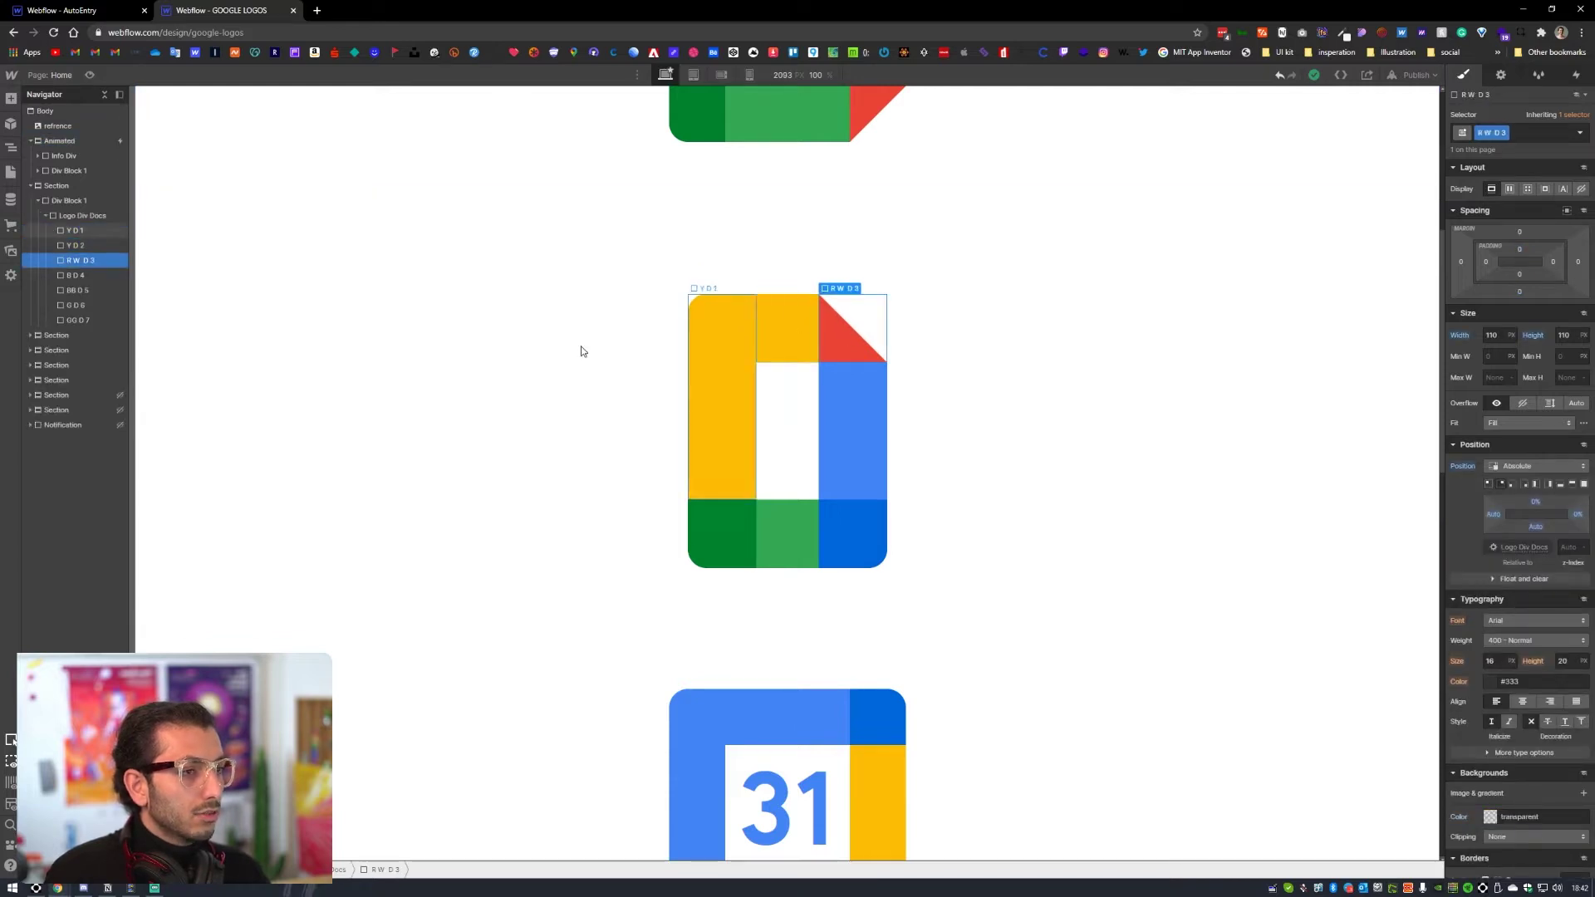
{"action": "left_click", "coordinate": [84, 215]}
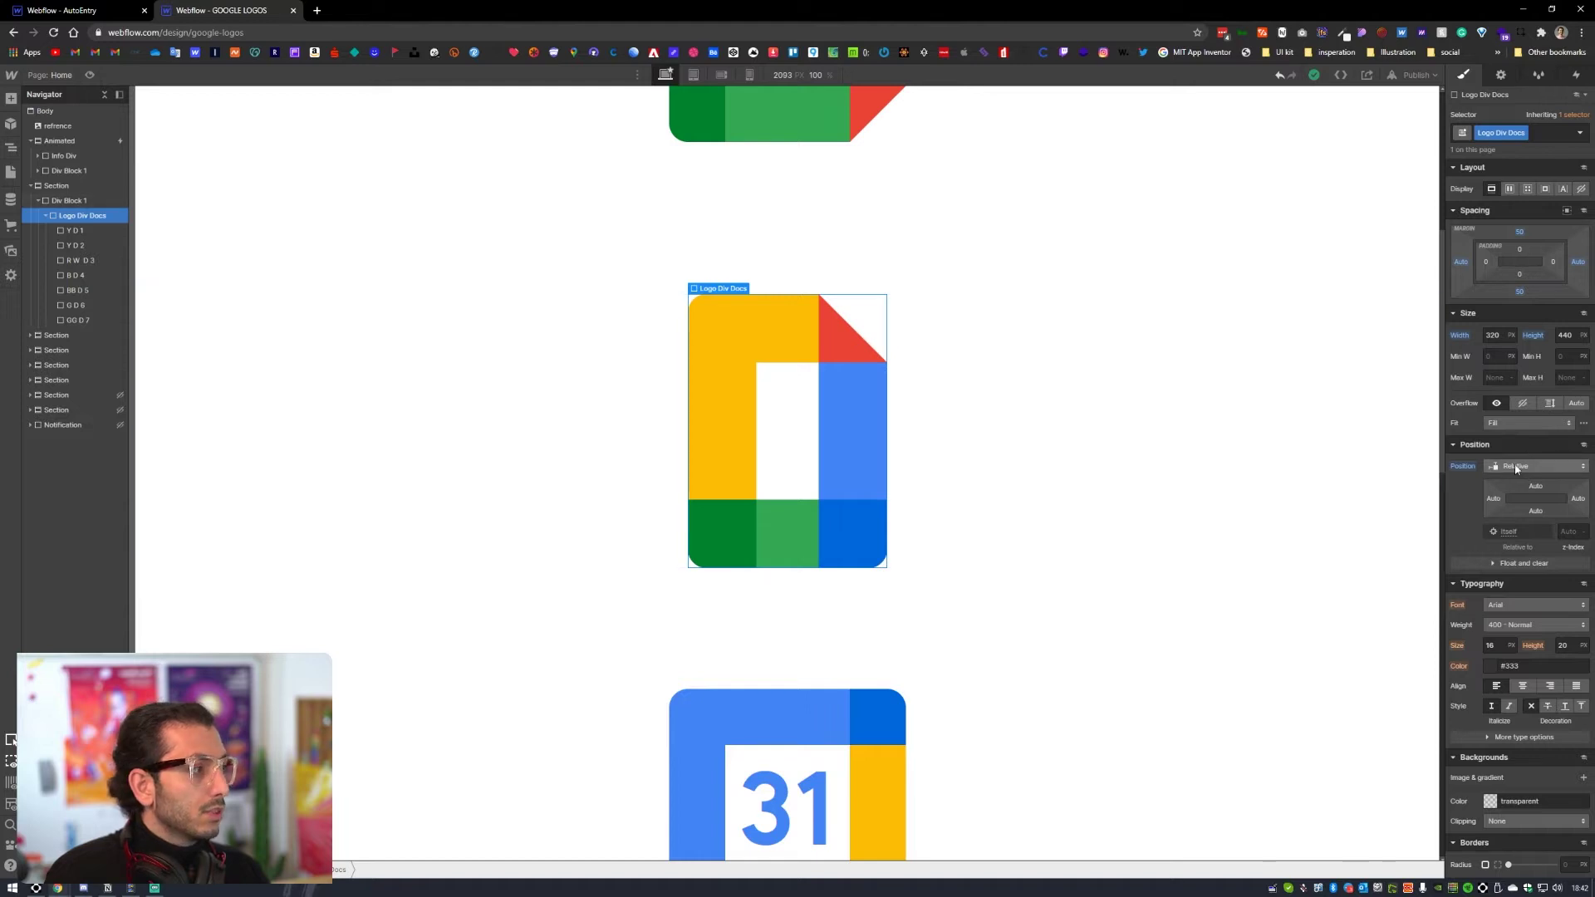
{"action": "left_click", "coordinate": [83, 233]}
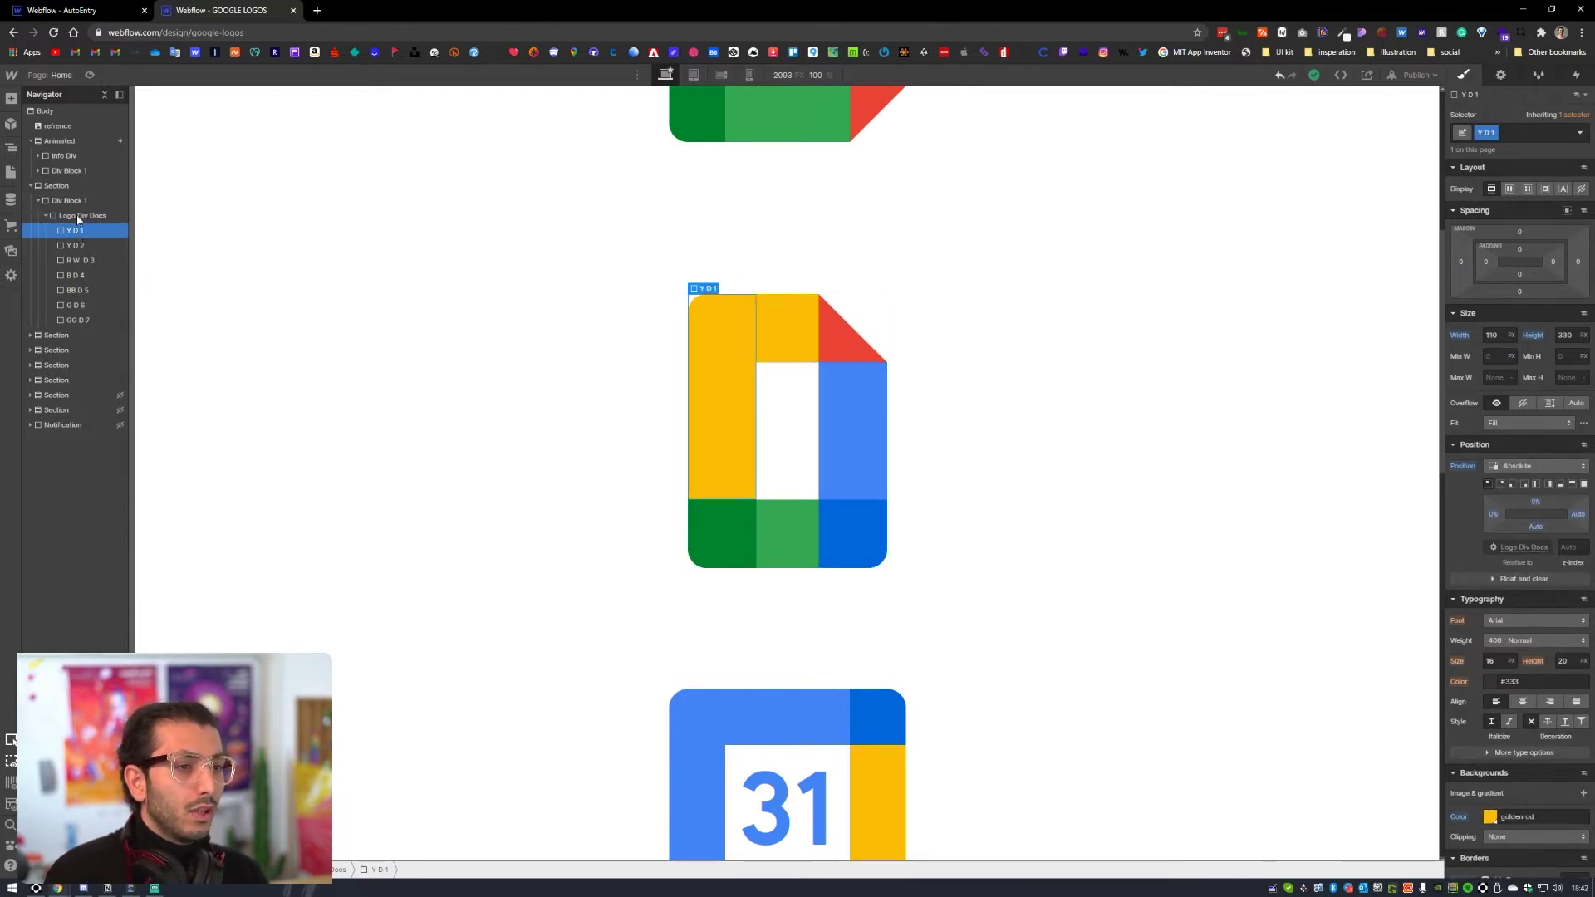
{"action": "left_click", "coordinate": [79, 217]}
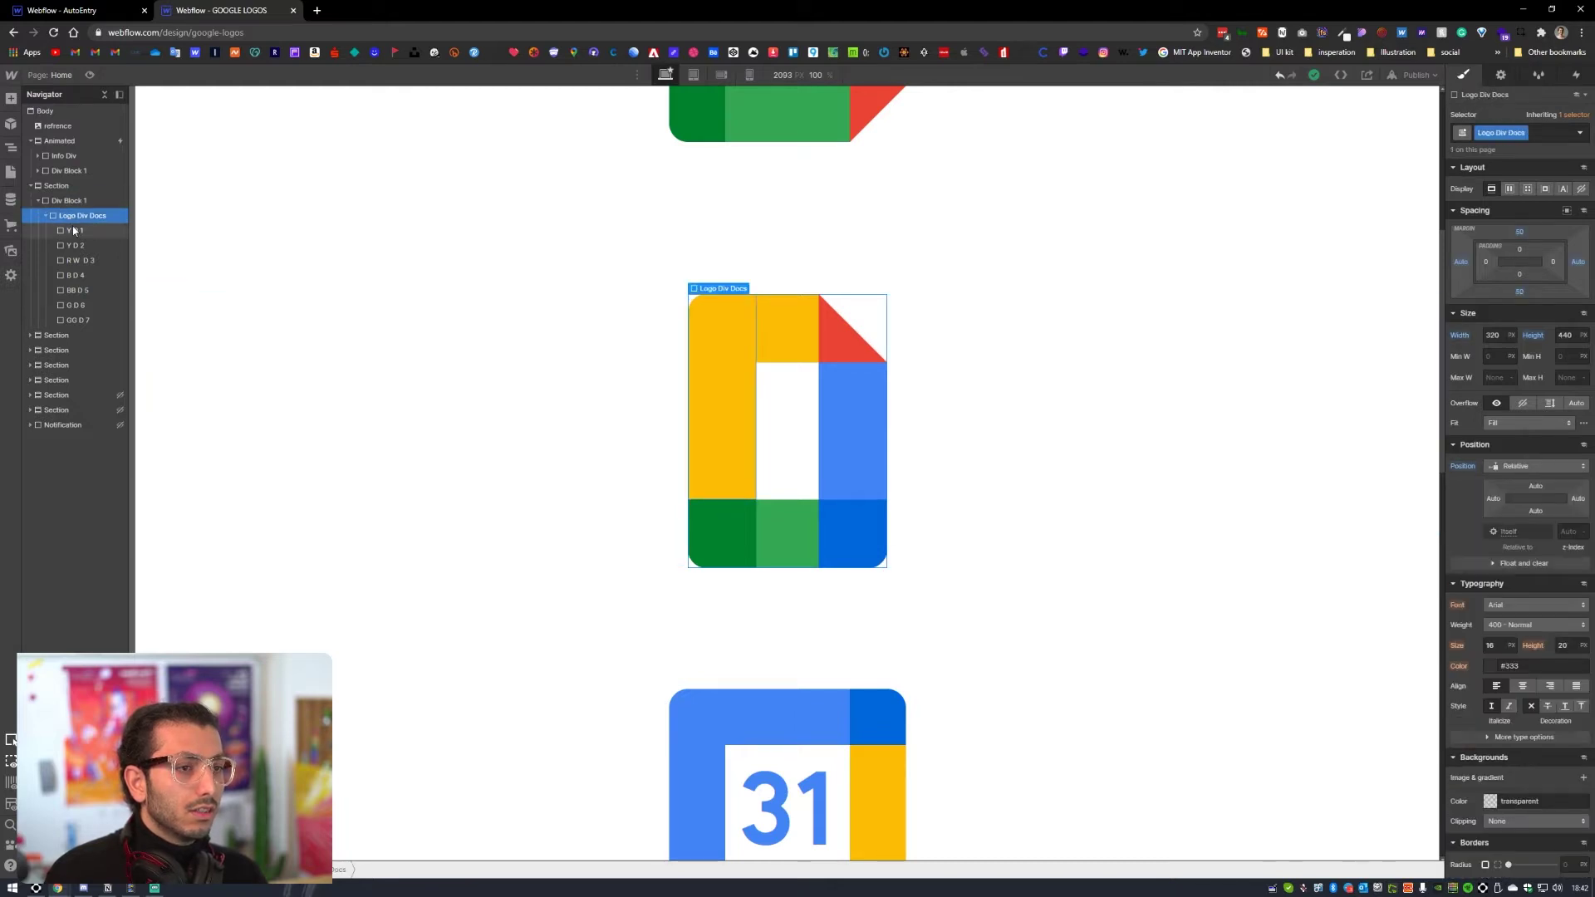
{"action": "left_click", "coordinate": [74, 232]}
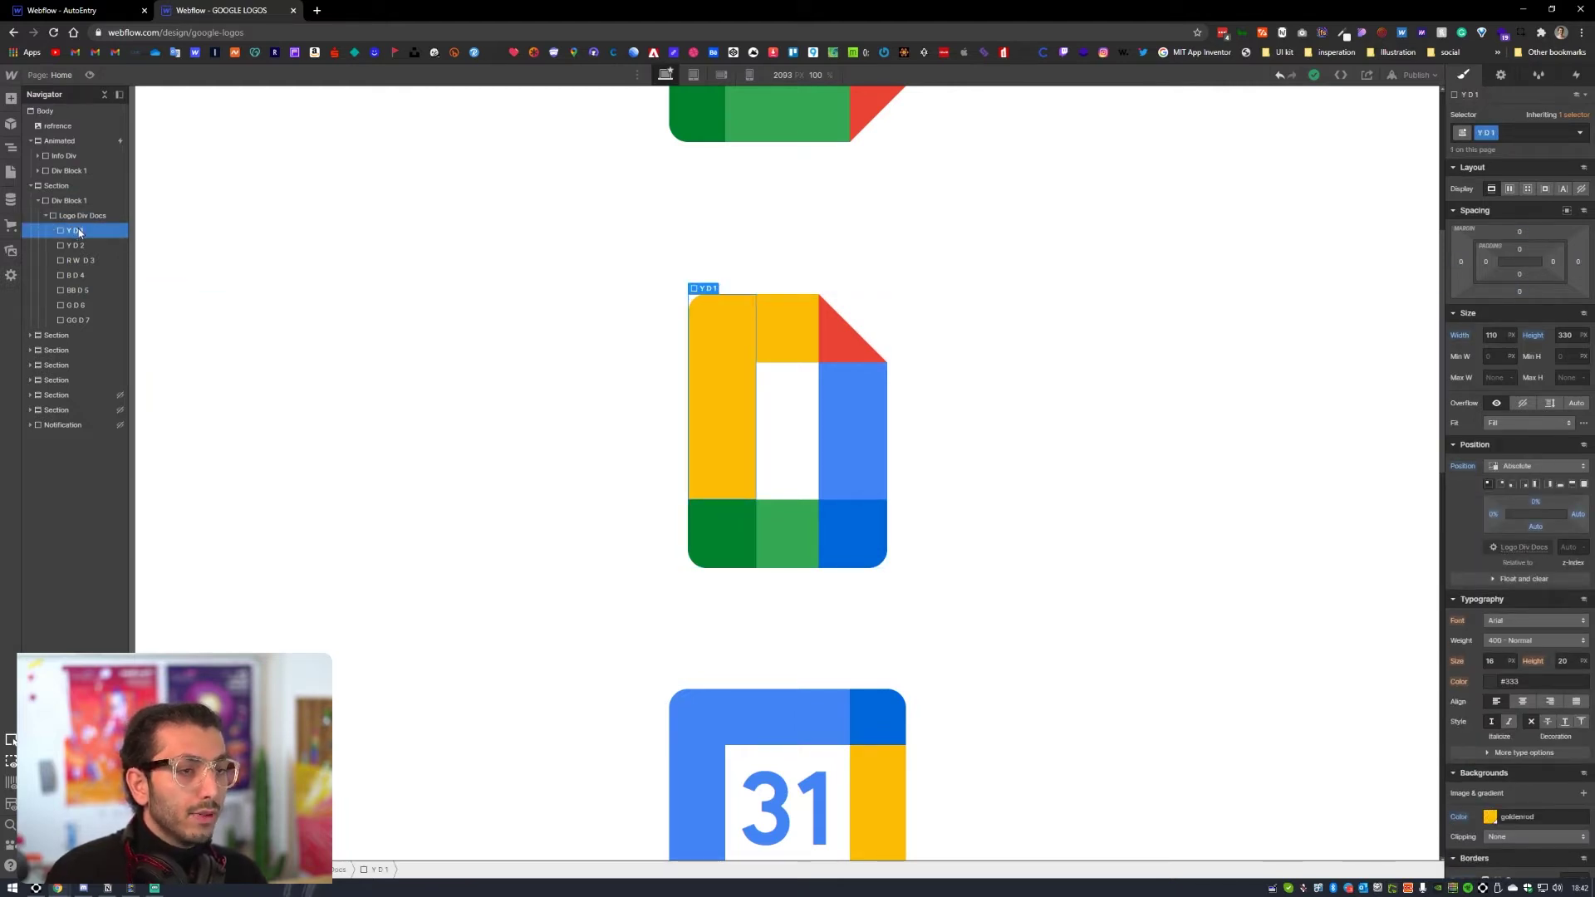
{"action": "left_click", "coordinate": [80, 217]}
{"action": "left_click", "coordinate": [74, 231]}
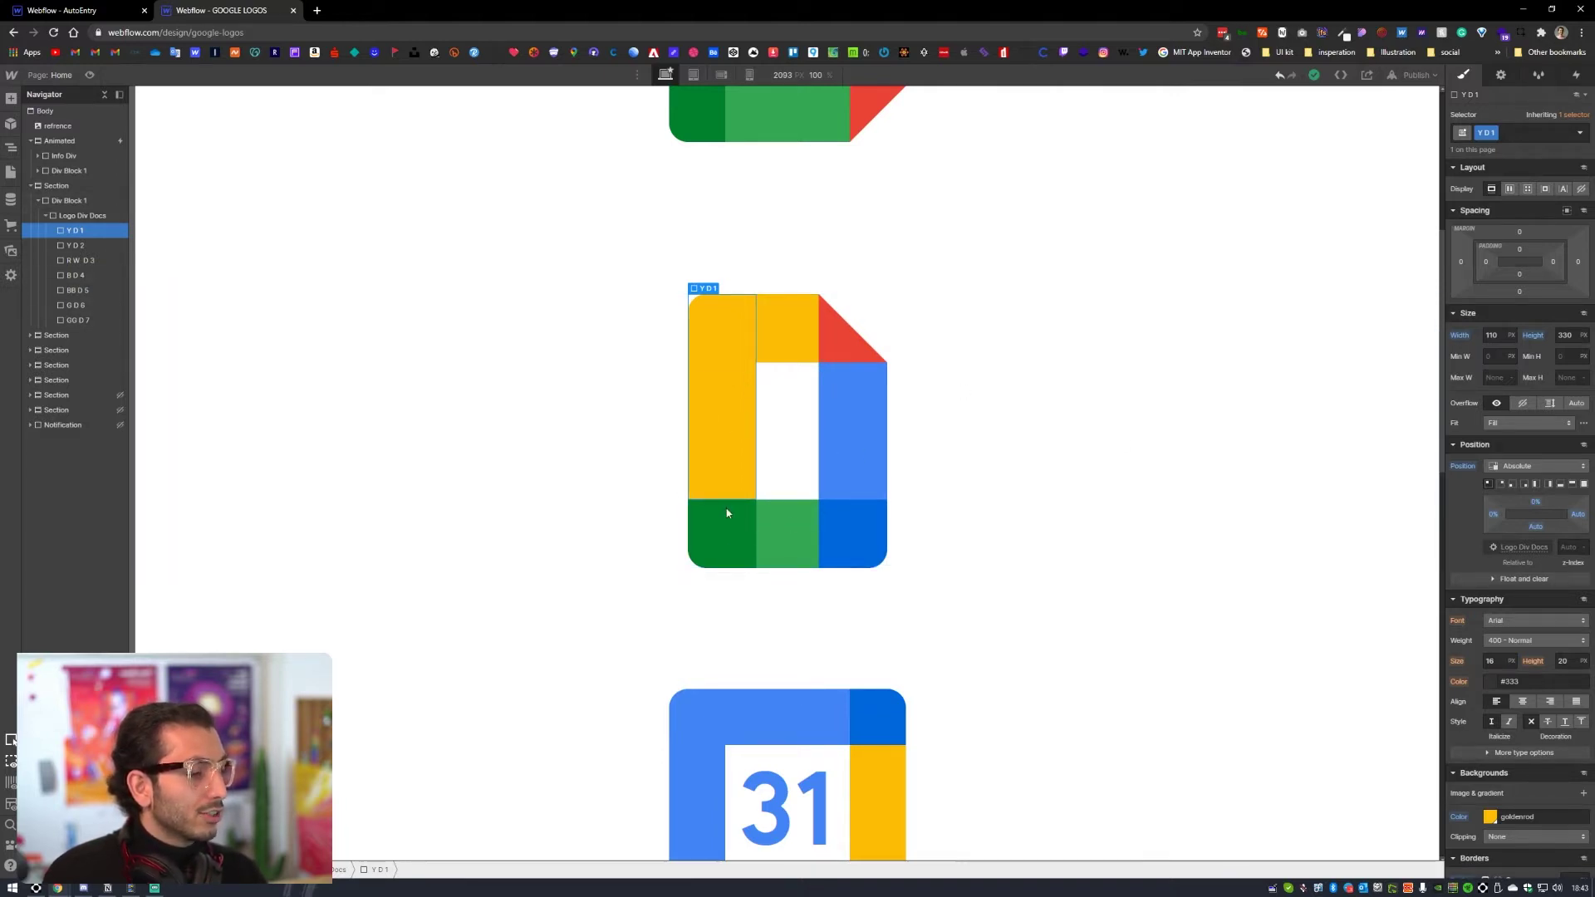
{"action": "left_click", "coordinate": [727, 547]}
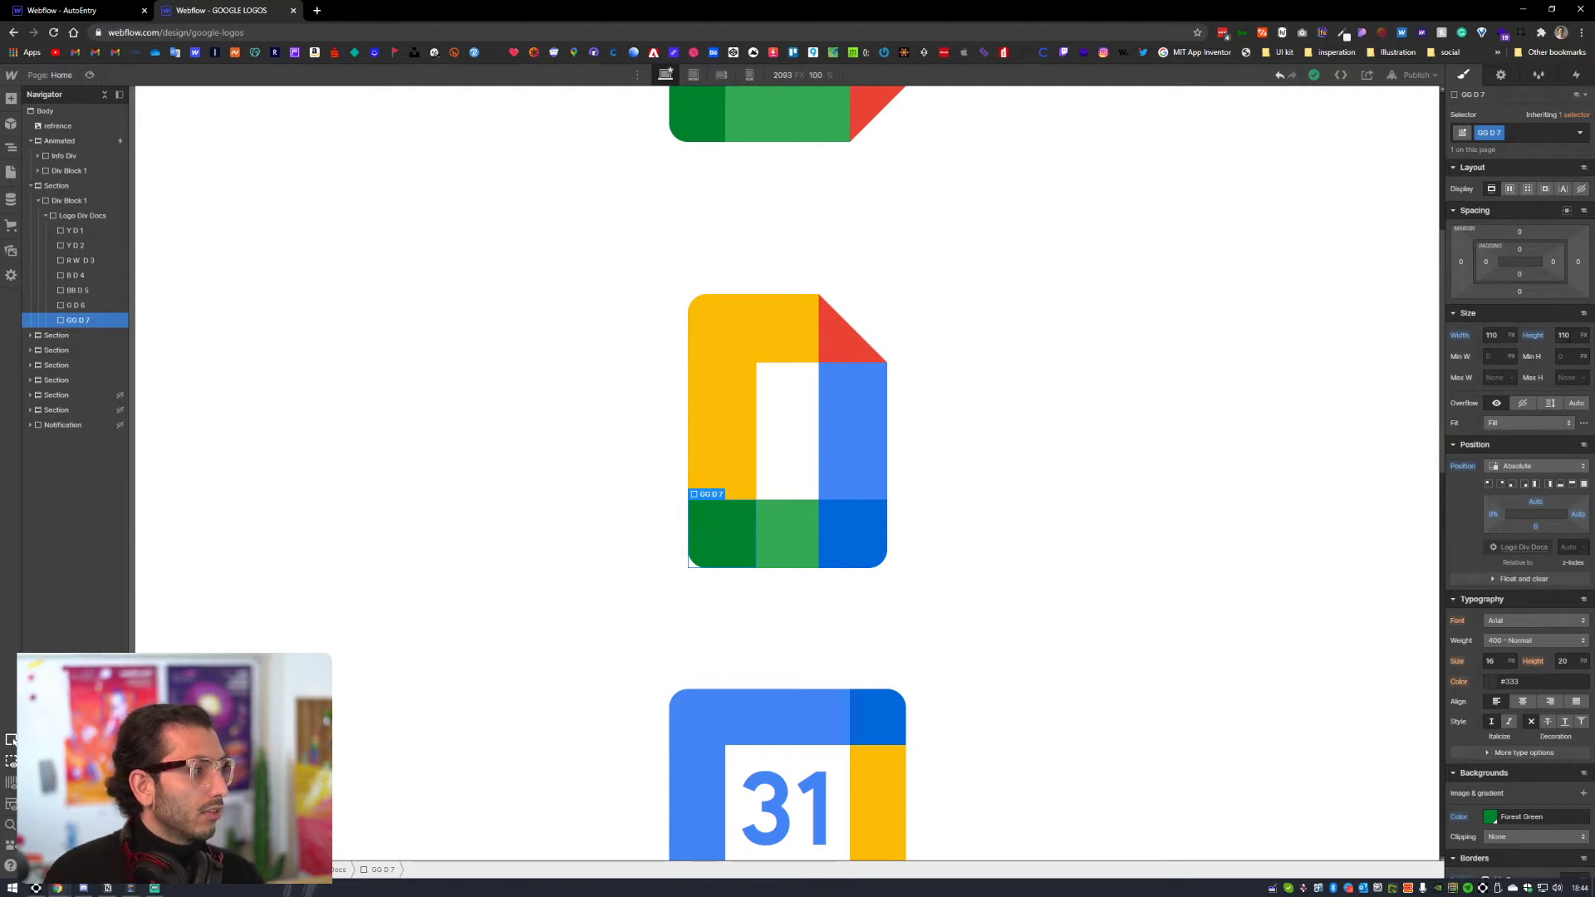
{"action": "left_click", "coordinate": [743, 402]}
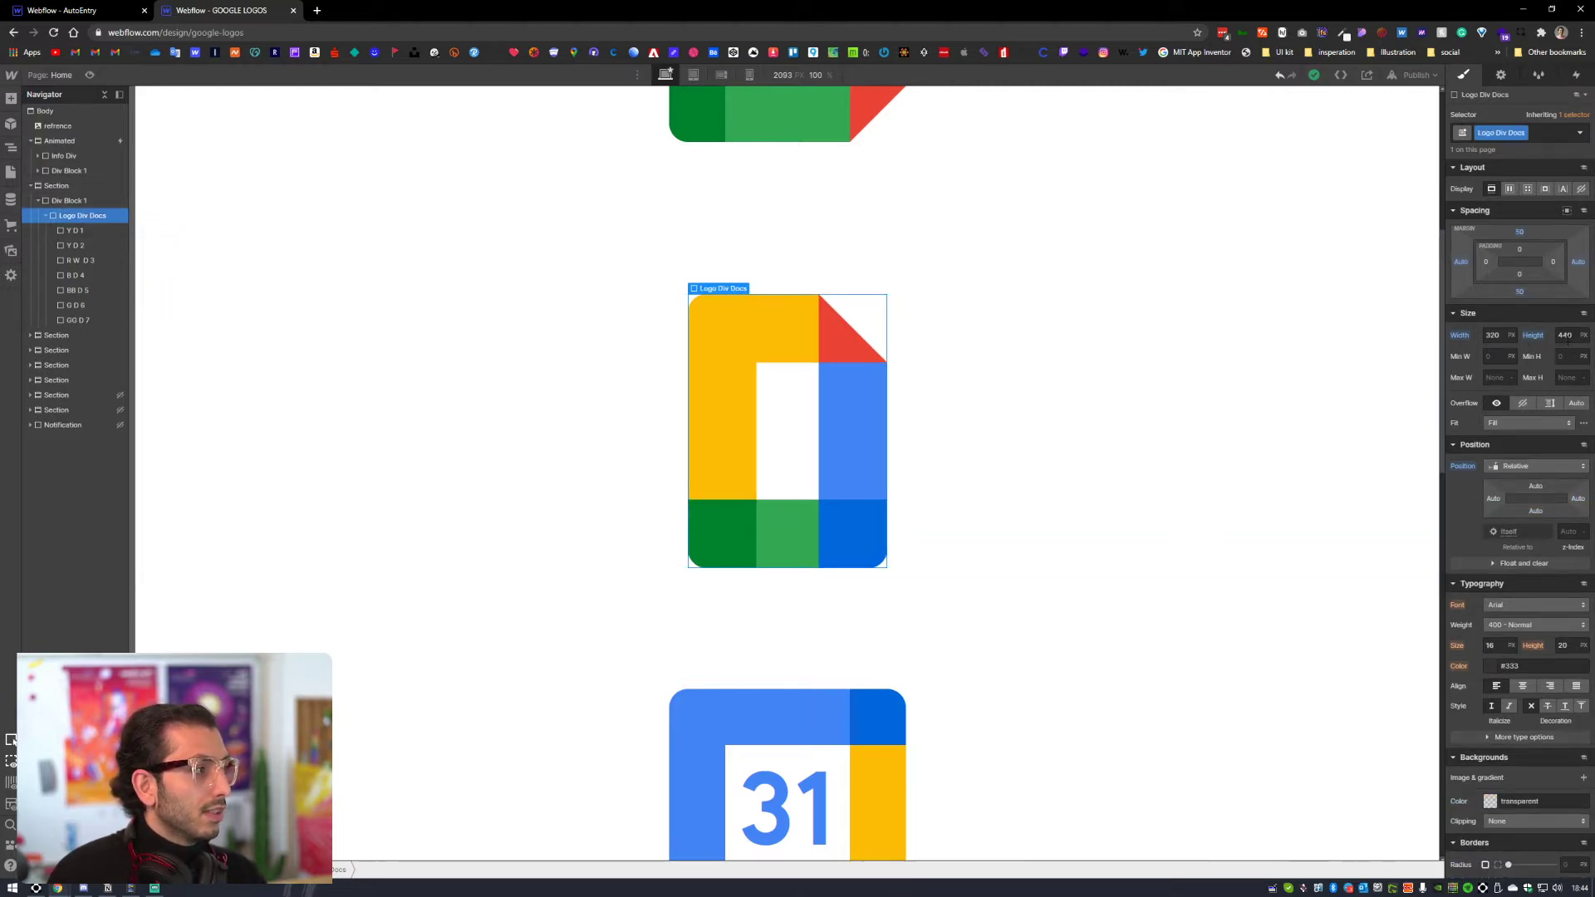
{"action": "left_click", "coordinate": [789, 346]}
{"action": "left_click", "coordinate": [844, 339]}
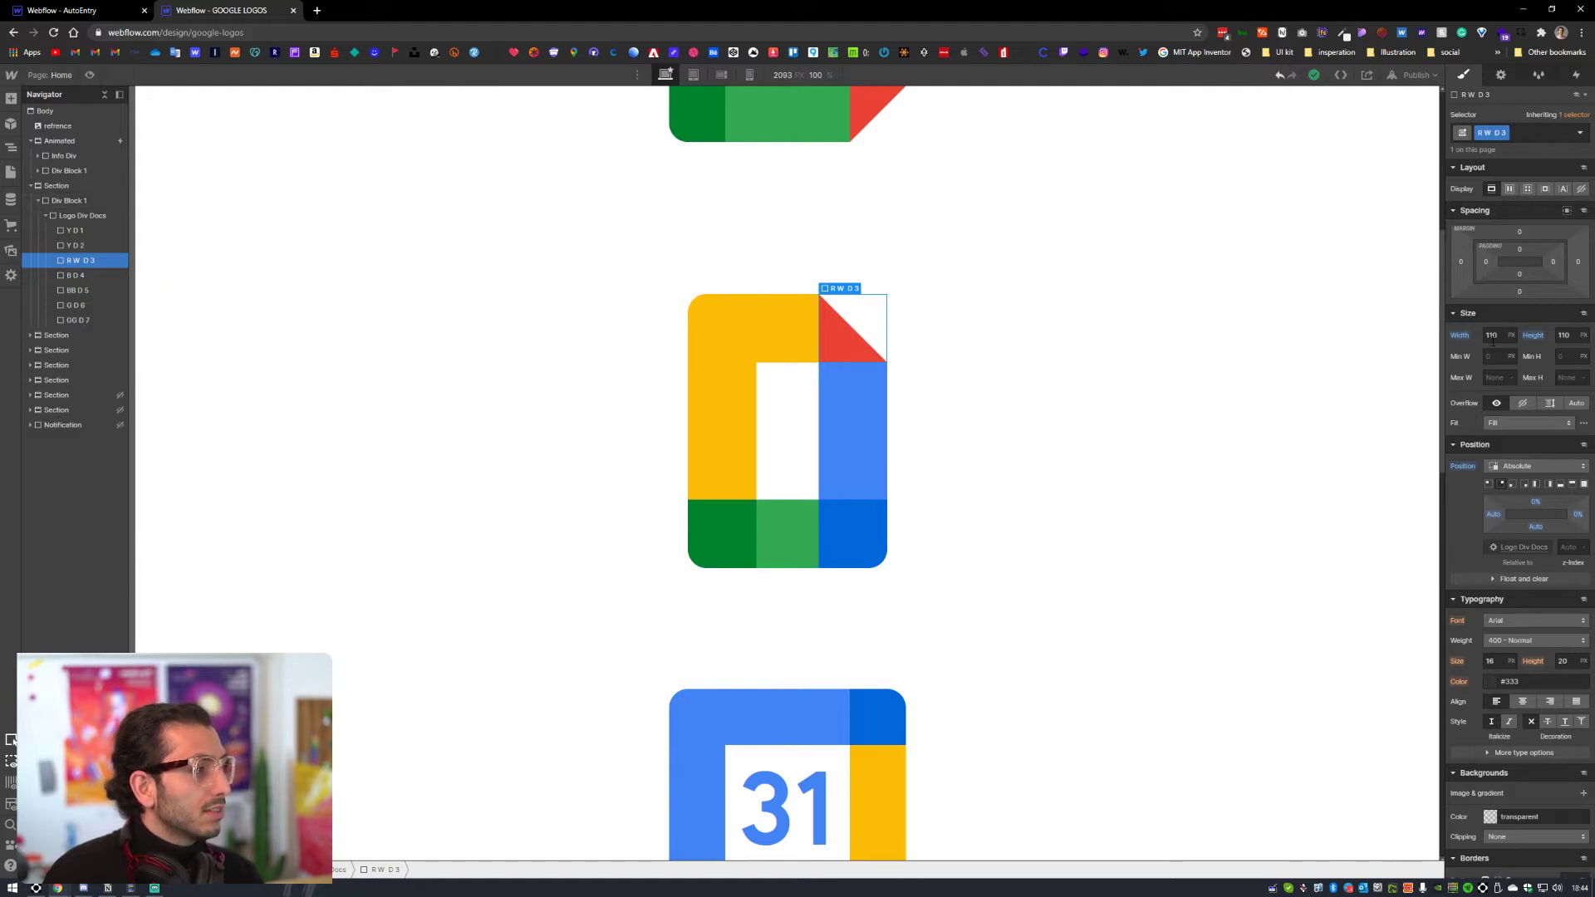
{"action": "scroll", "coordinate": [1500, 464], "scroll_direction": "down", "scroll_amount": 3}
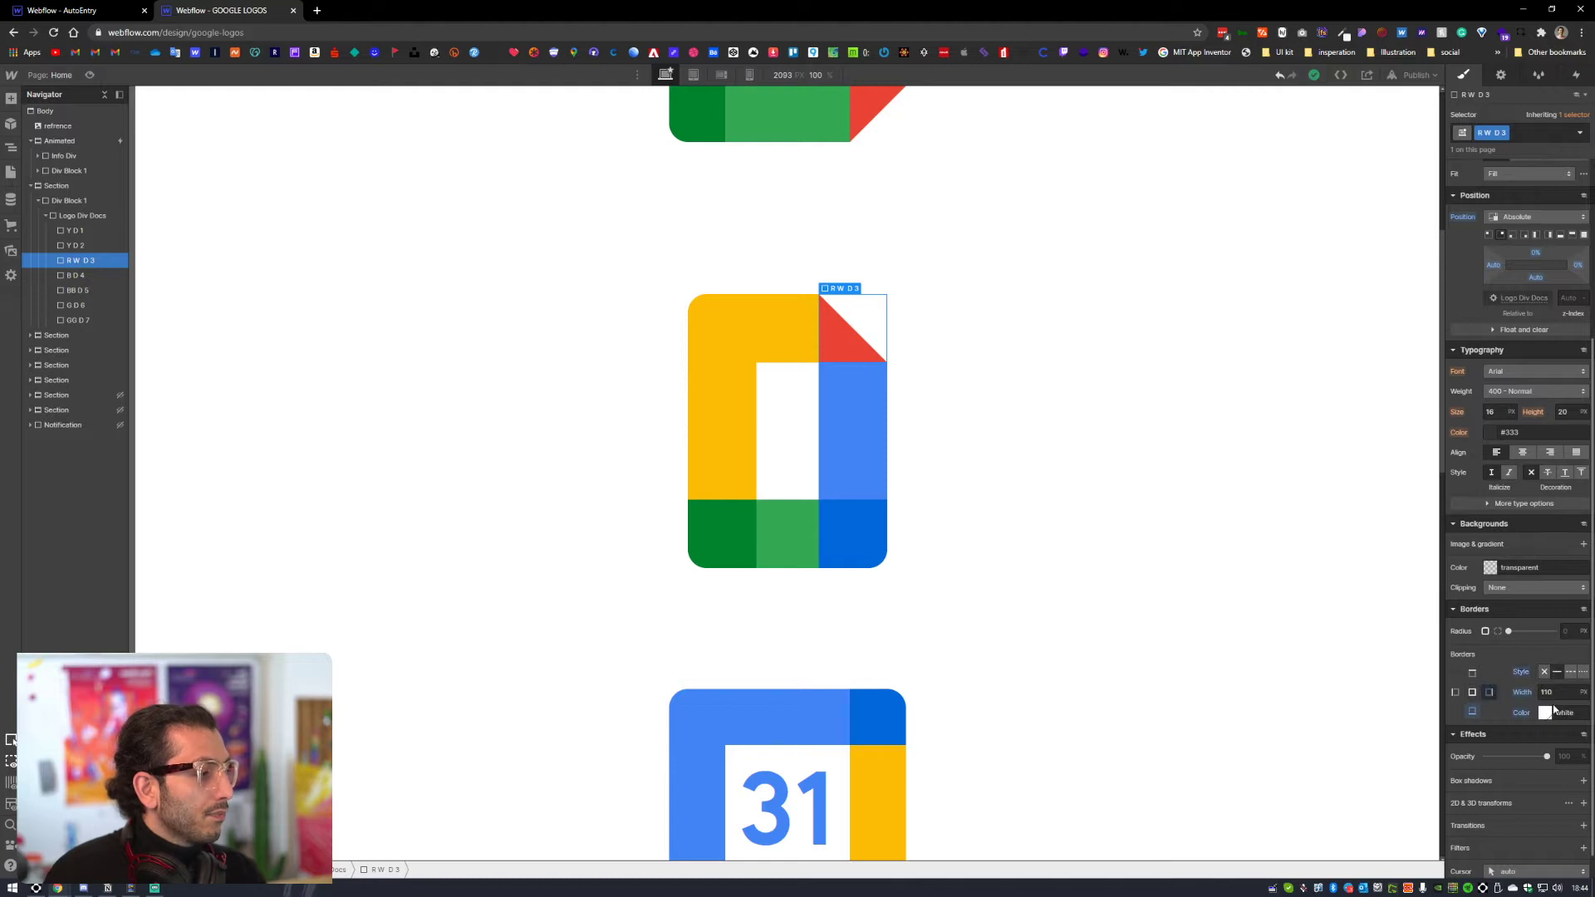
{"action": "left_click", "coordinate": [1472, 711]}
{"action": "left_click", "coordinate": [1489, 693]}
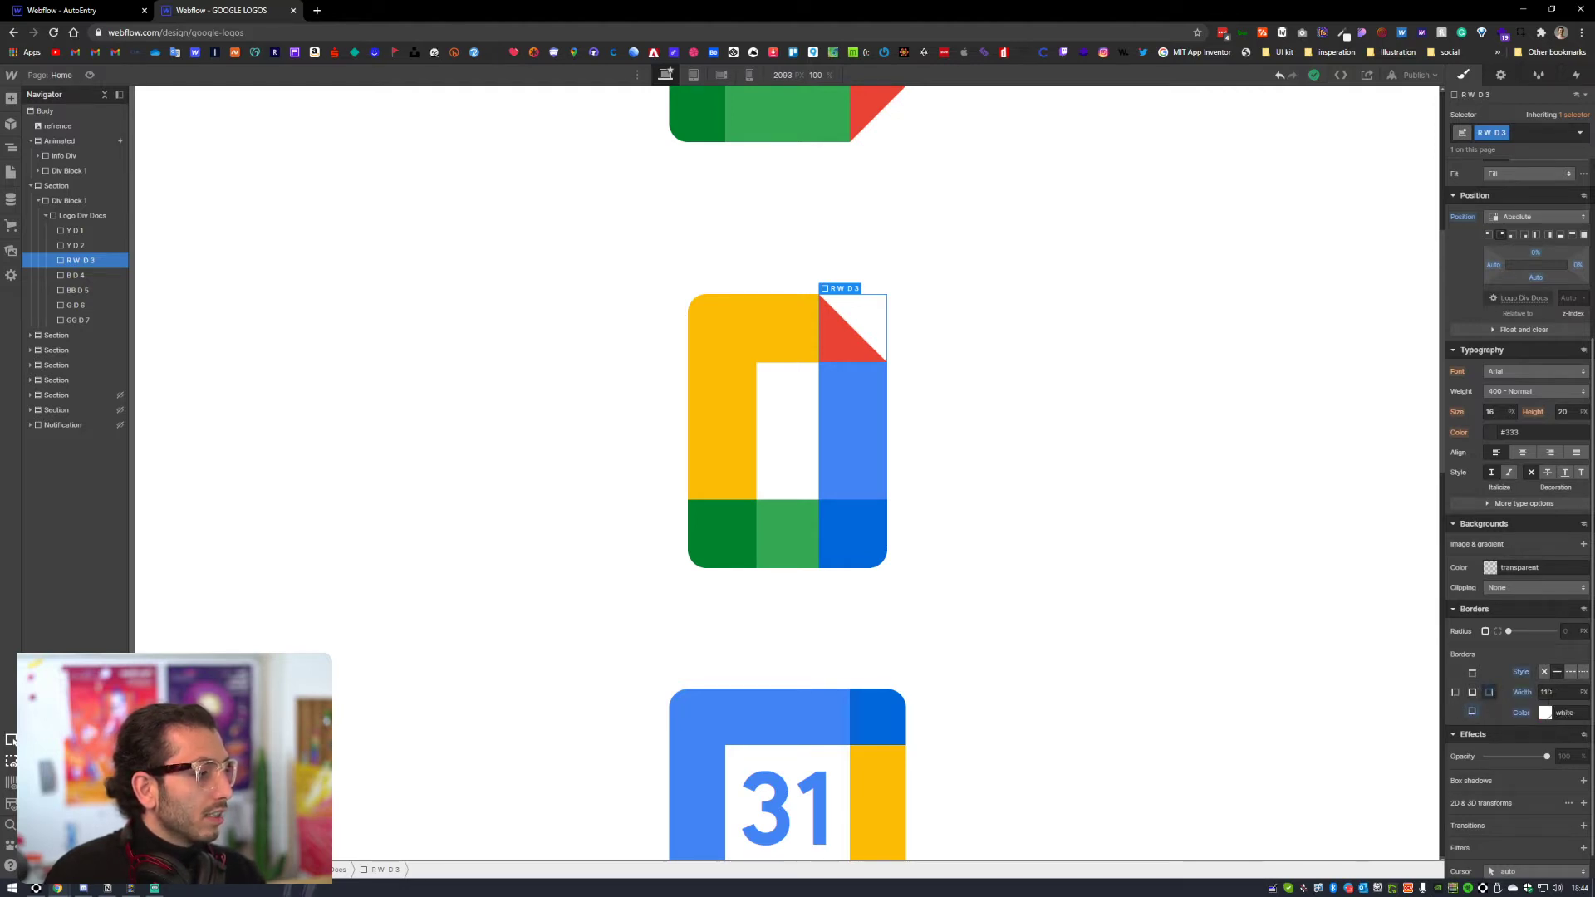
{"action": "left_click", "coordinate": [1473, 711]}
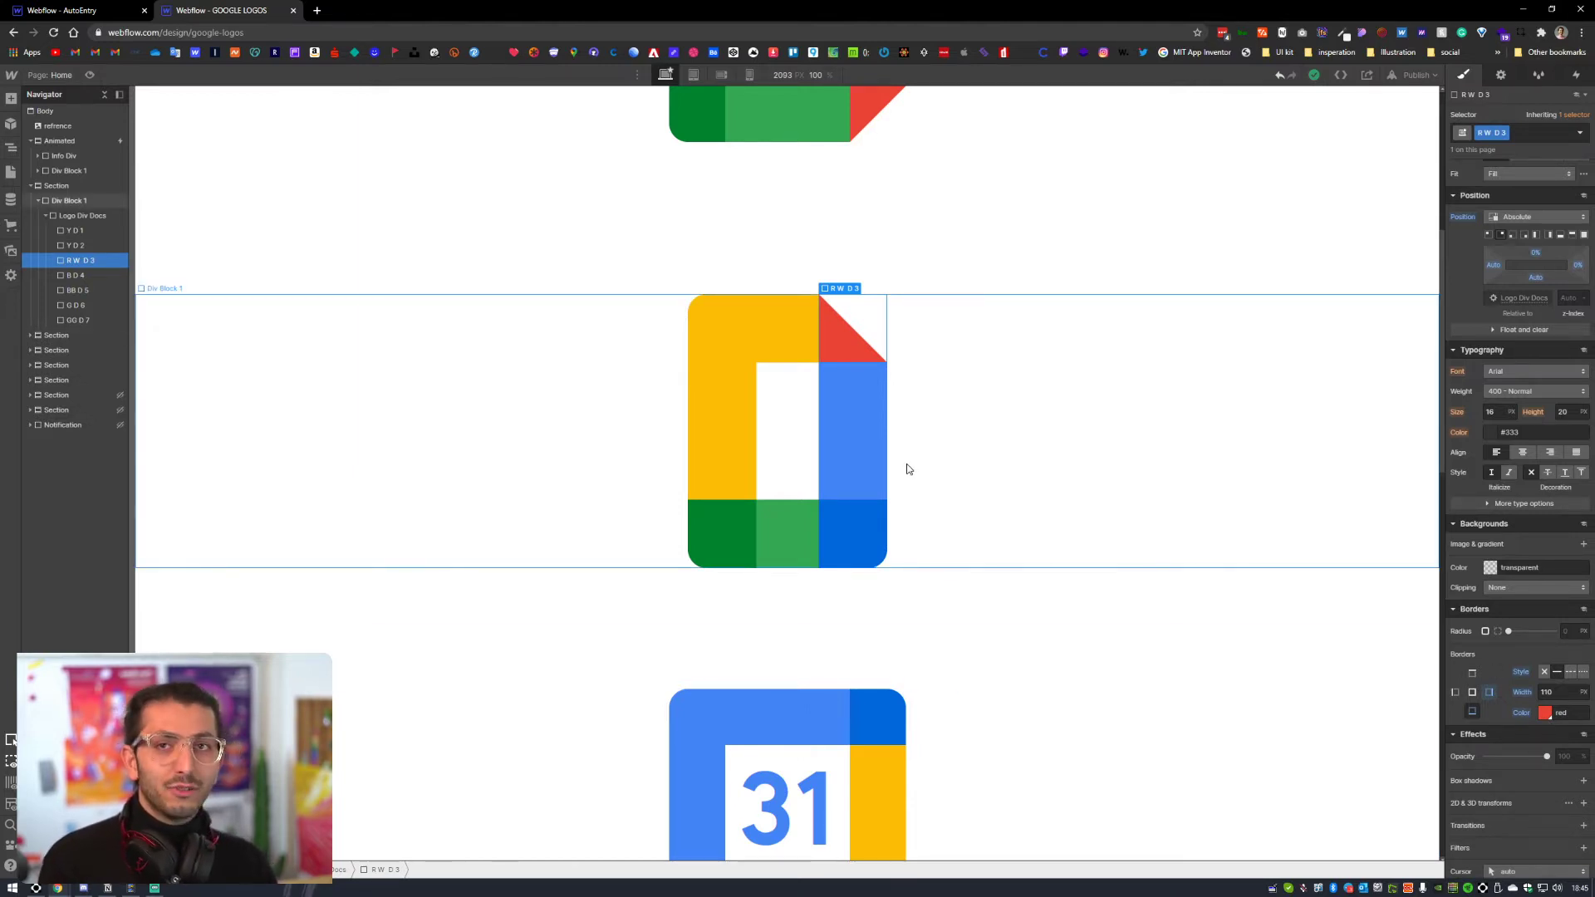
{"action": "scroll", "coordinate": [959, 476], "scroll_direction": "down", "scroll_amount": 3}
{"action": "left_click", "coordinate": [960, 477]}
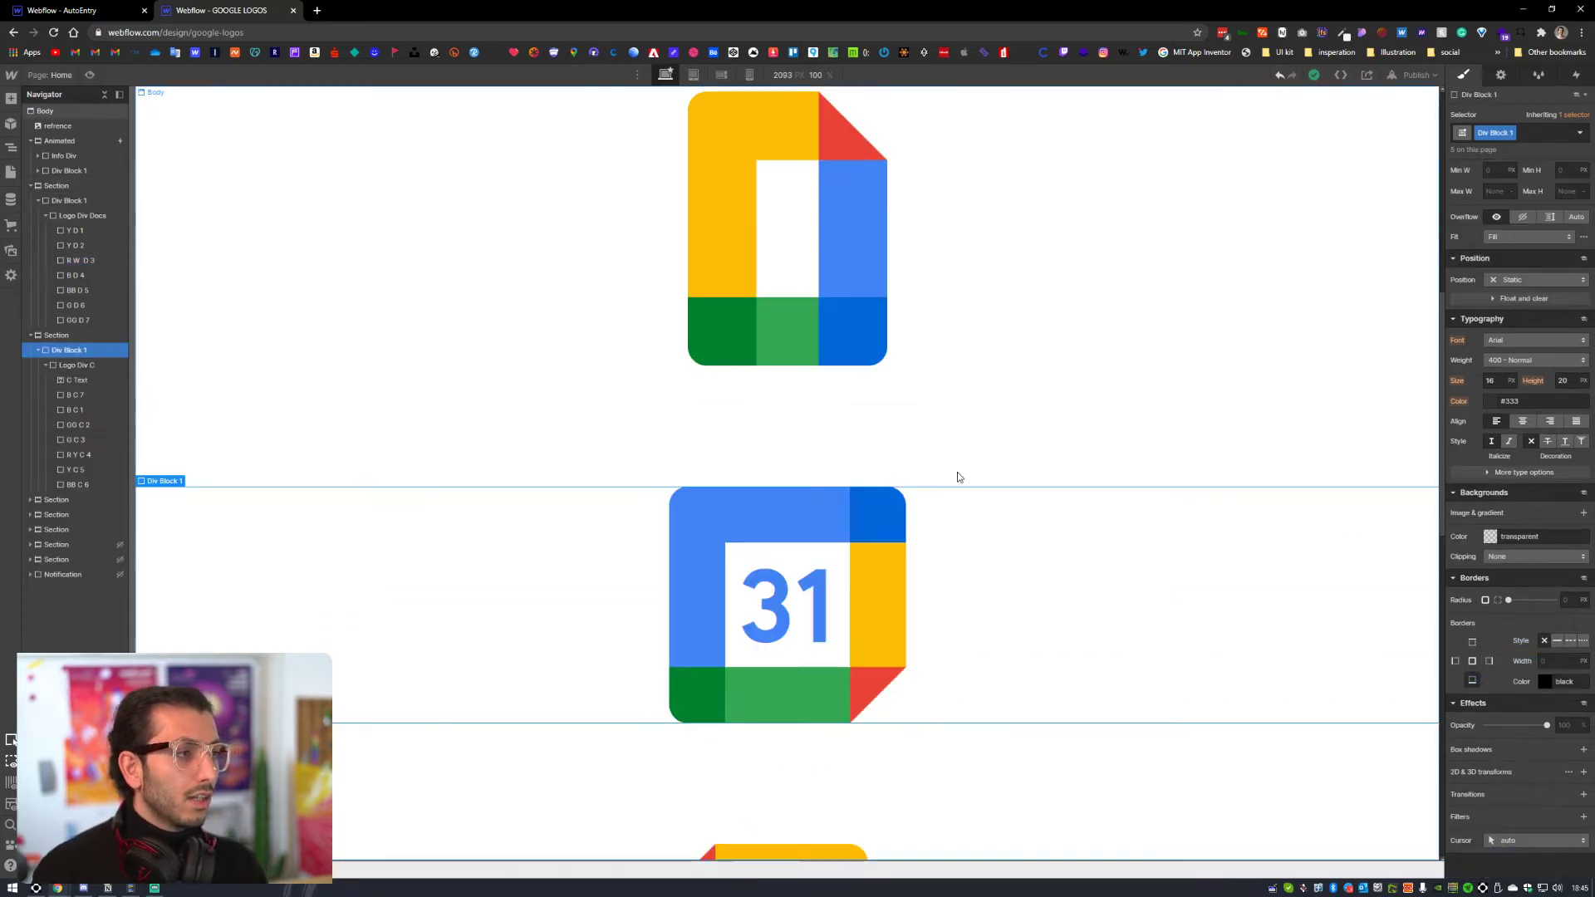
{"action": "left_click", "coordinate": [874, 623]}
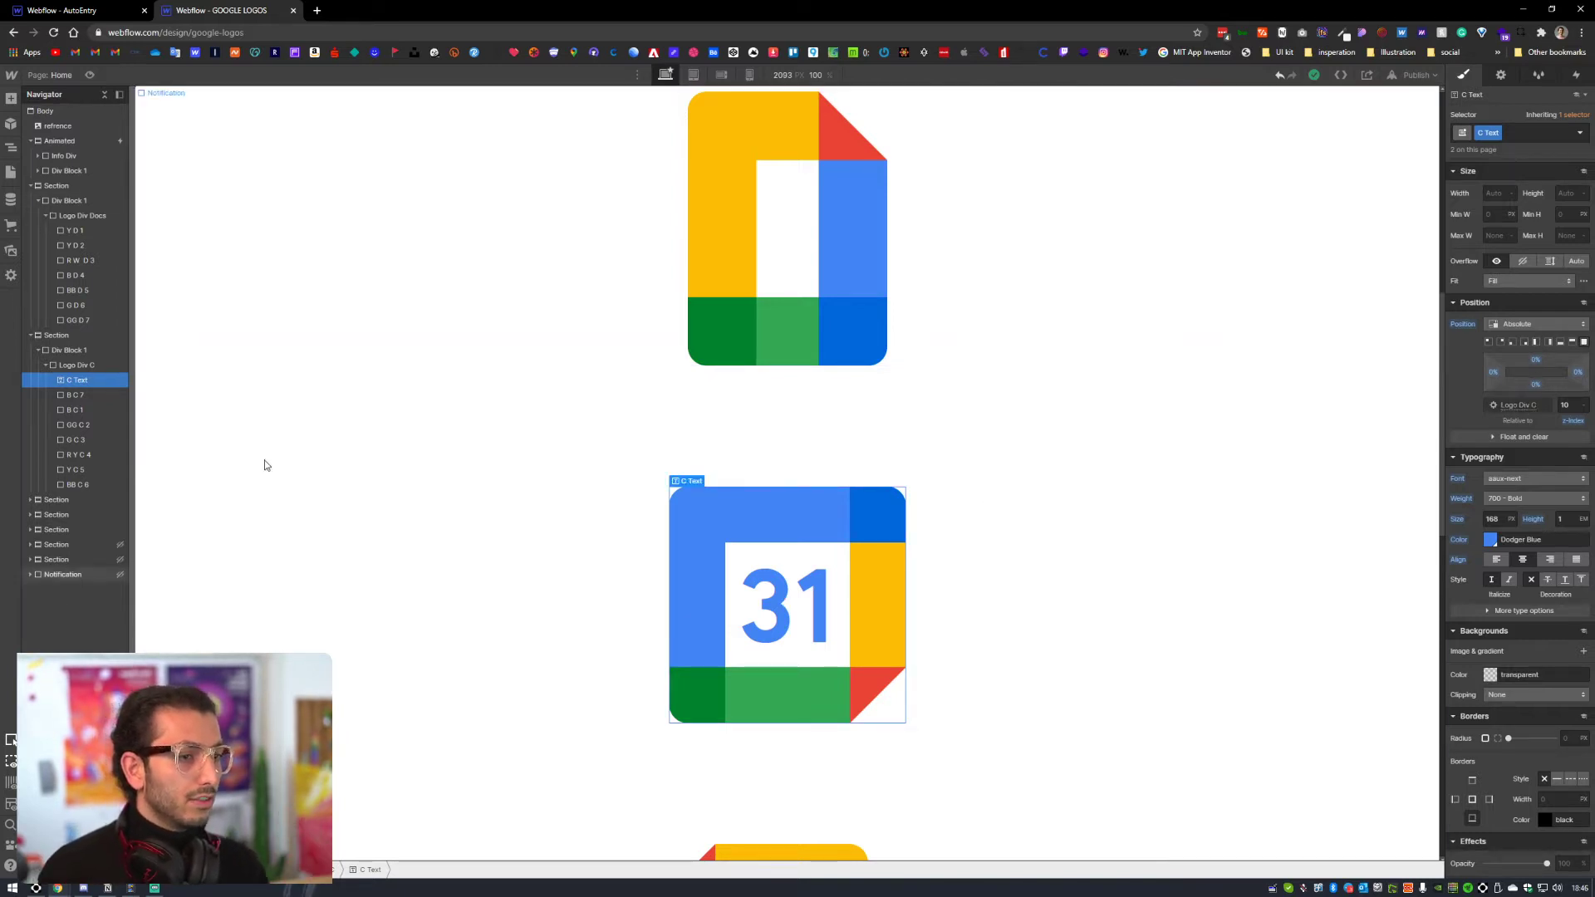
{"action": "scroll", "coordinate": [510, 502], "scroll_direction": "down", "scroll_amount": 3}
{"action": "scroll", "coordinate": [510, 503], "scroll_direction": "down", "scroll_amount": 2}
{"action": "left_click", "coordinate": [549, 552]}
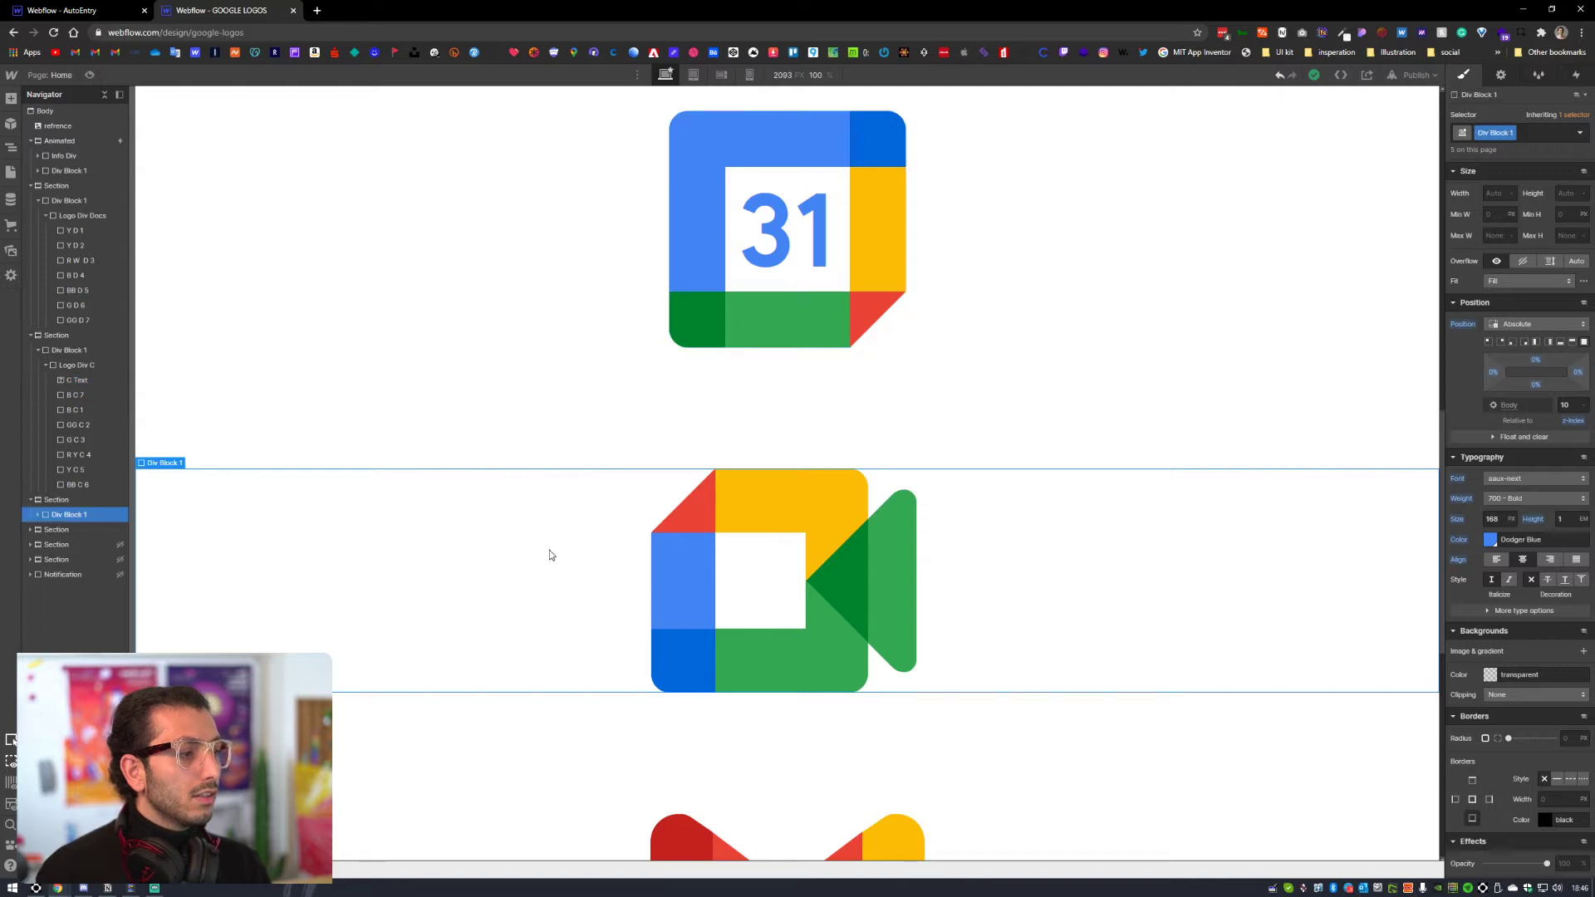
{"action": "left_click", "coordinate": [691, 556]}
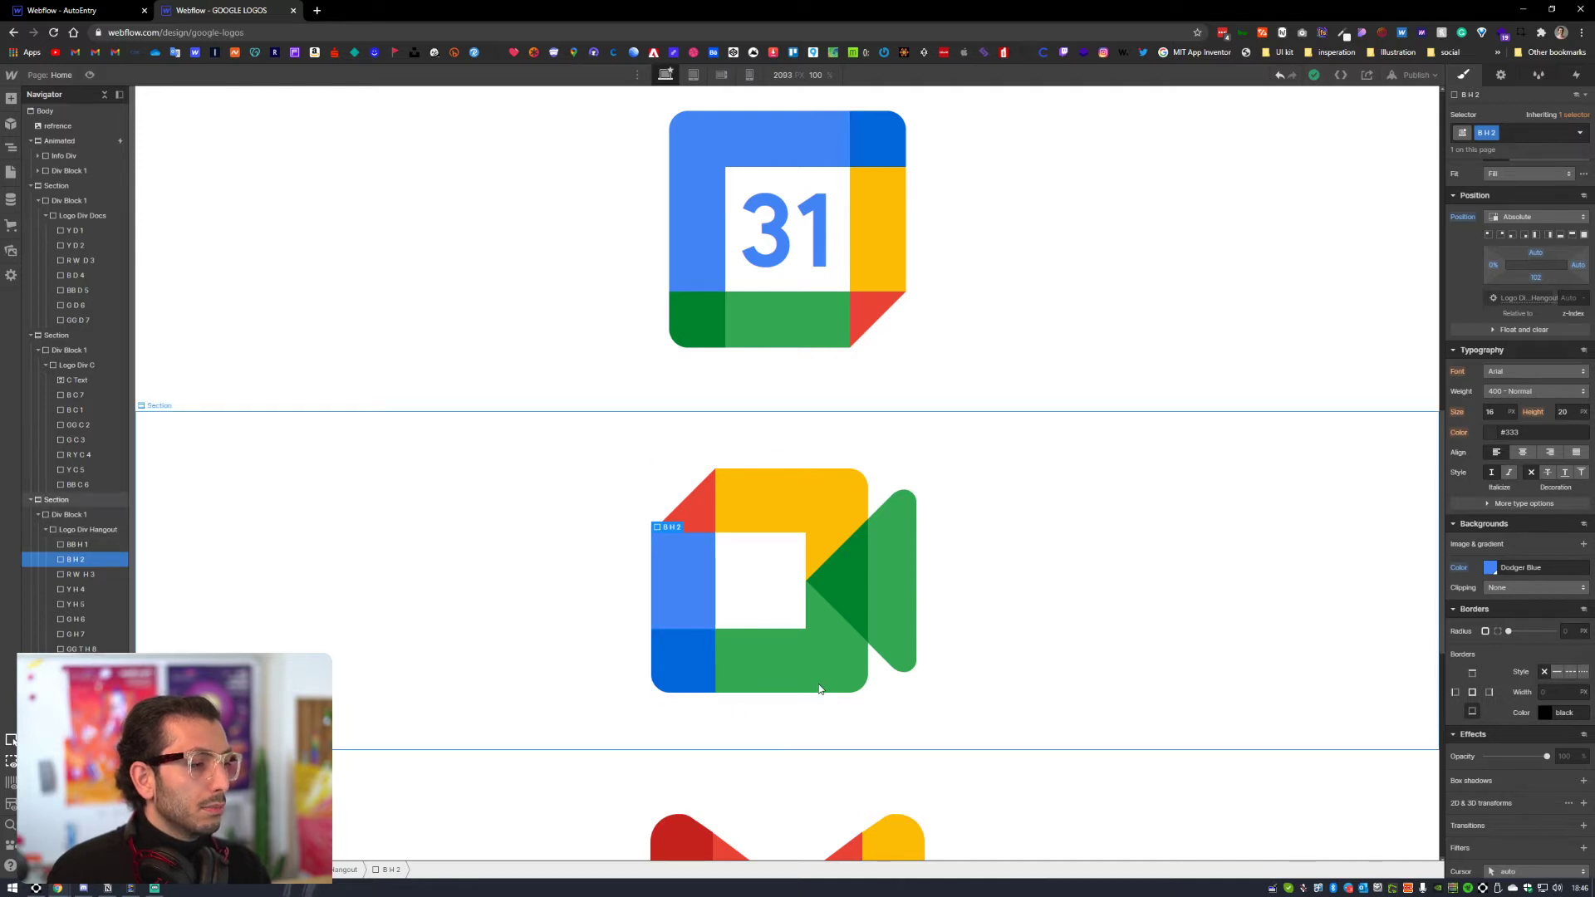
{"action": "left_click", "coordinate": [847, 584]}
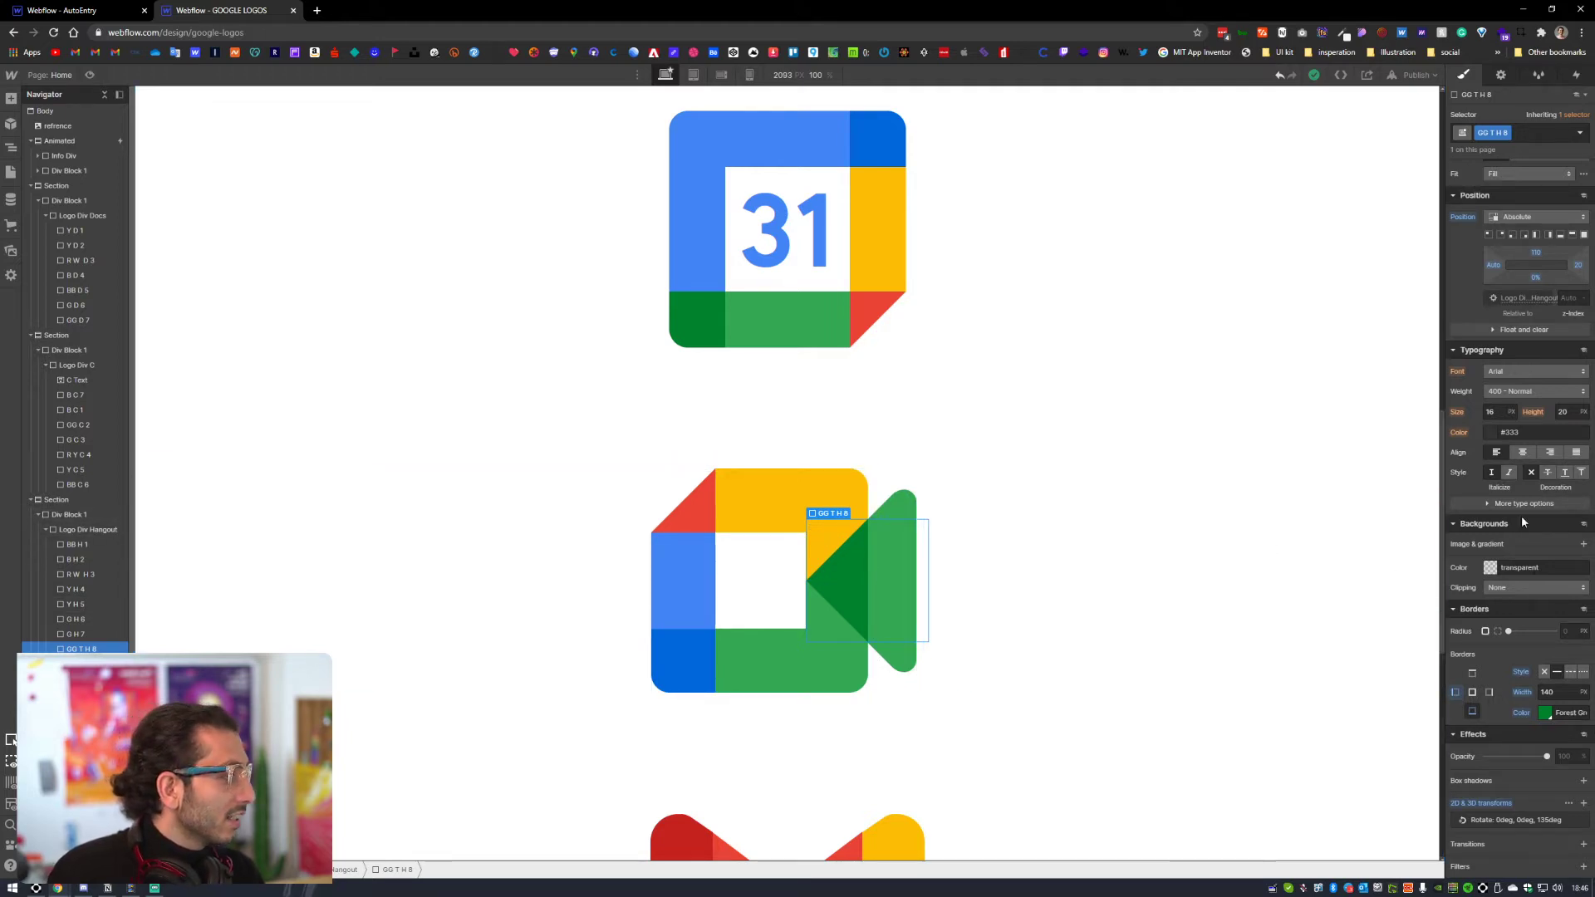
{"action": "scroll", "coordinate": [1550, 307], "scroll_direction": "up", "scroll_amount": 1}
{"action": "left_click_drag", "start_coordinate": [1576, 327], "coordinate": [1449, 335]}
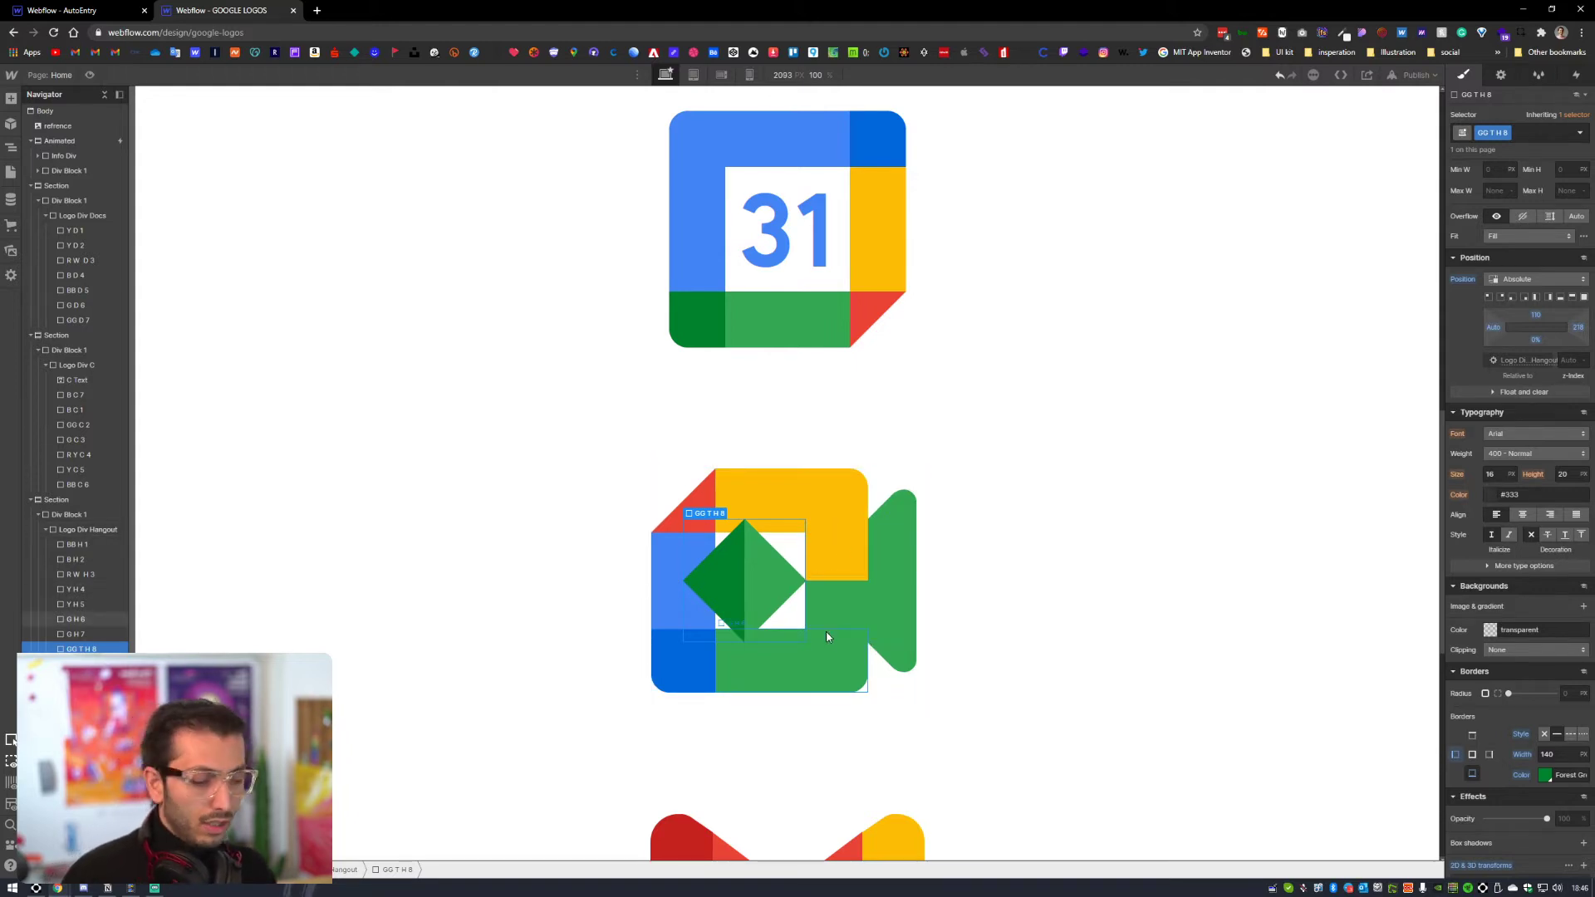
{"action": "key", "text": "ctrl+z"}
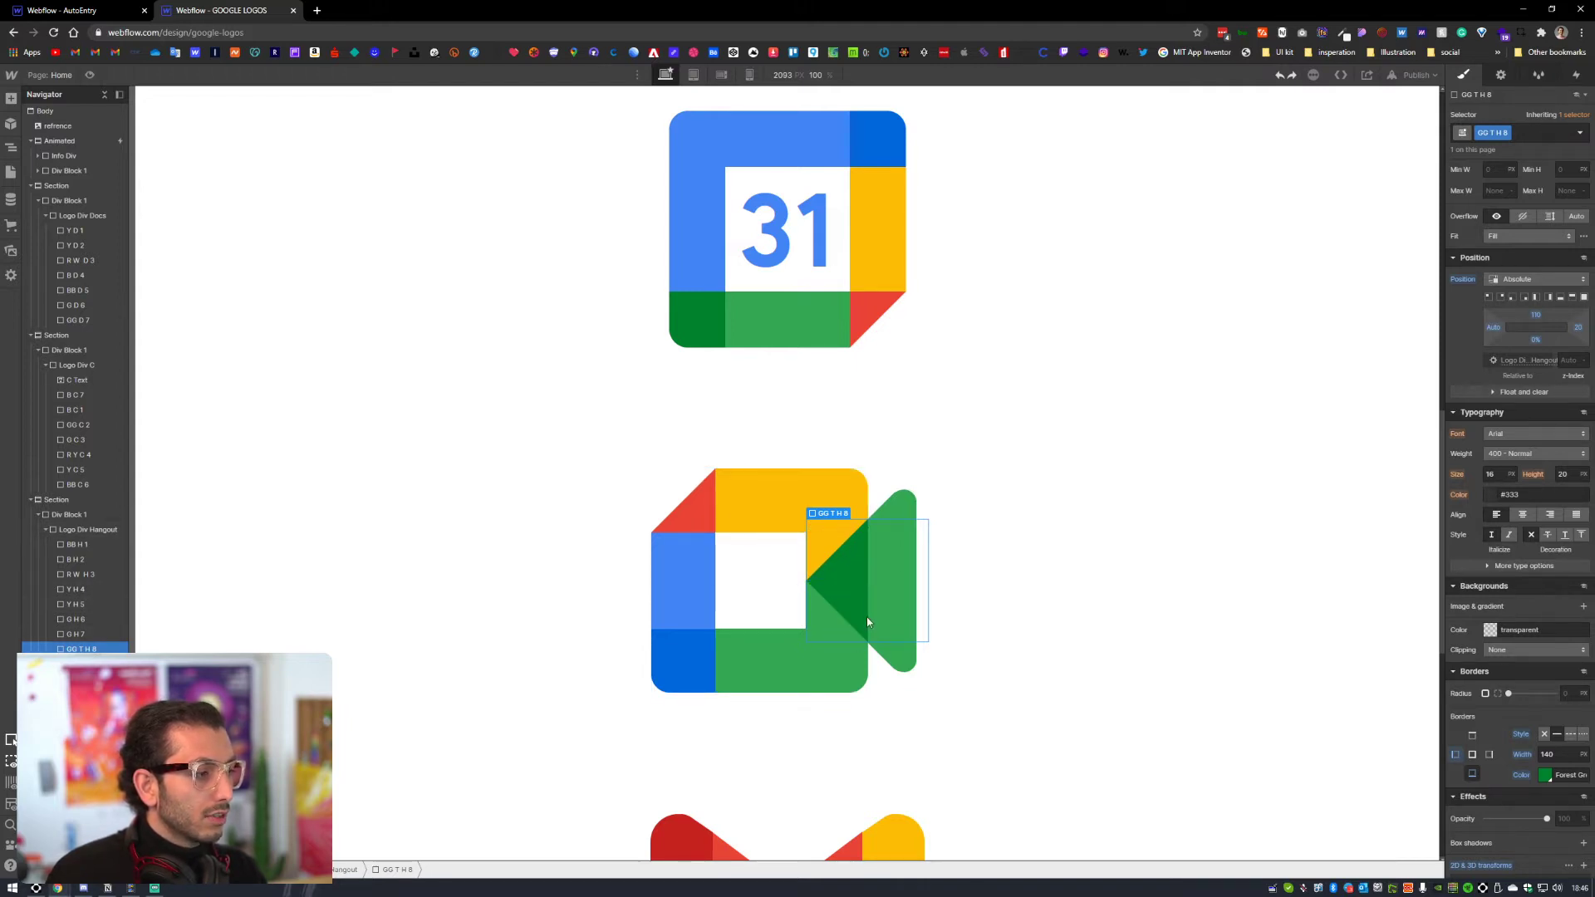
{"action": "left_click", "coordinate": [901, 515]}
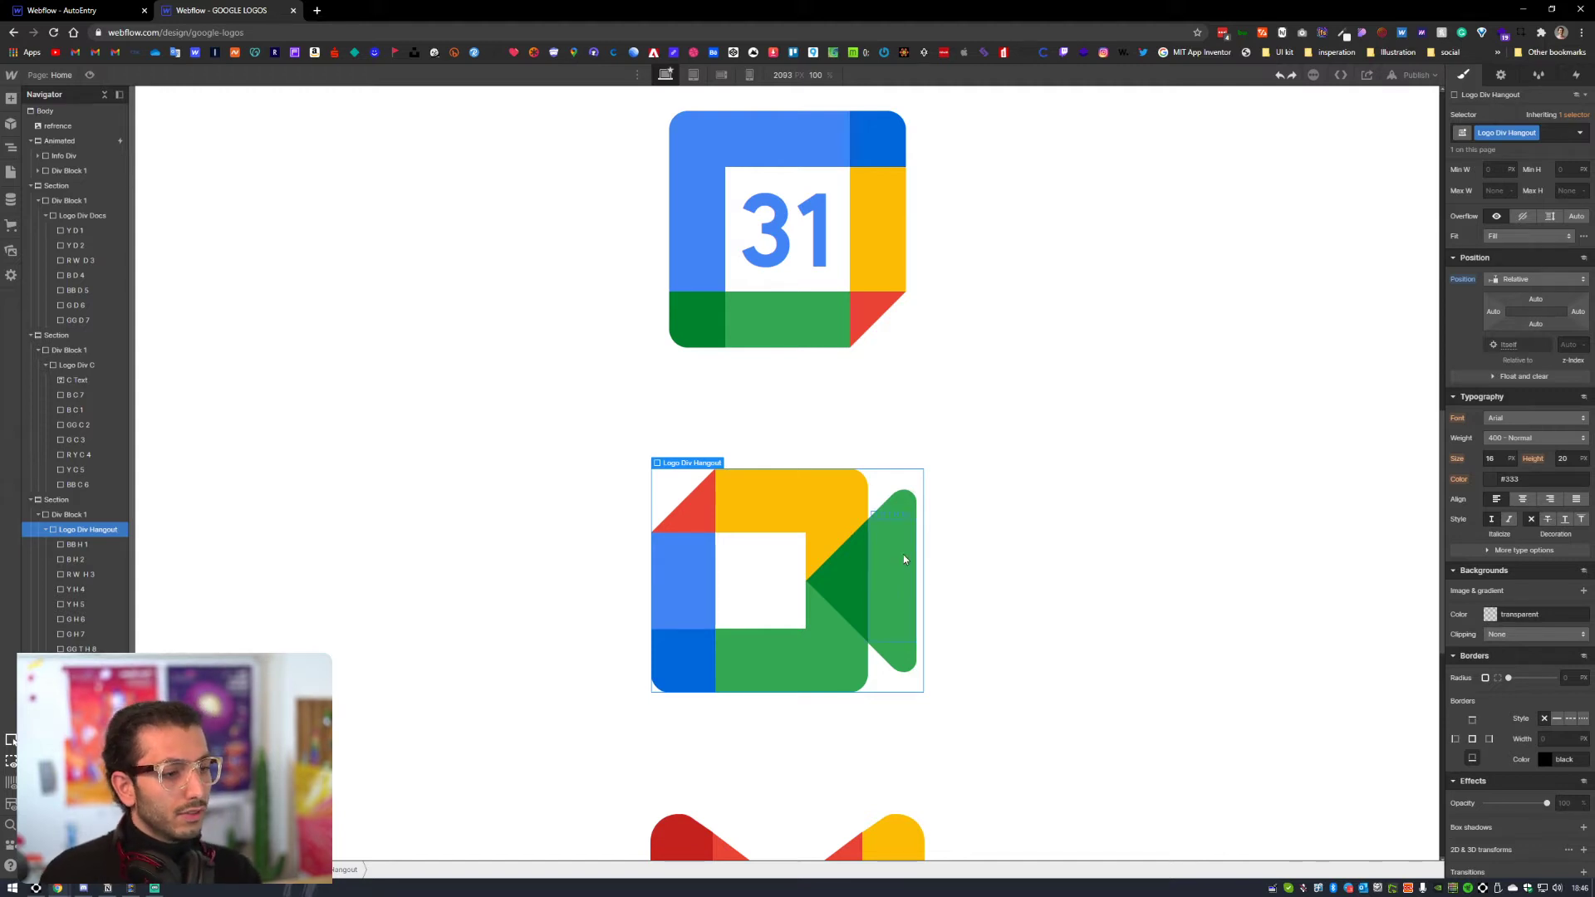
{"action": "left_click", "coordinate": [905, 544]}
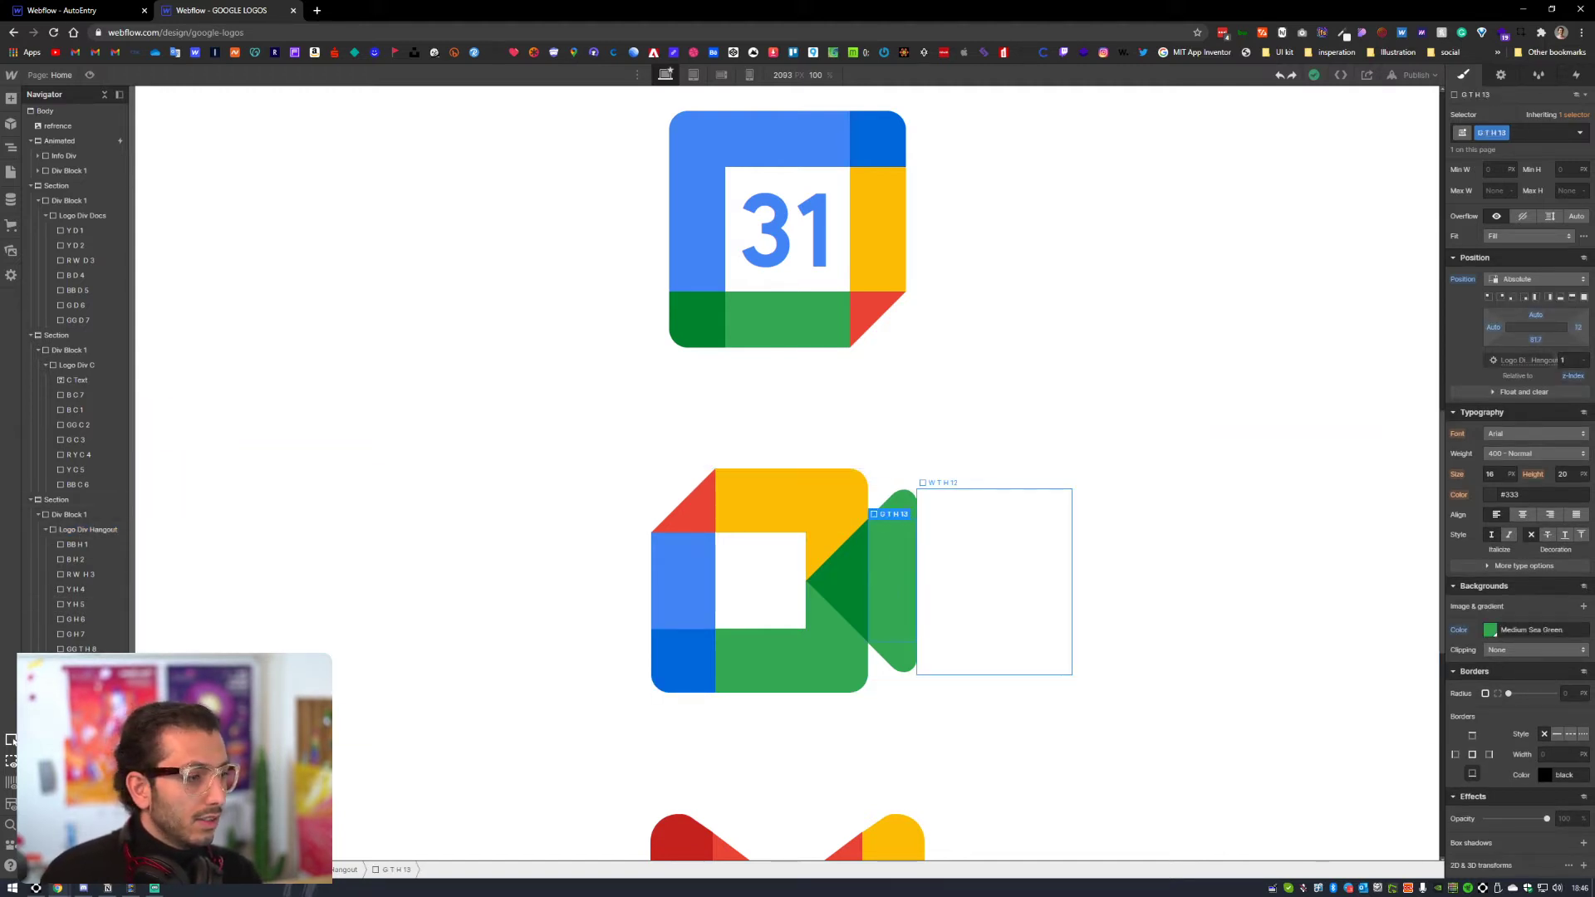
{"action": "left_click", "coordinate": [914, 581]}
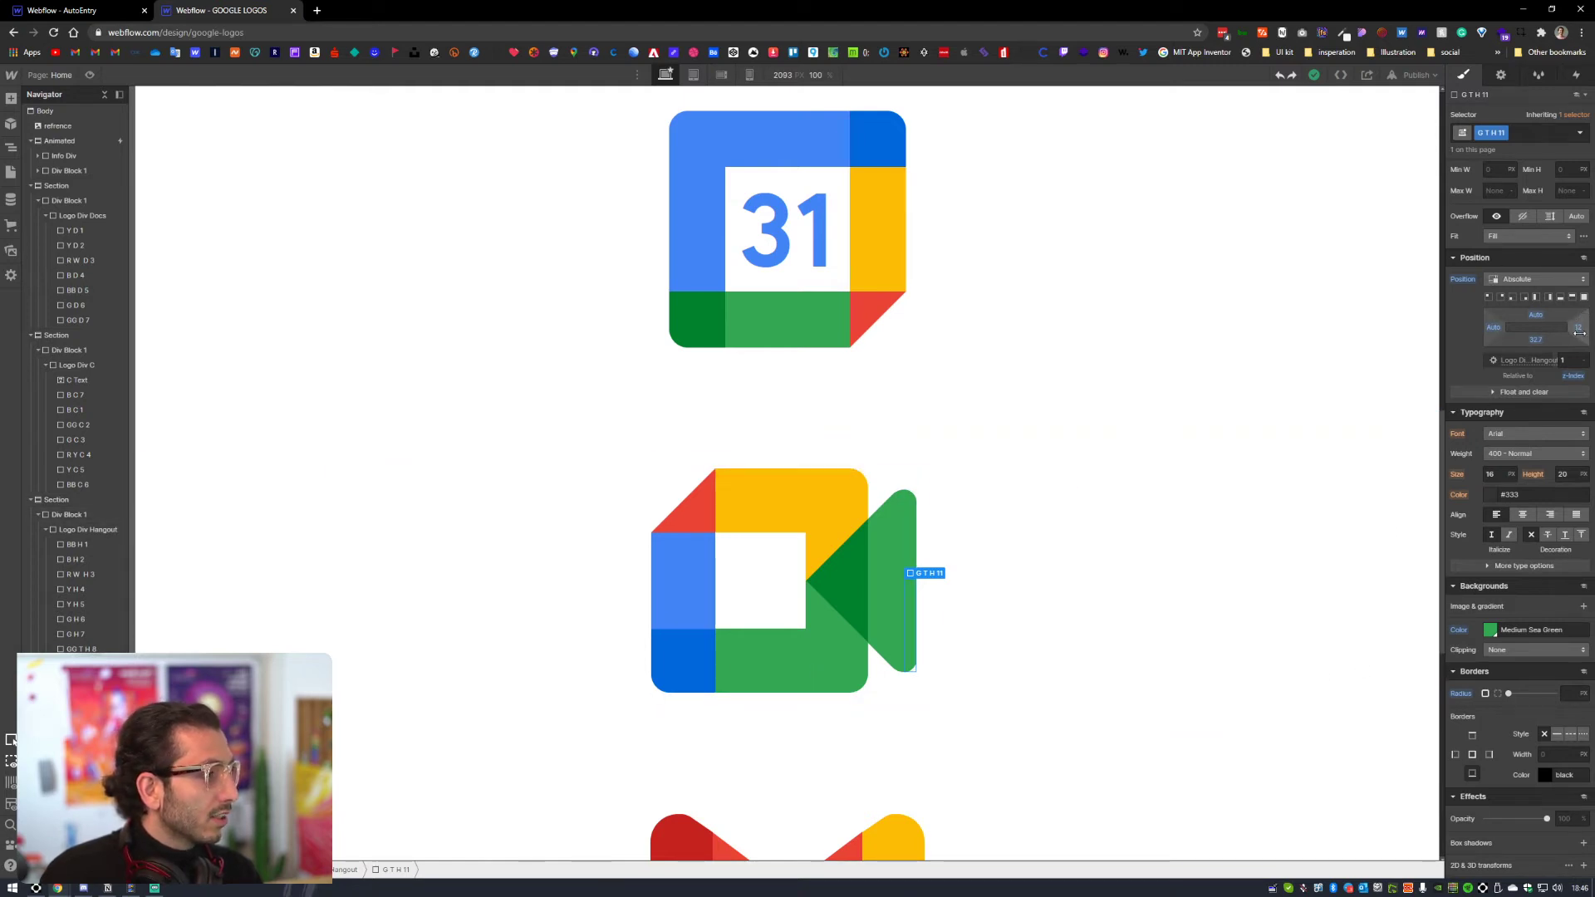
{"action": "left_click_drag", "start_coordinate": [1579, 332], "coordinate": [1270, 378]}
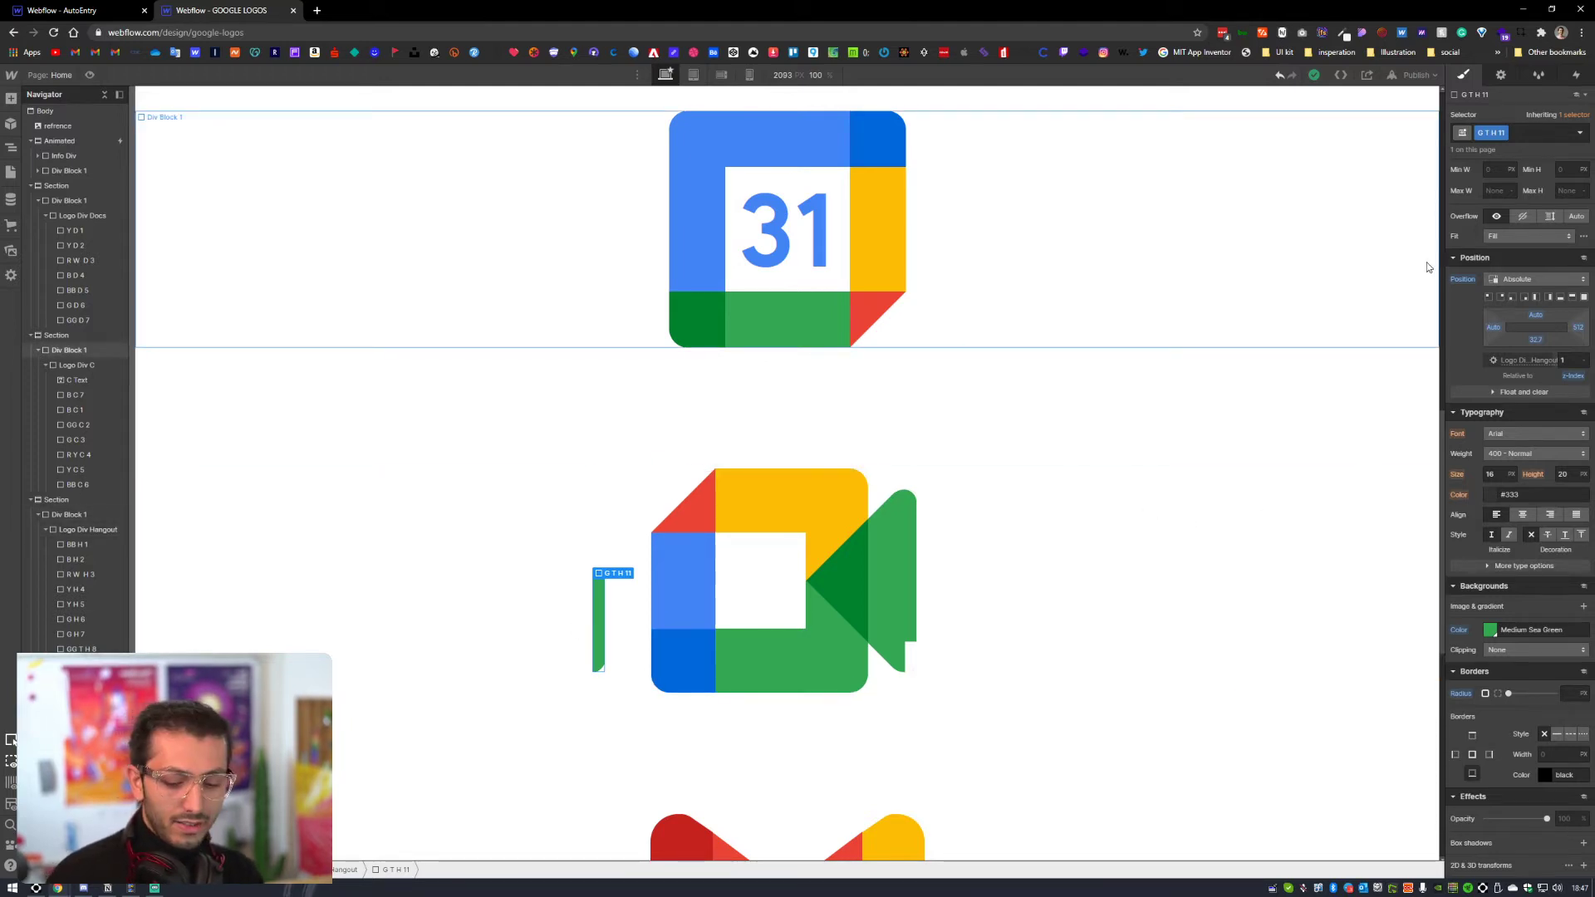
{"action": "left_click", "coordinate": [894, 515]}
{"action": "left_click", "coordinate": [895, 504]}
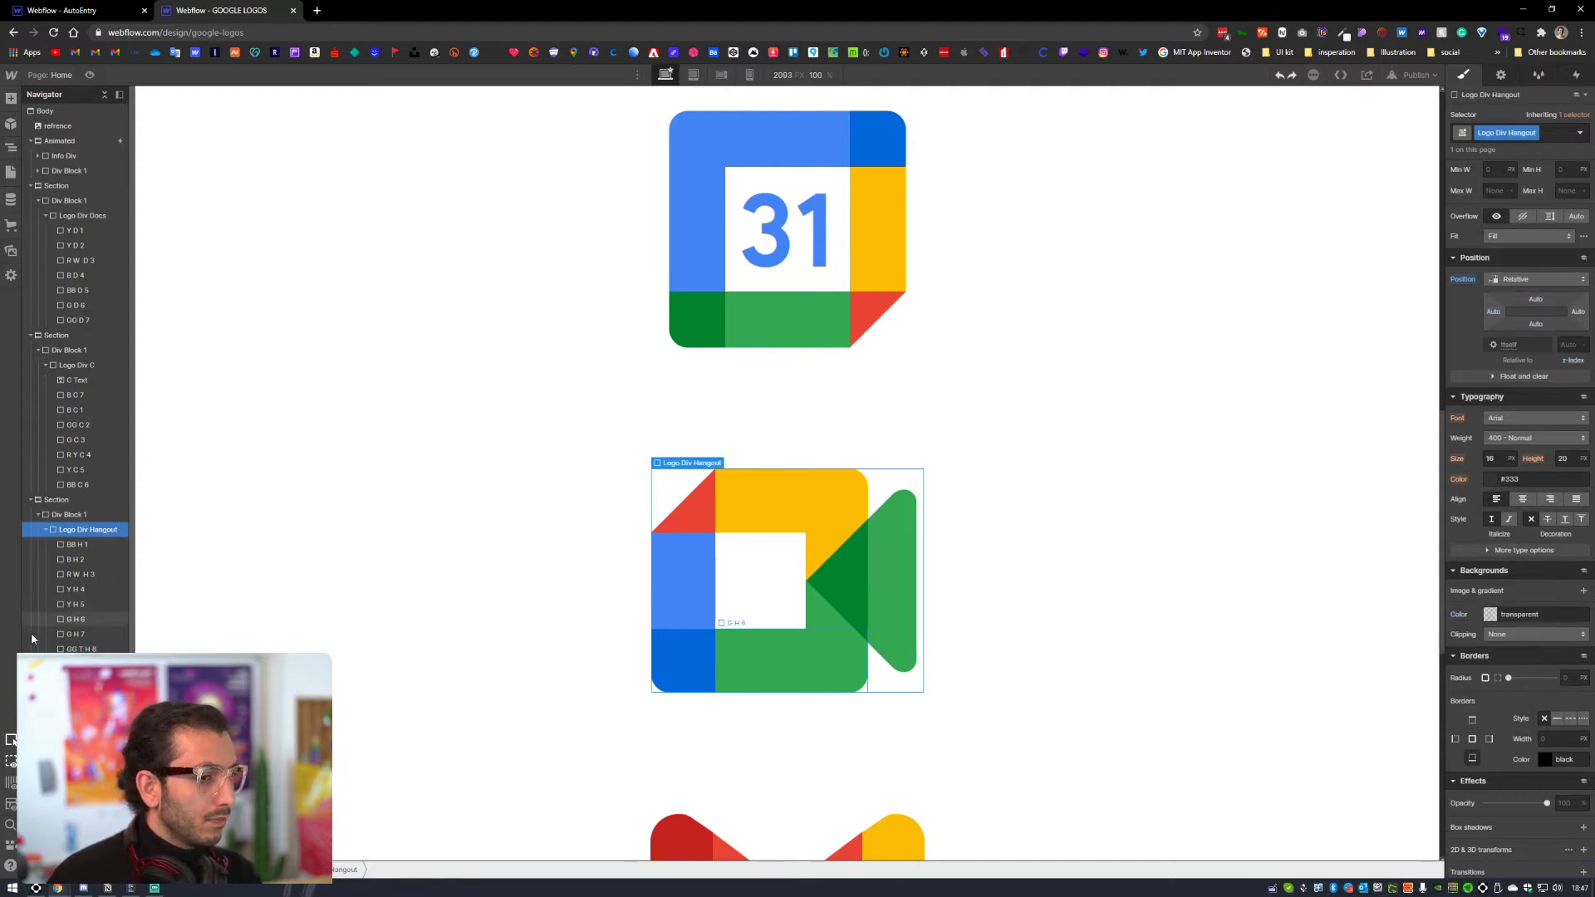
{"action": "left_click", "coordinate": [906, 502]}
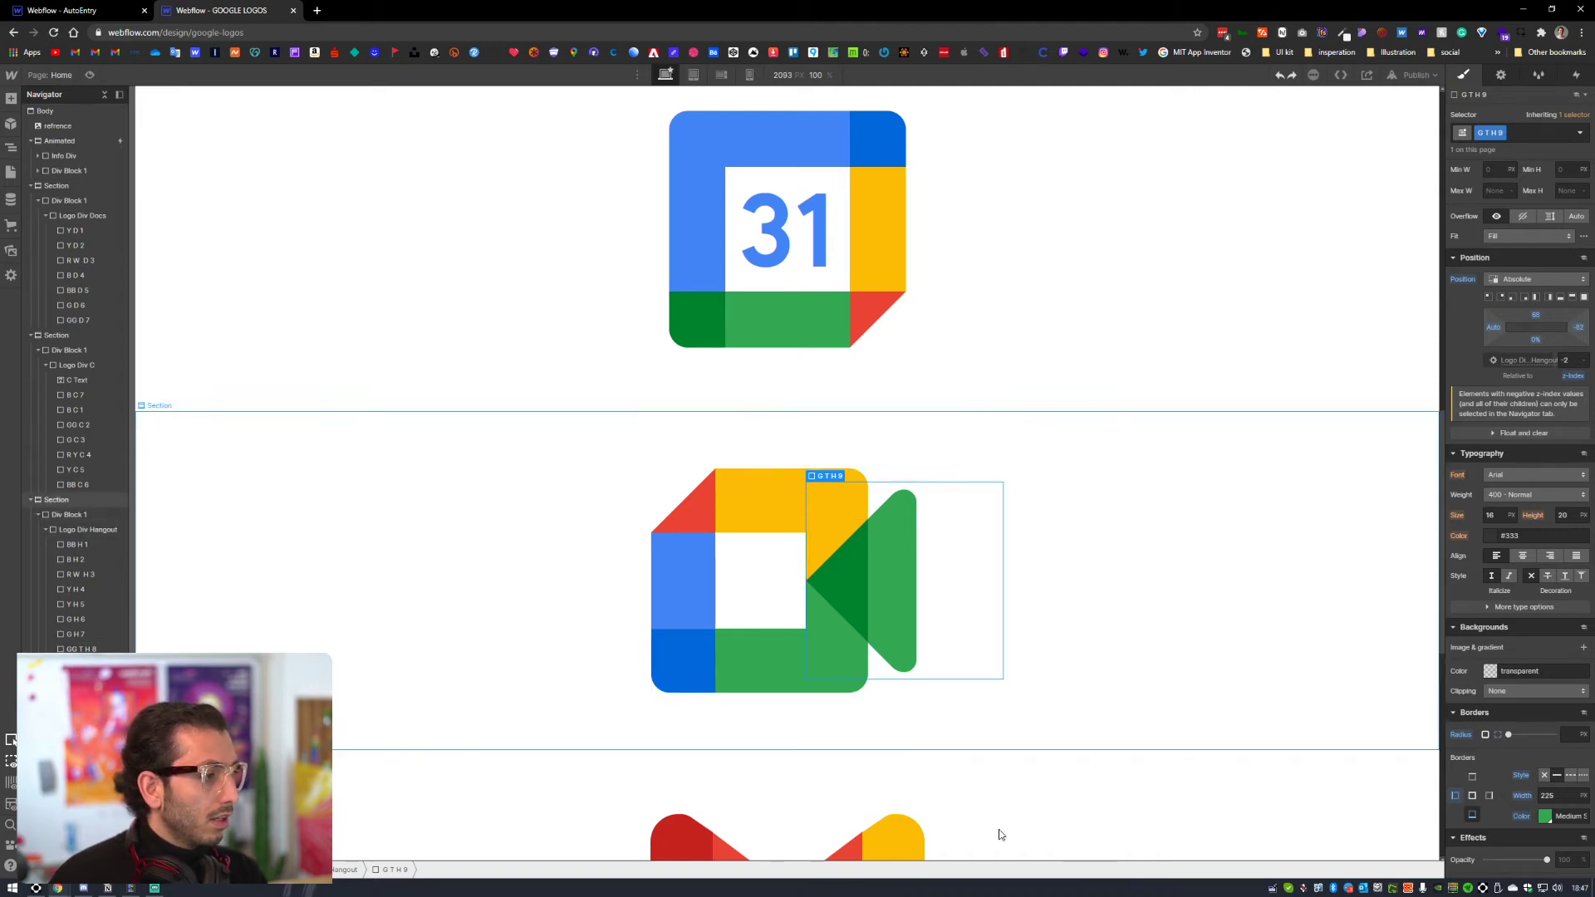
{"action": "scroll", "coordinate": [1540, 793], "scroll_direction": "down", "scroll_amount": 1}
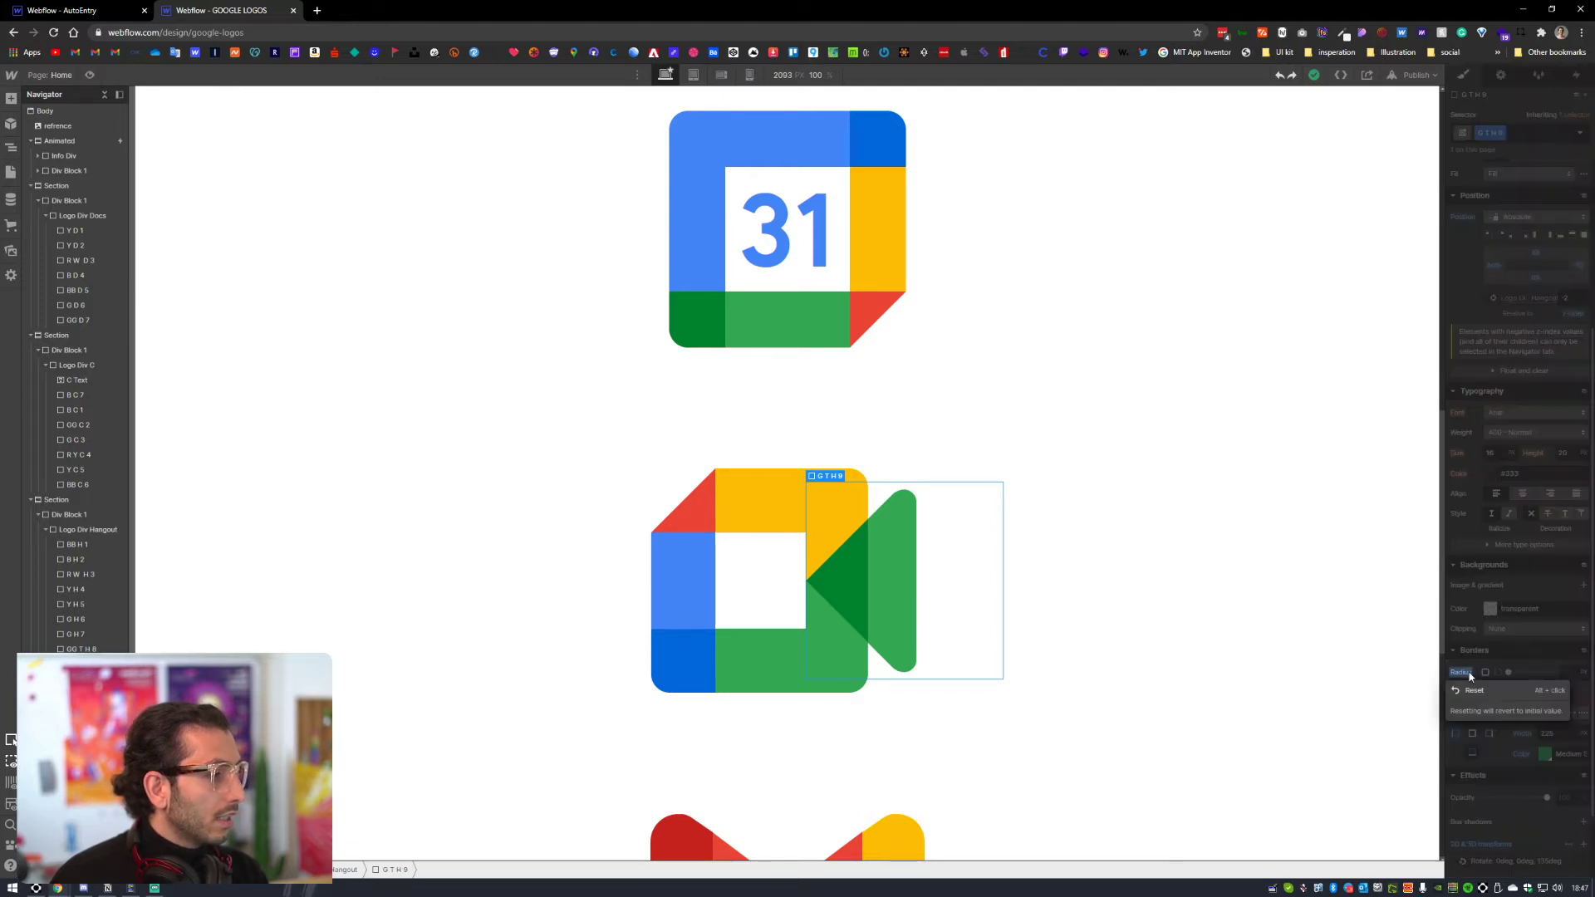
{"action": "scroll", "coordinate": [1520, 719], "scroll_direction": "up", "scroll_amount": 2}
{"action": "scroll", "coordinate": [1520, 719], "scroll_direction": "down", "scroll_amount": 2}
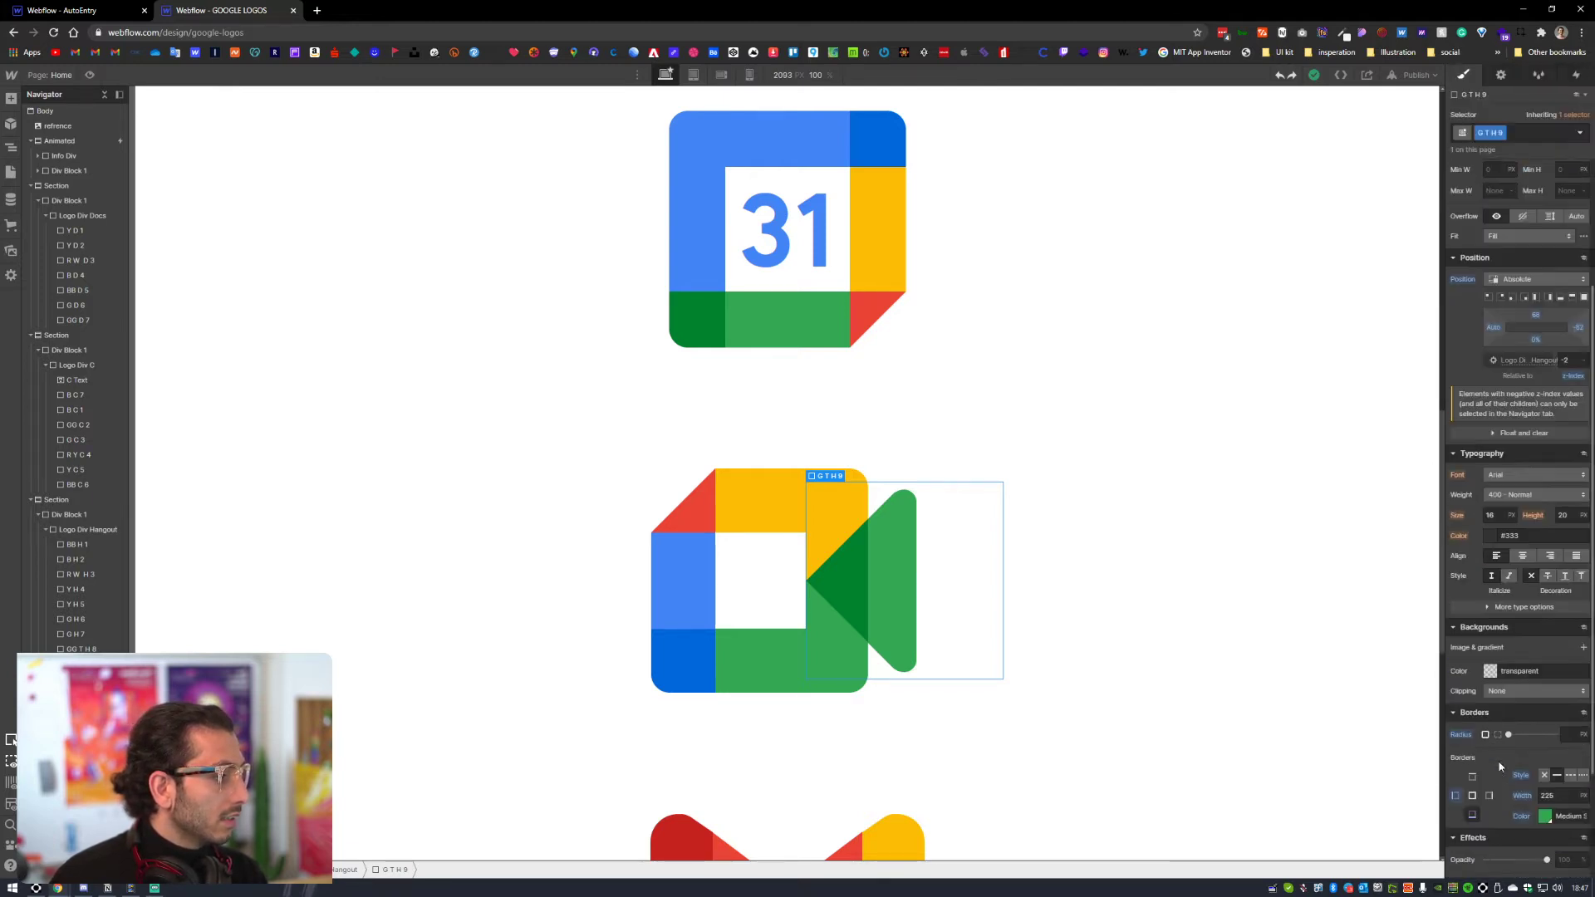
{"action": "left_click", "coordinate": [1497, 672]}
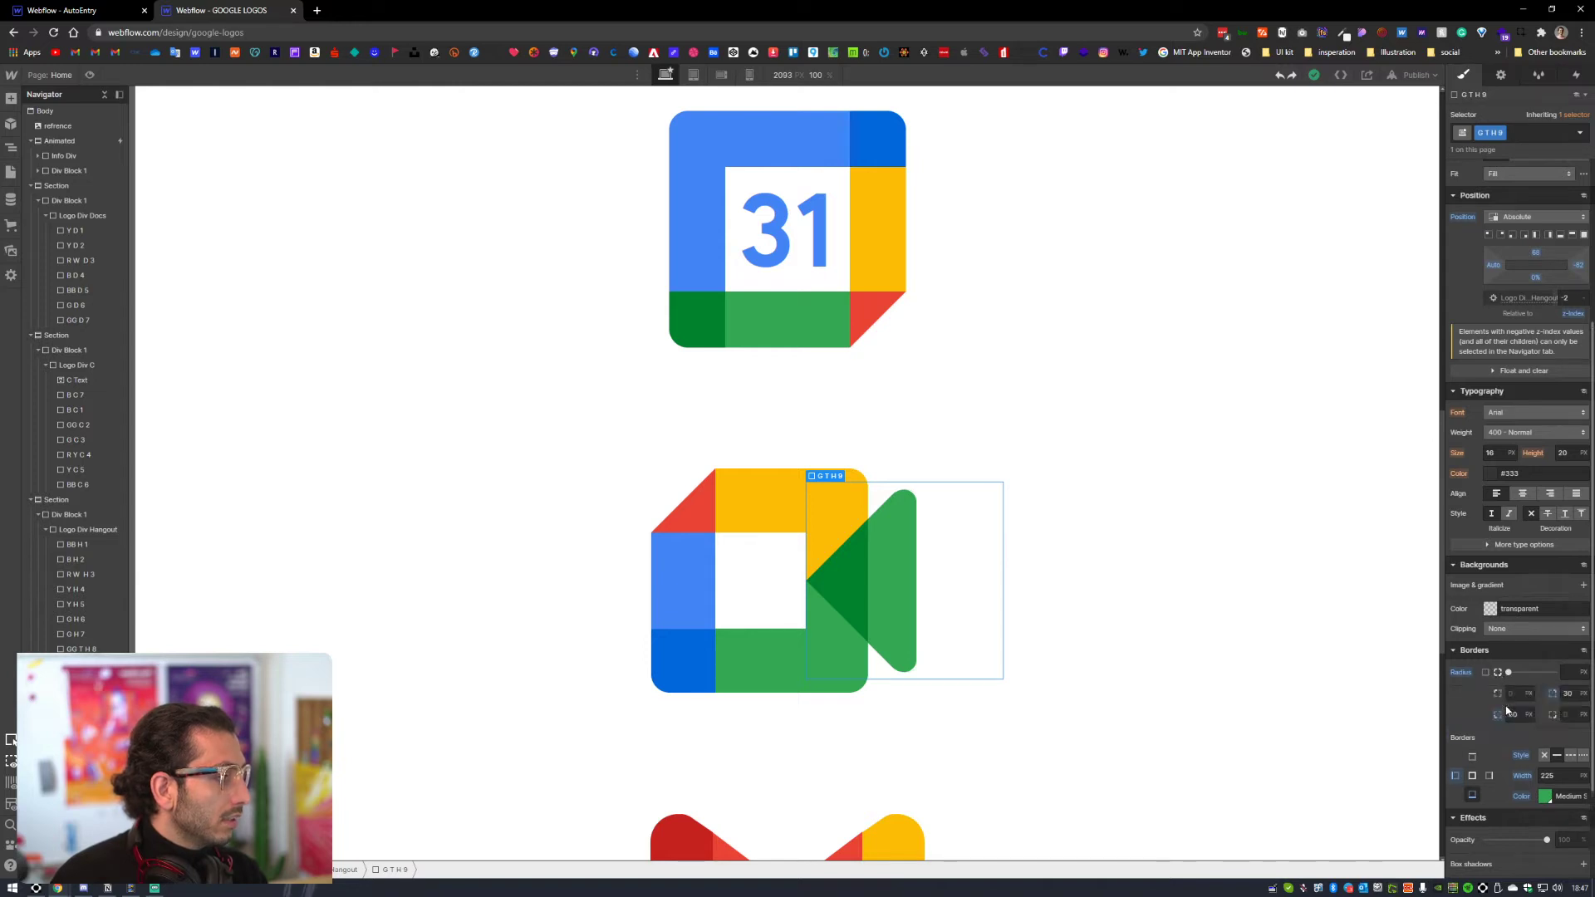
{"action": "left_click", "coordinate": [1567, 693]}
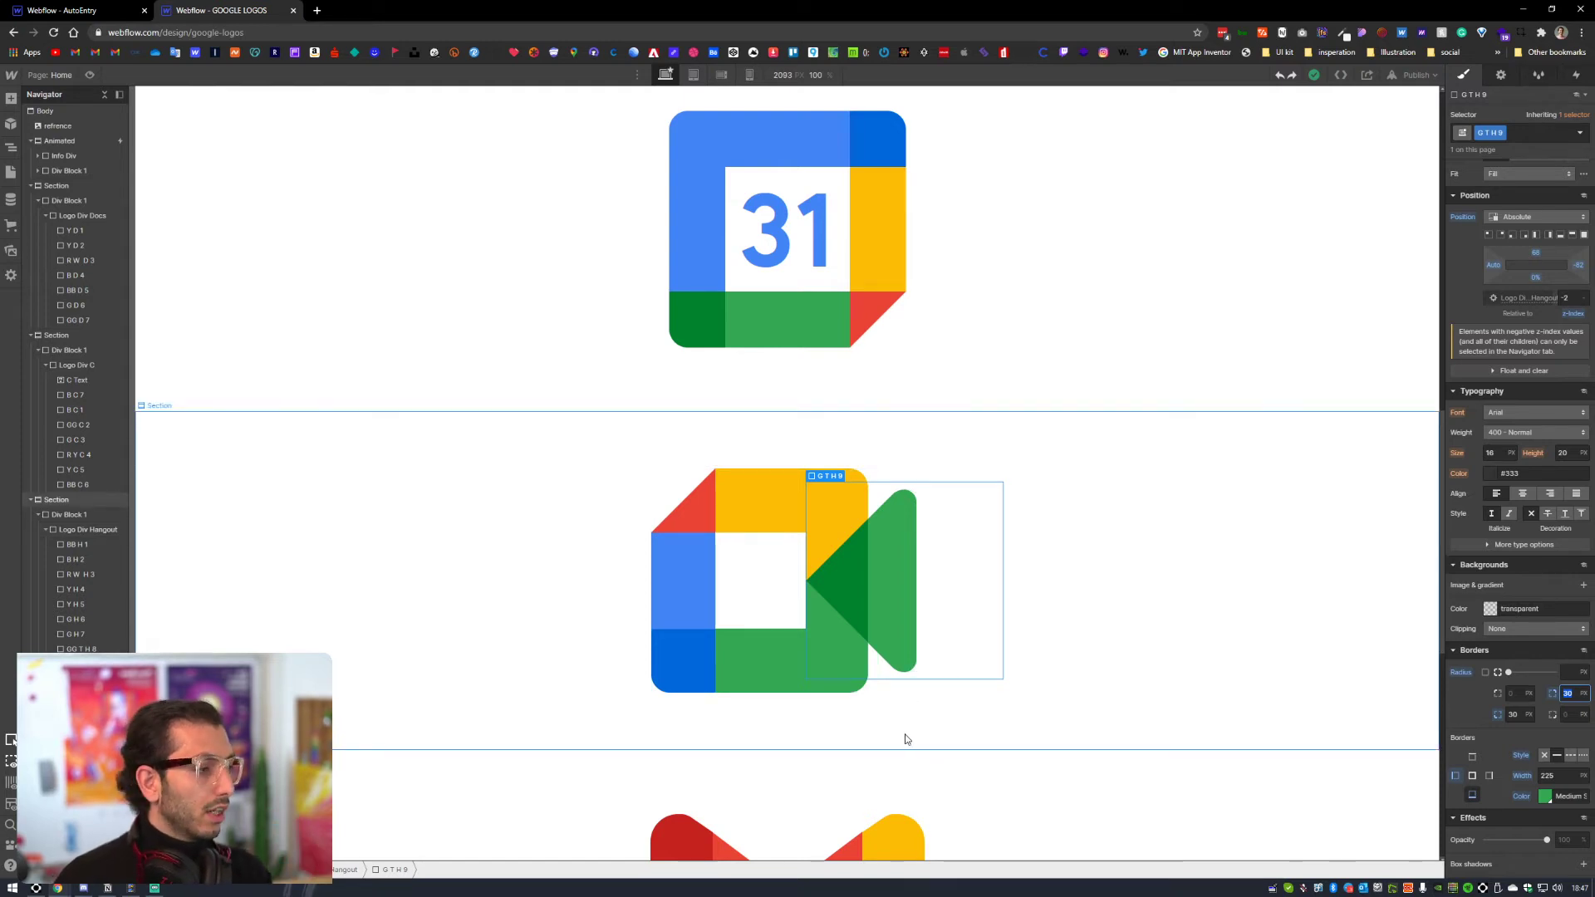
{"action": "left_click", "coordinate": [961, 570]}
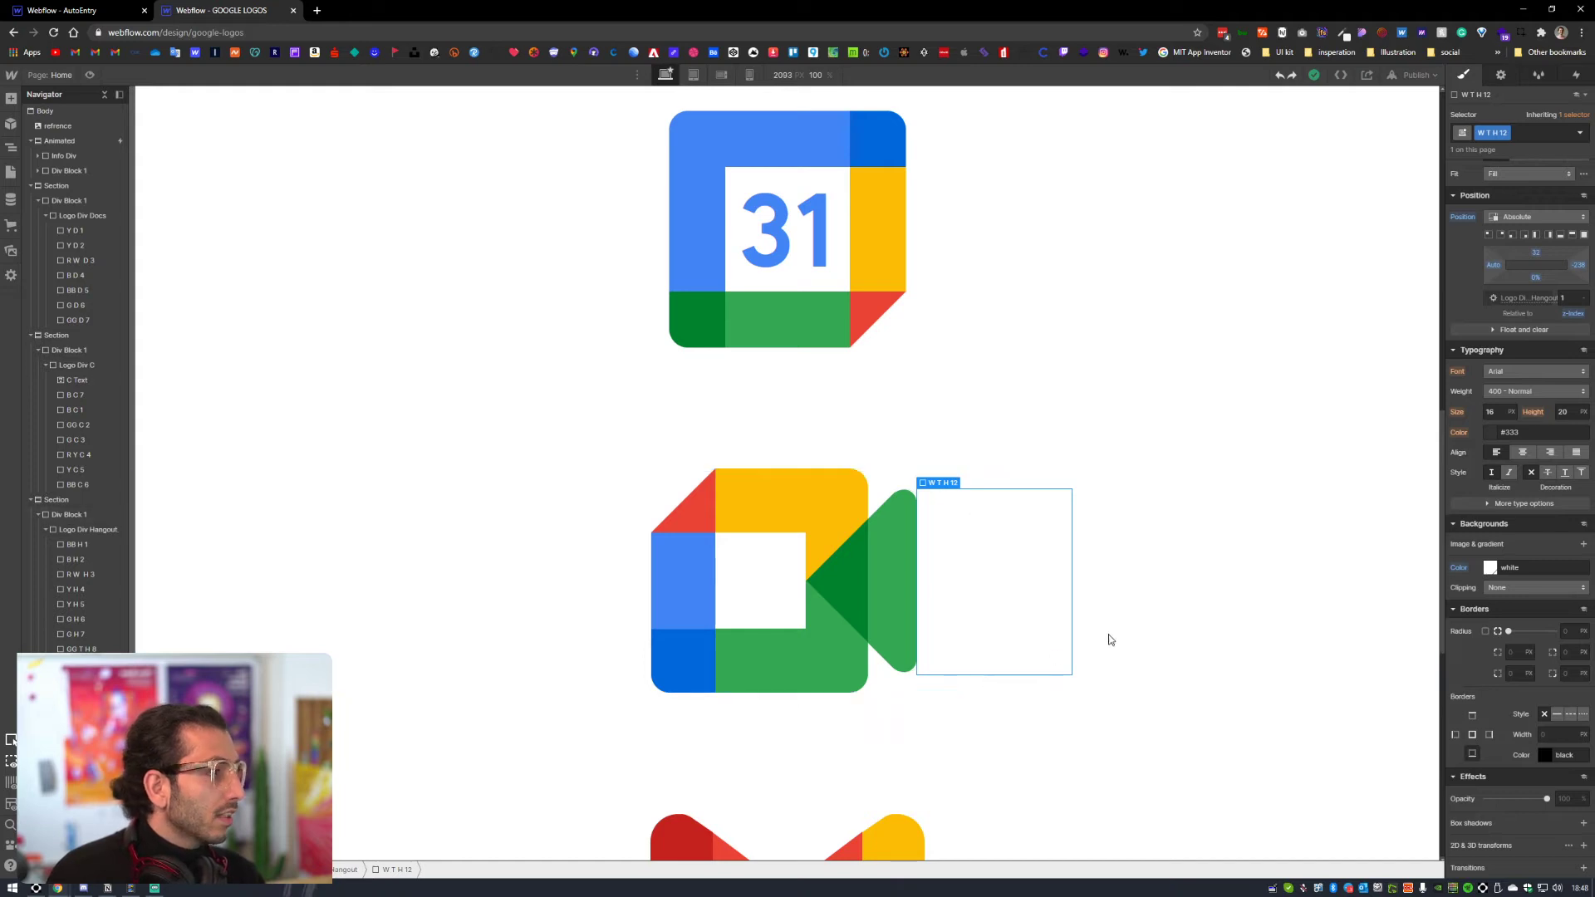
{"action": "scroll", "coordinate": [1543, 382], "scroll_direction": "up", "scroll_amount": 2}
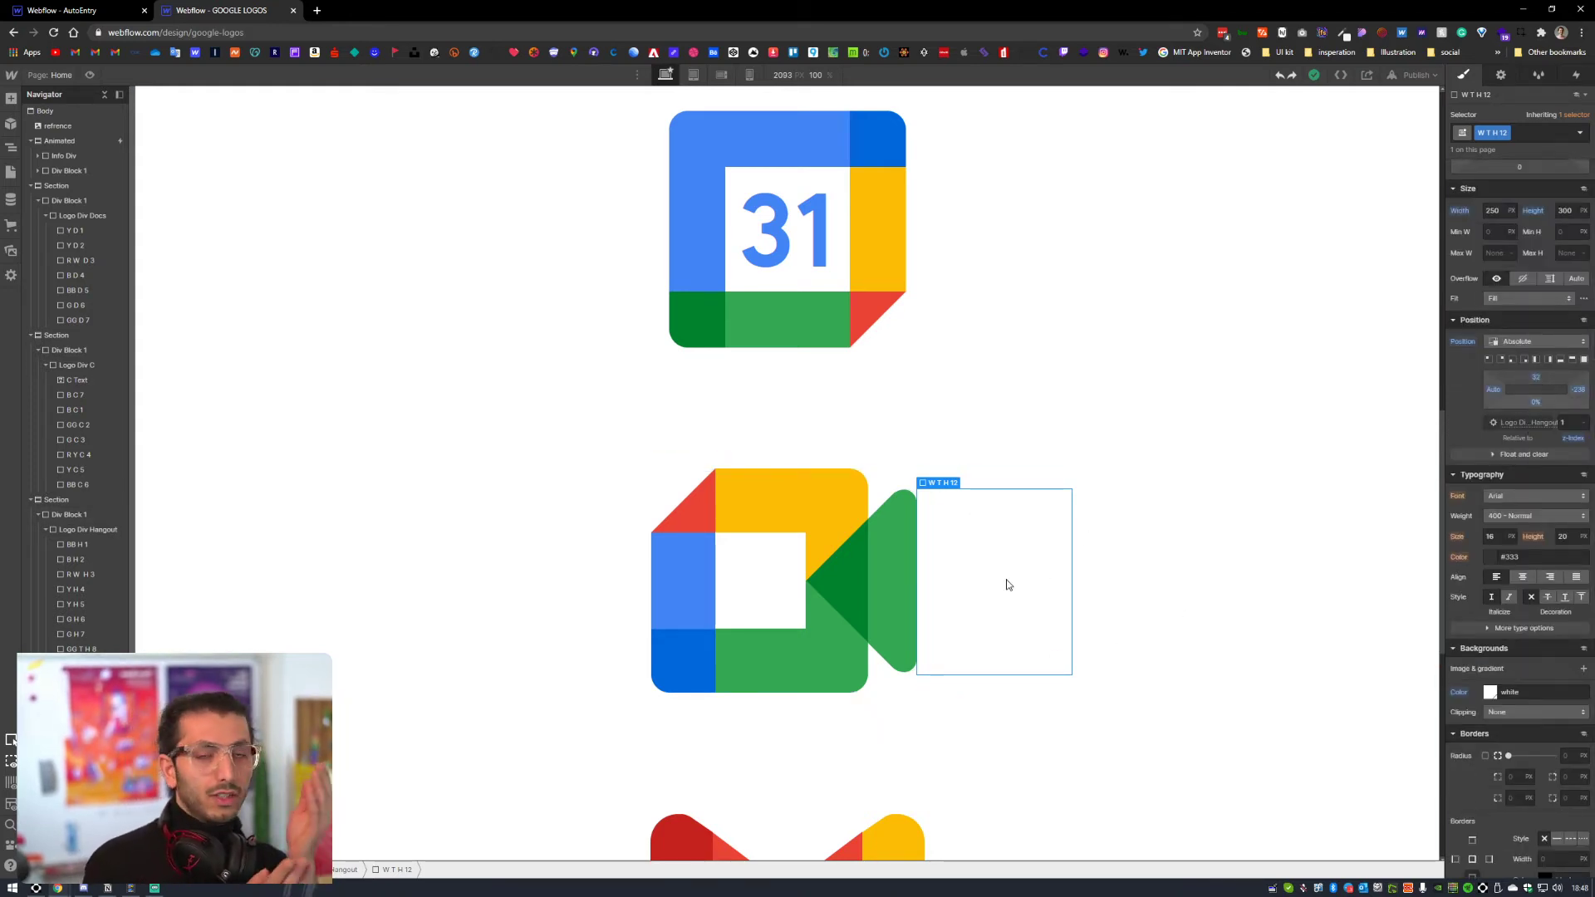
{"action": "left_click", "coordinate": [964, 706]}
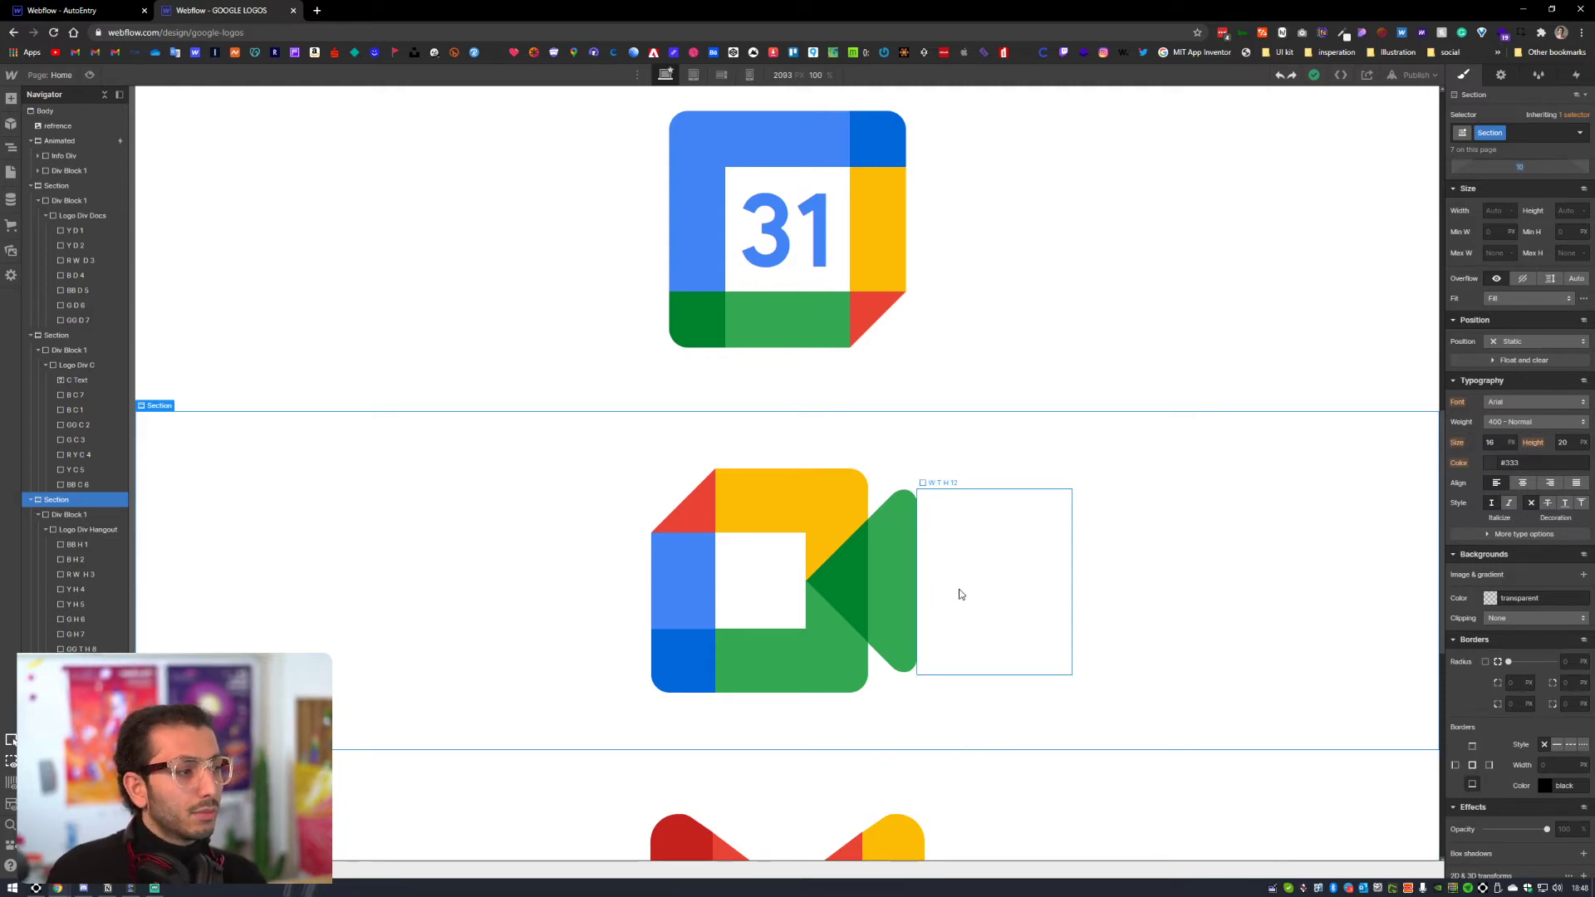
{"action": "scroll", "coordinate": [986, 660], "scroll_direction": "down", "scroll_amount": 4}
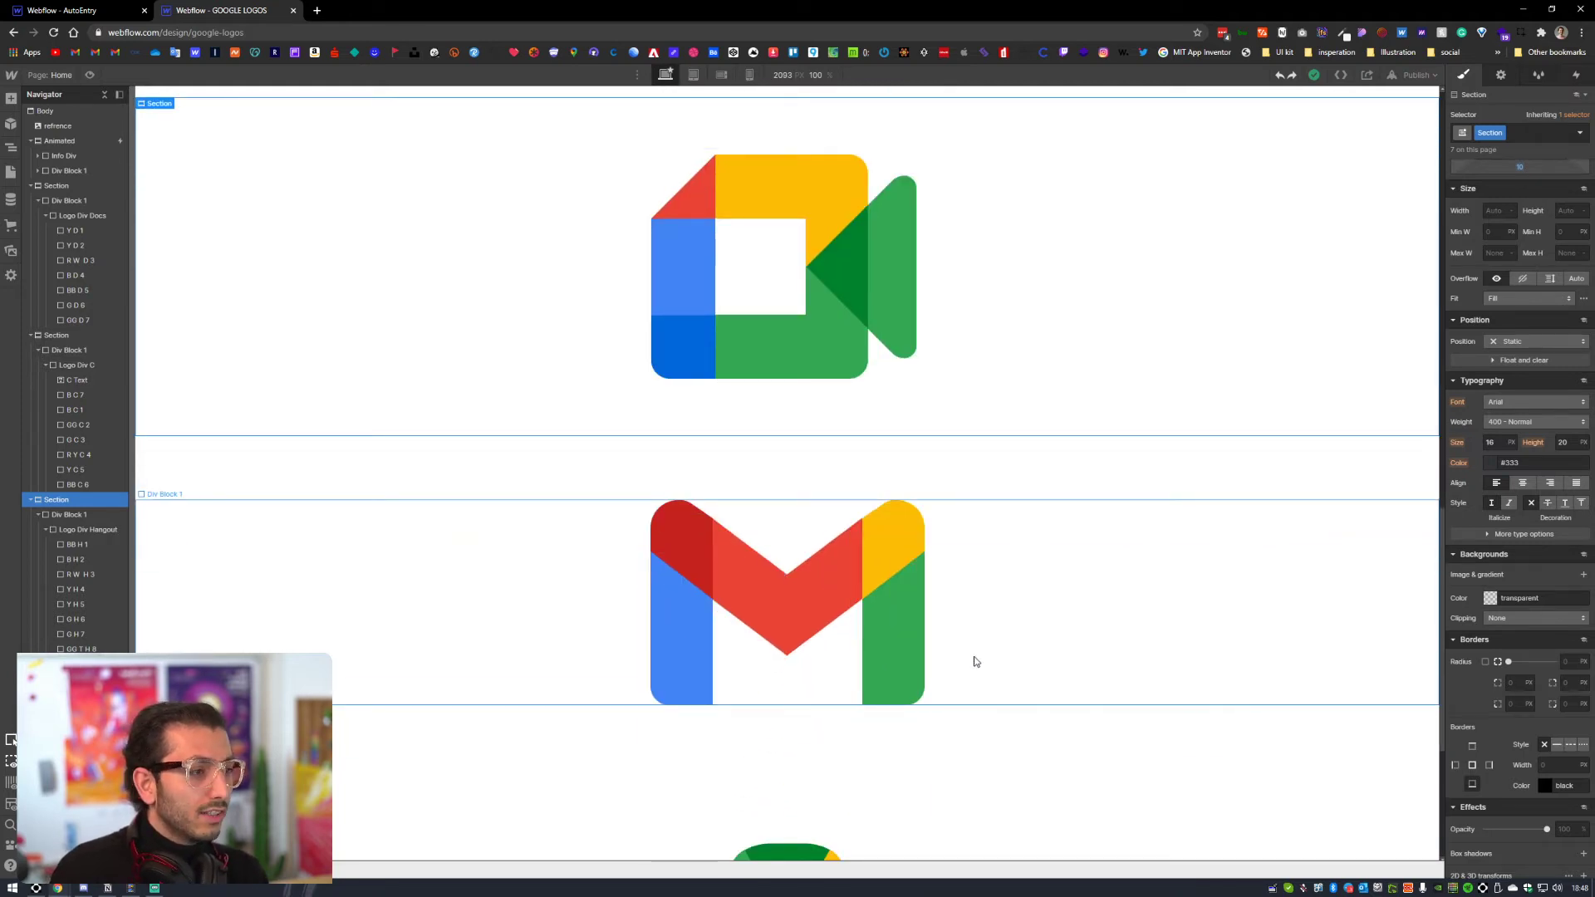
{"action": "scroll", "coordinate": [1032, 620], "scroll_direction": "down", "scroll_amount": 1}
{"action": "left_click", "coordinate": [1009, 499]}
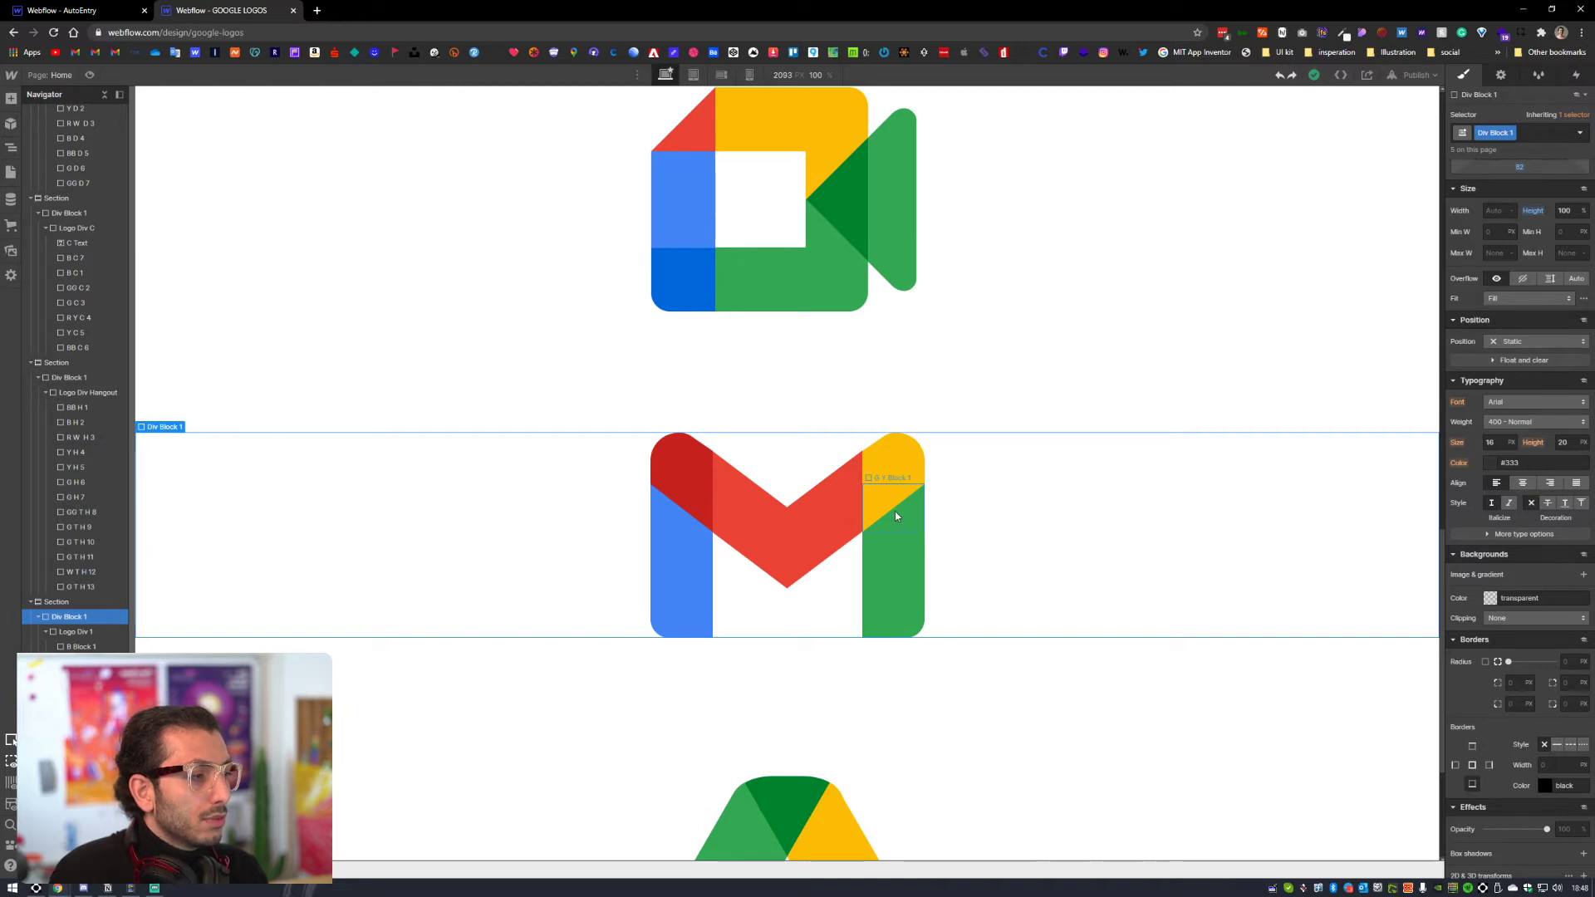
{"action": "left_click", "coordinate": [895, 461]}
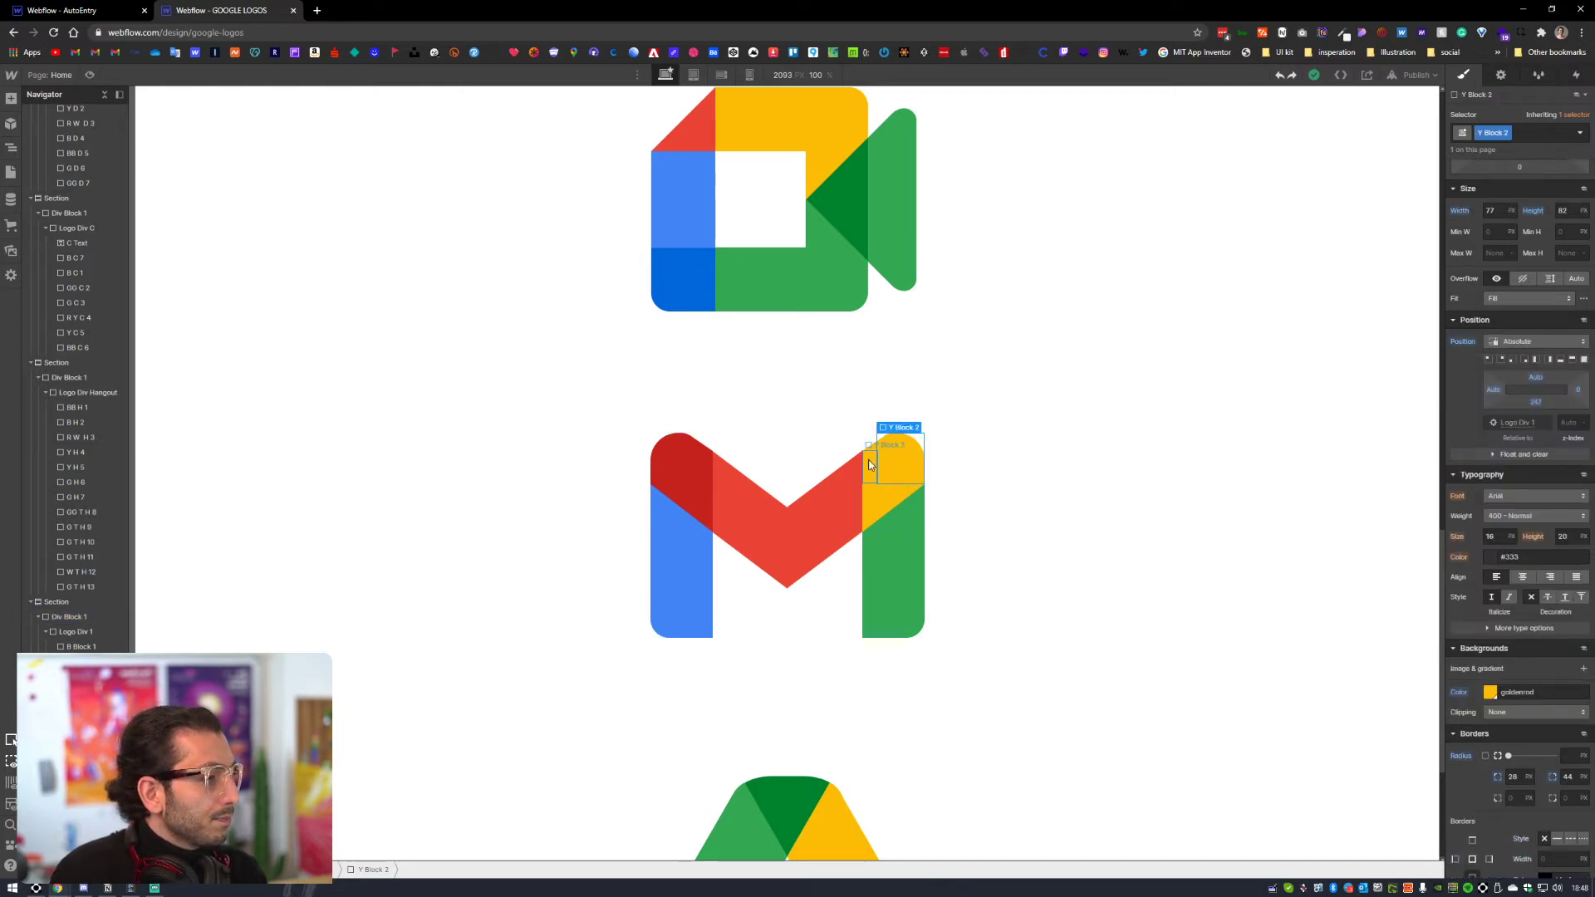
{"action": "left_click", "coordinate": [869, 460]}
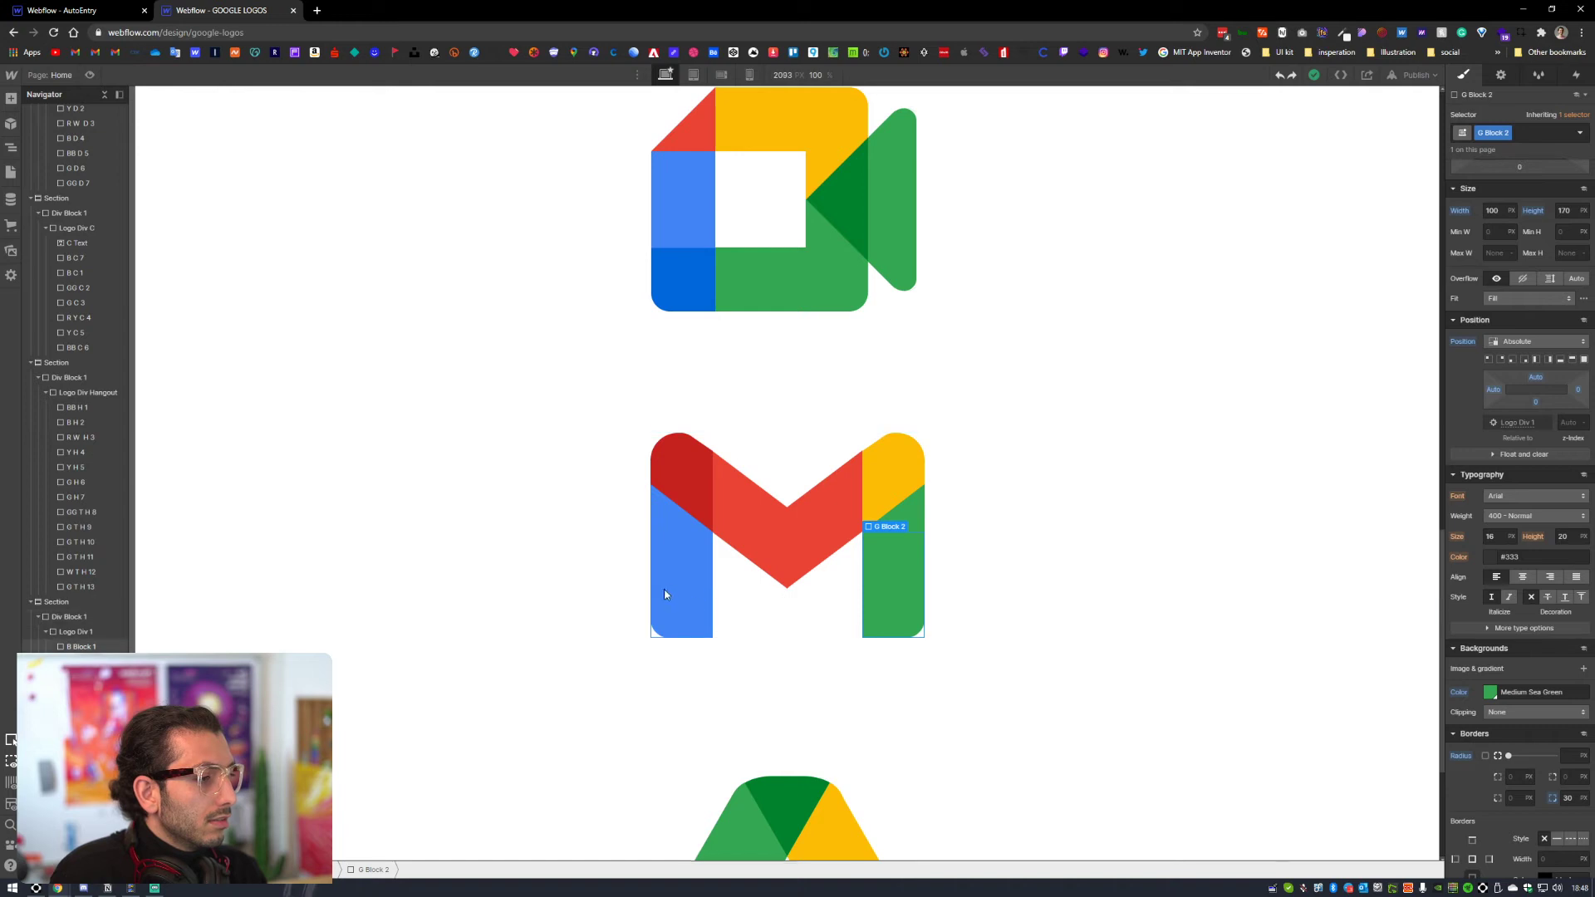
{"action": "left_click", "coordinate": [679, 550]}
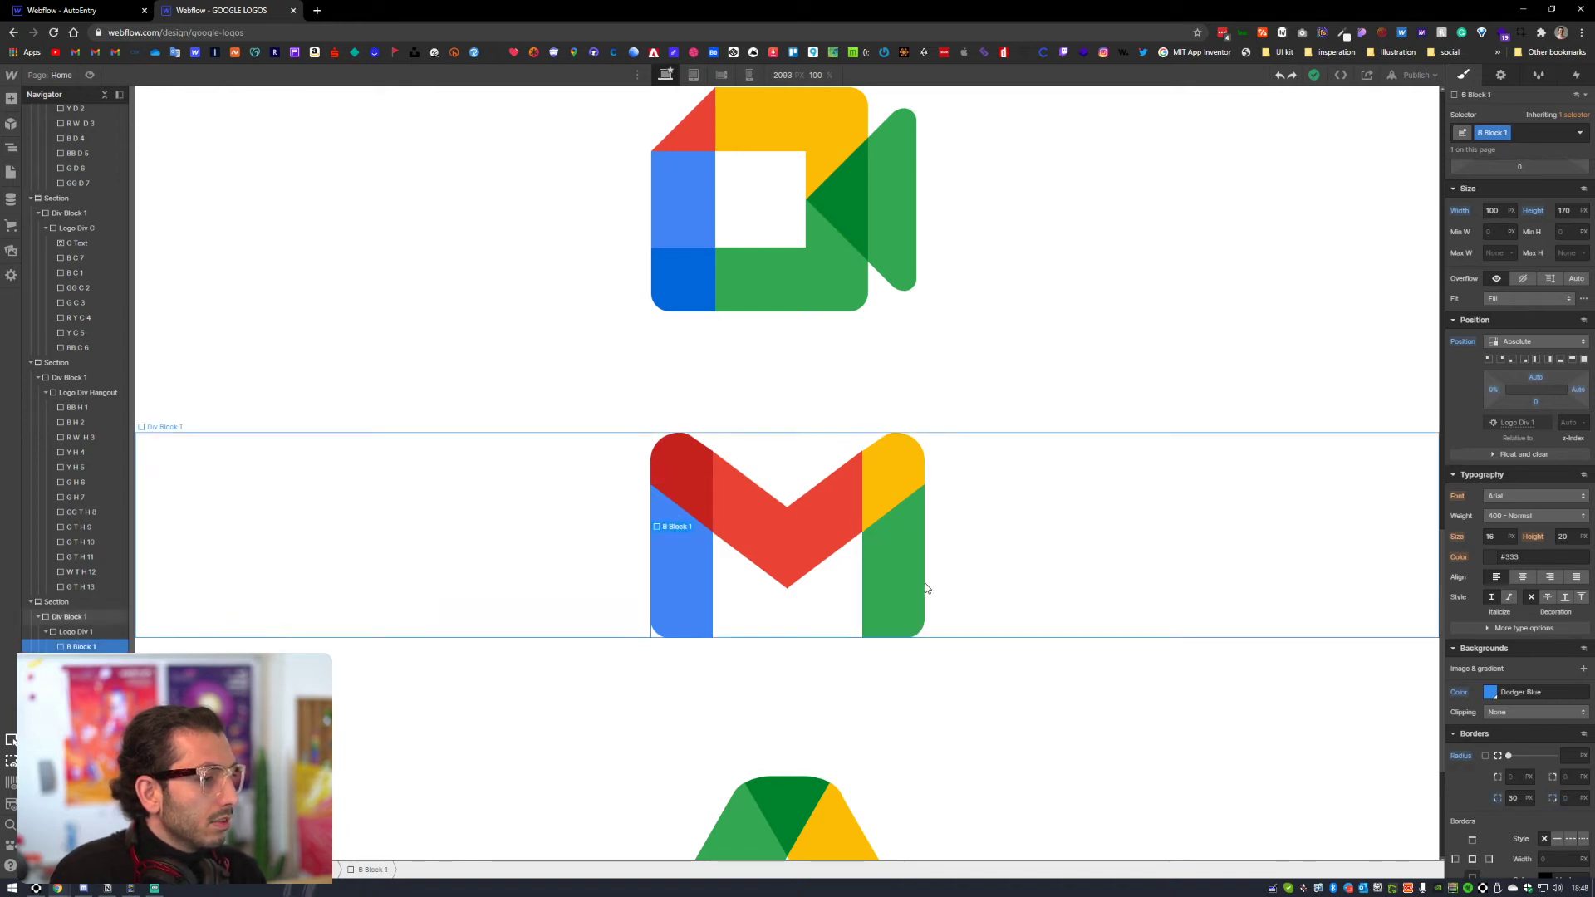
{"action": "left_click", "coordinate": [905, 536]}
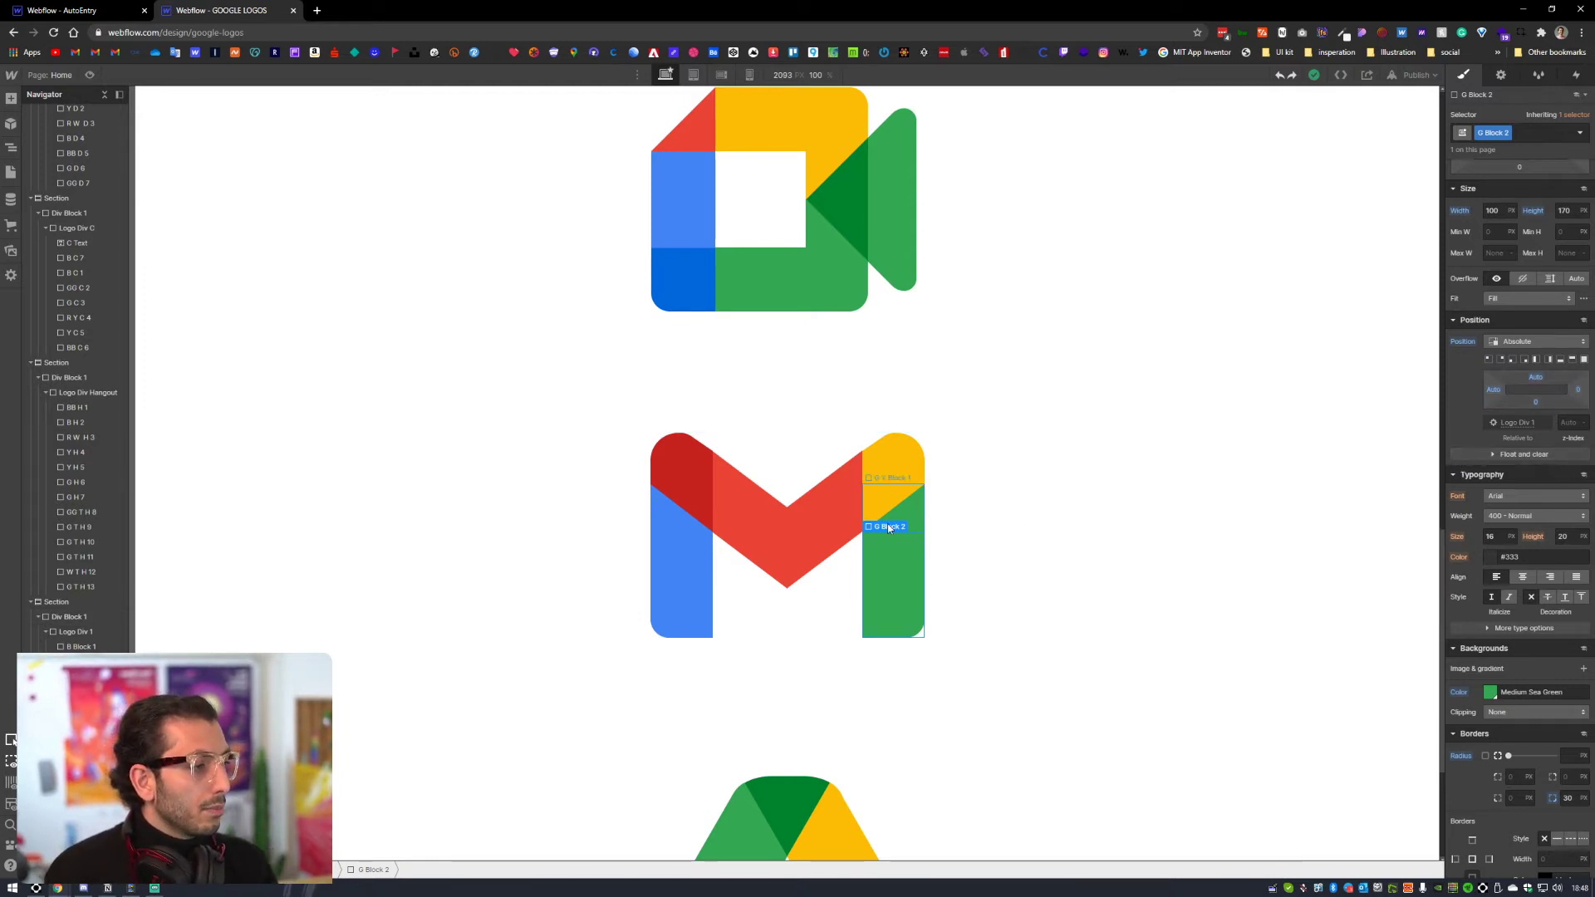
{"action": "left_click", "coordinate": [908, 503]}
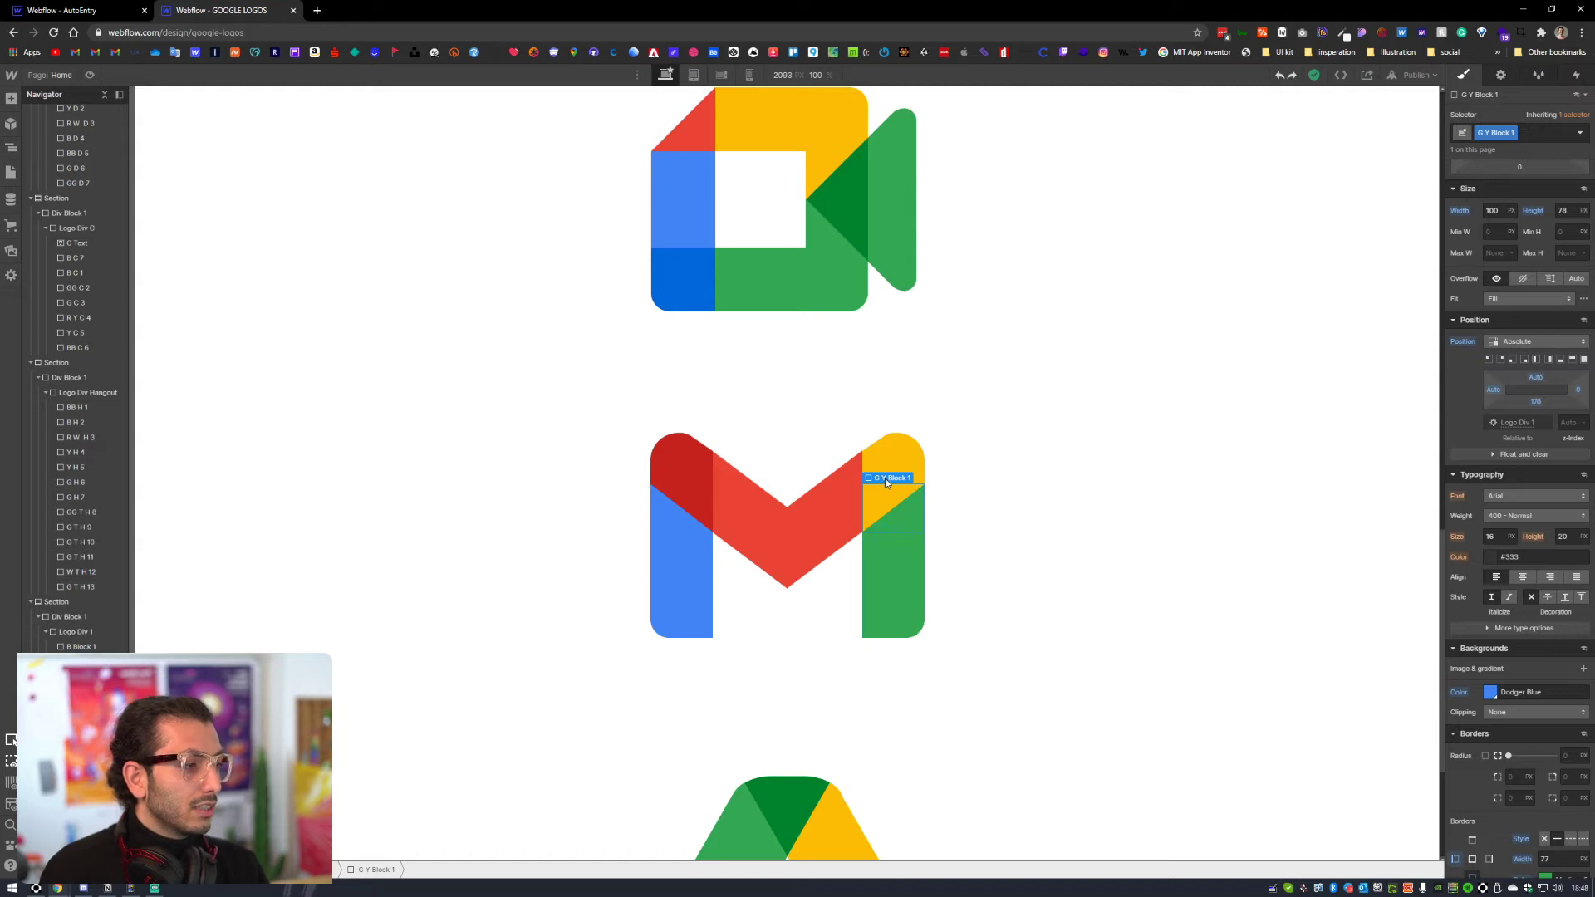
{"action": "left_click", "coordinate": [911, 462]}
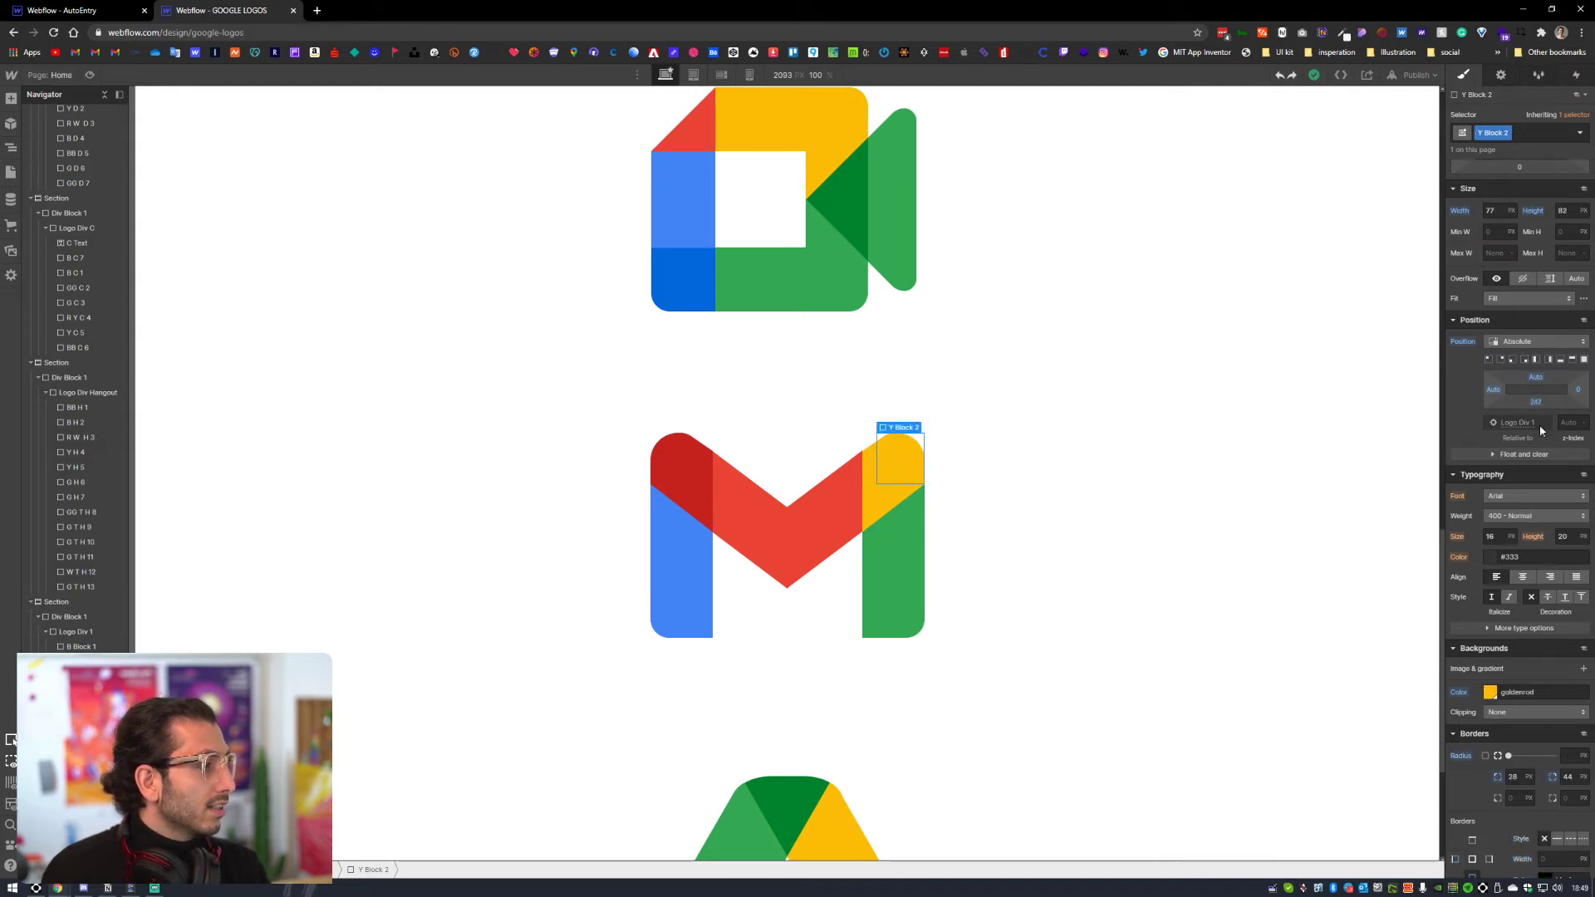
{"action": "left_click_drag", "start_coordinate": [1572, 389], "coordinate": [1593, 391]}
{"action": "left_click", "coordinate": [1027, 527]}
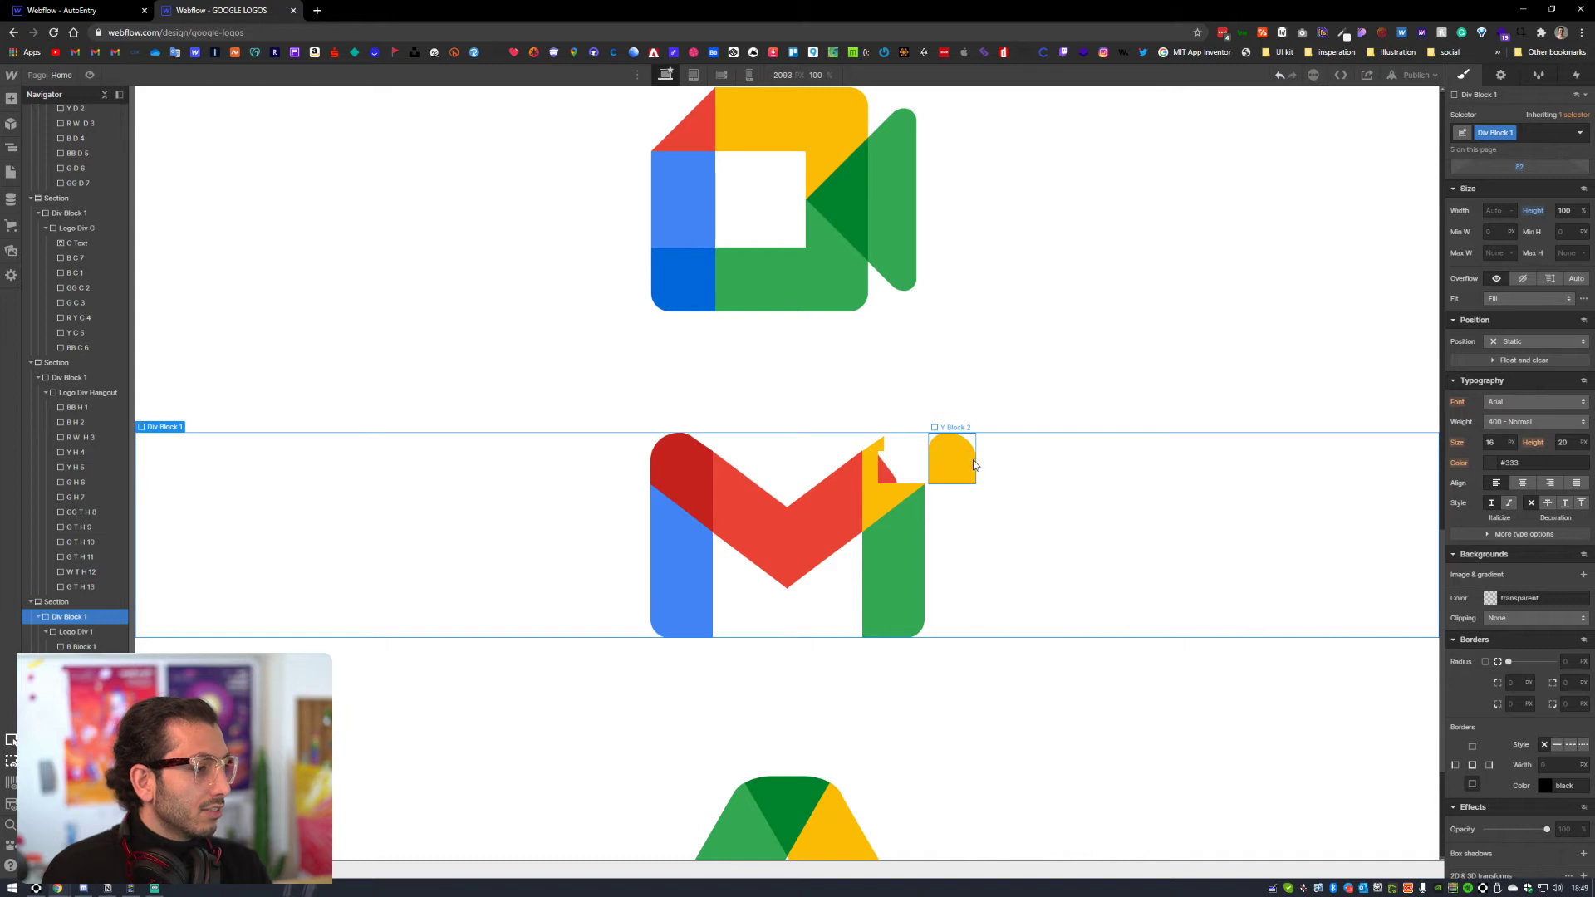
{"action": "left_click", "coordinate": [968, 464]}
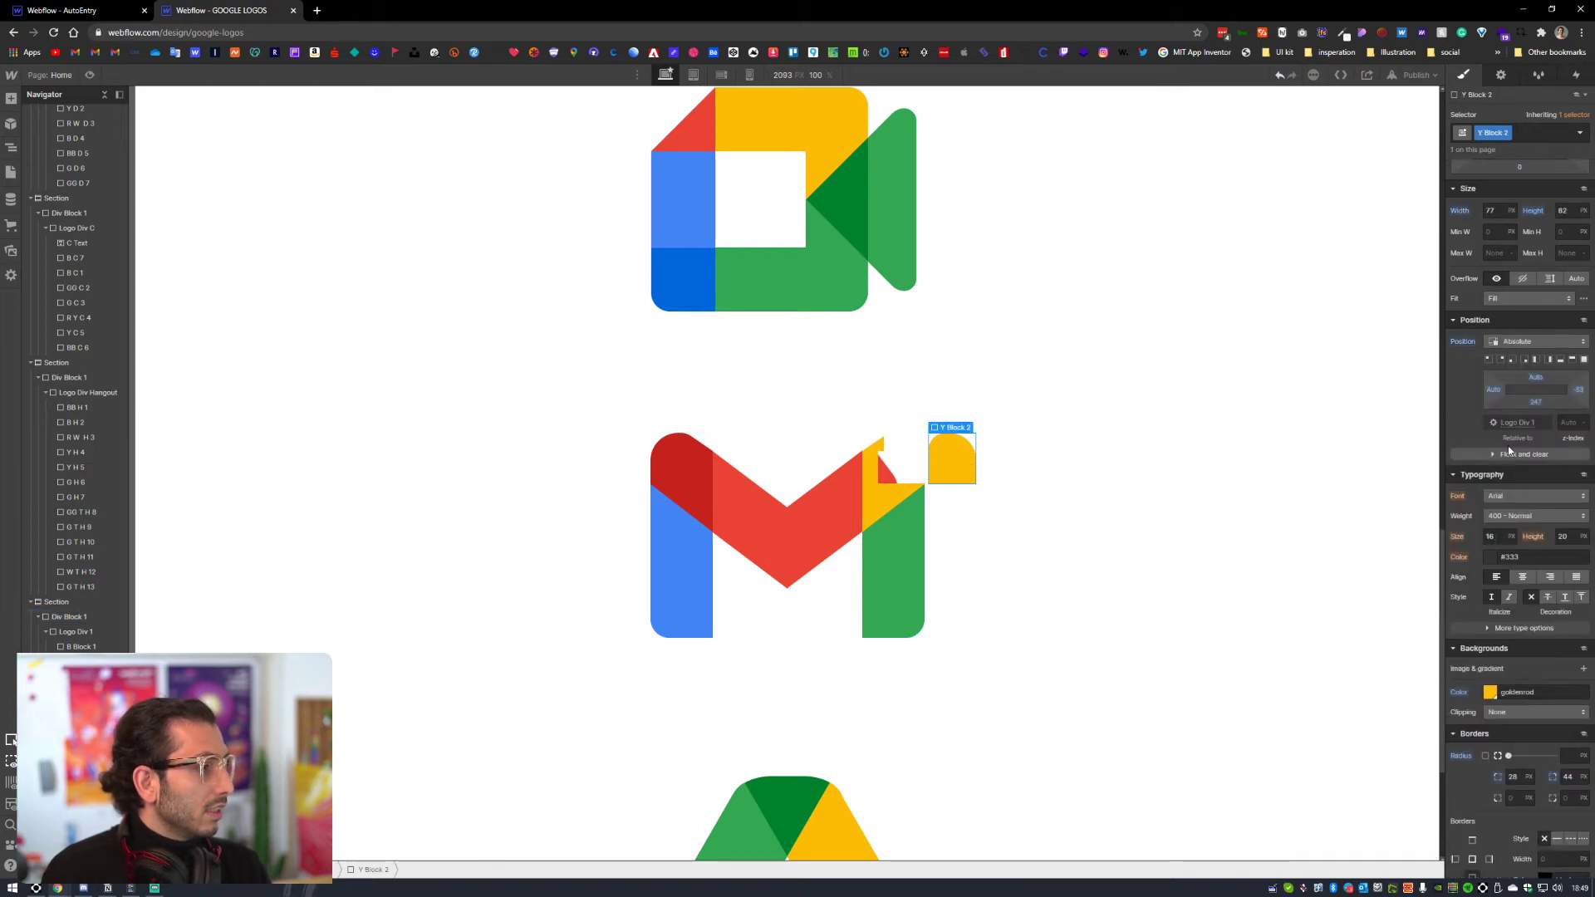
{"action": "scroll", "coordinate": [1508, 665], "scroll_direction": "down", "scroll_amount": 2}
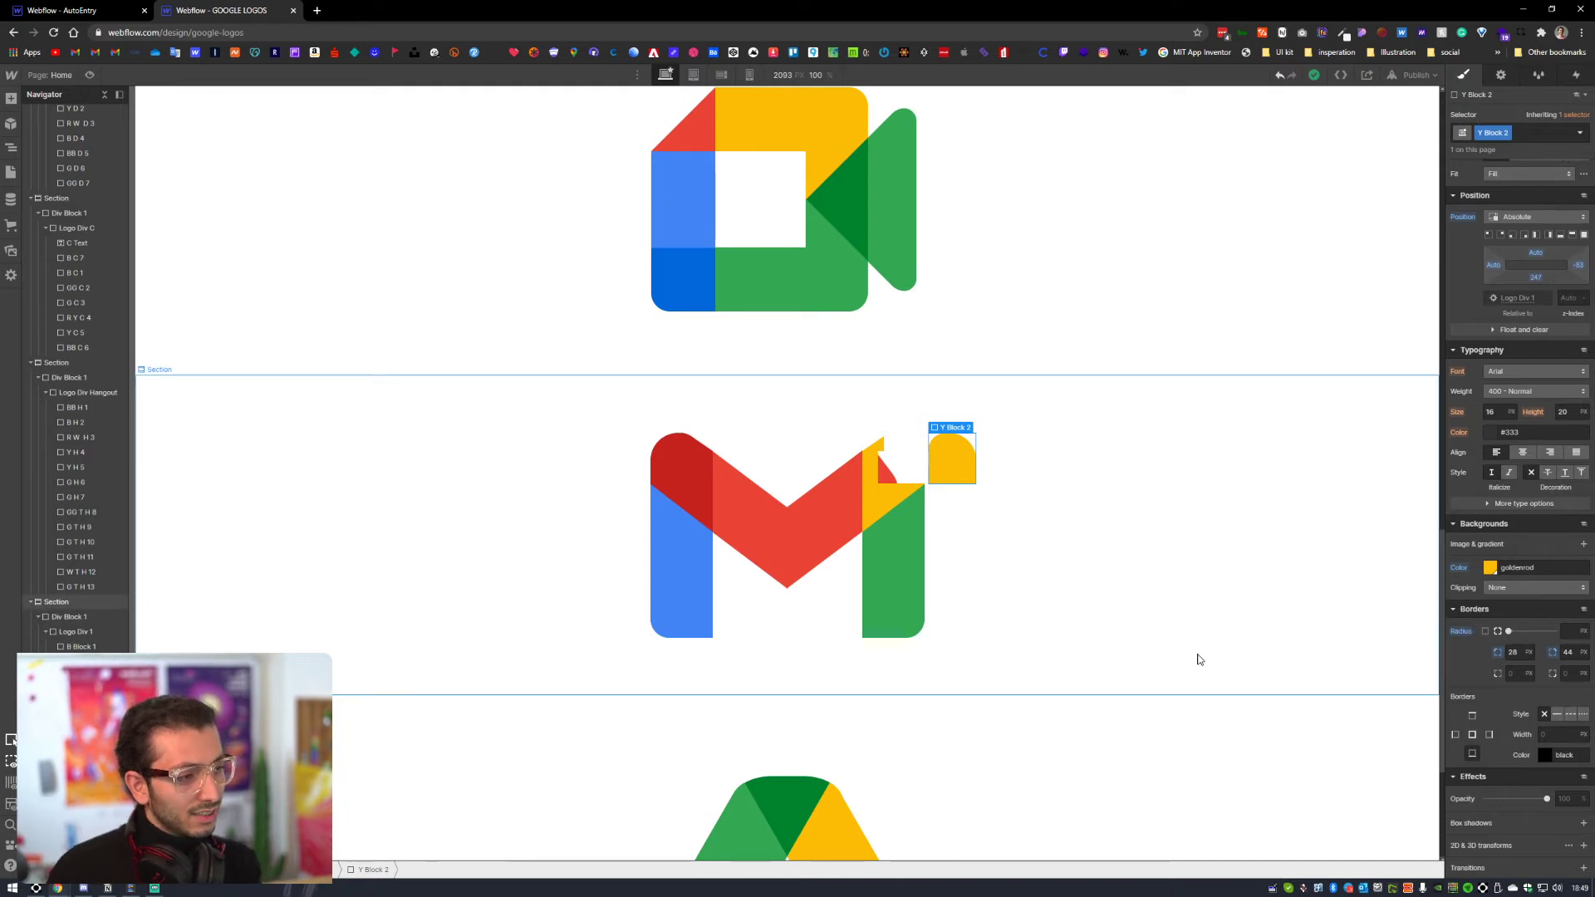
{"action": "left_click", "coordinate": [874, 444]}
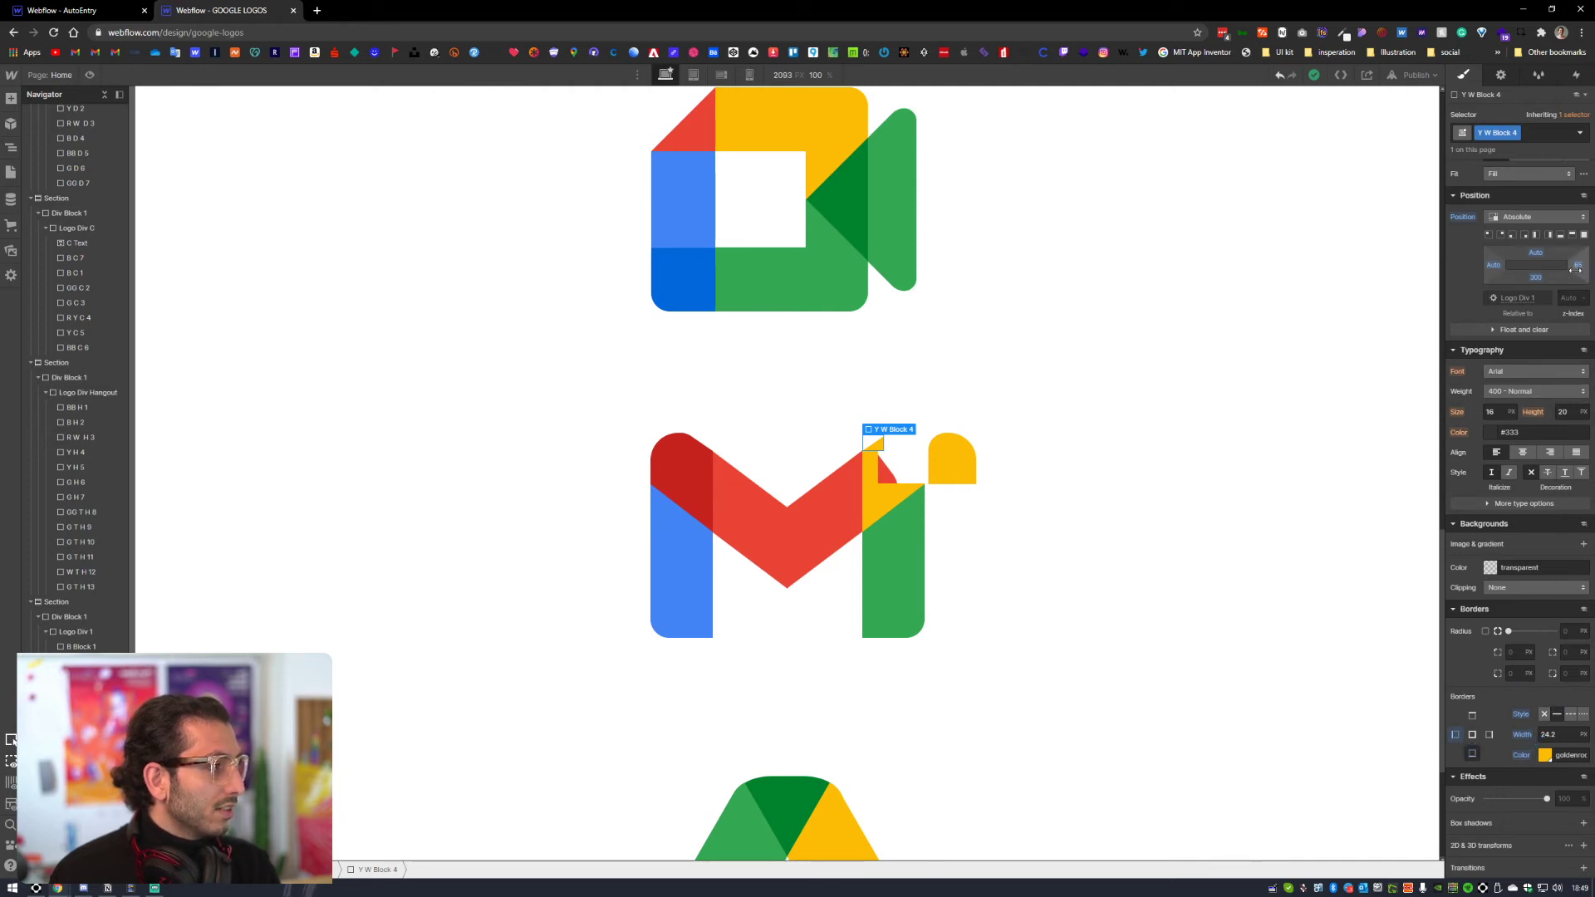
{"action": "left_click_drag", "start_coordinate": [1578, 265], "coordinate": [1528, 273]}
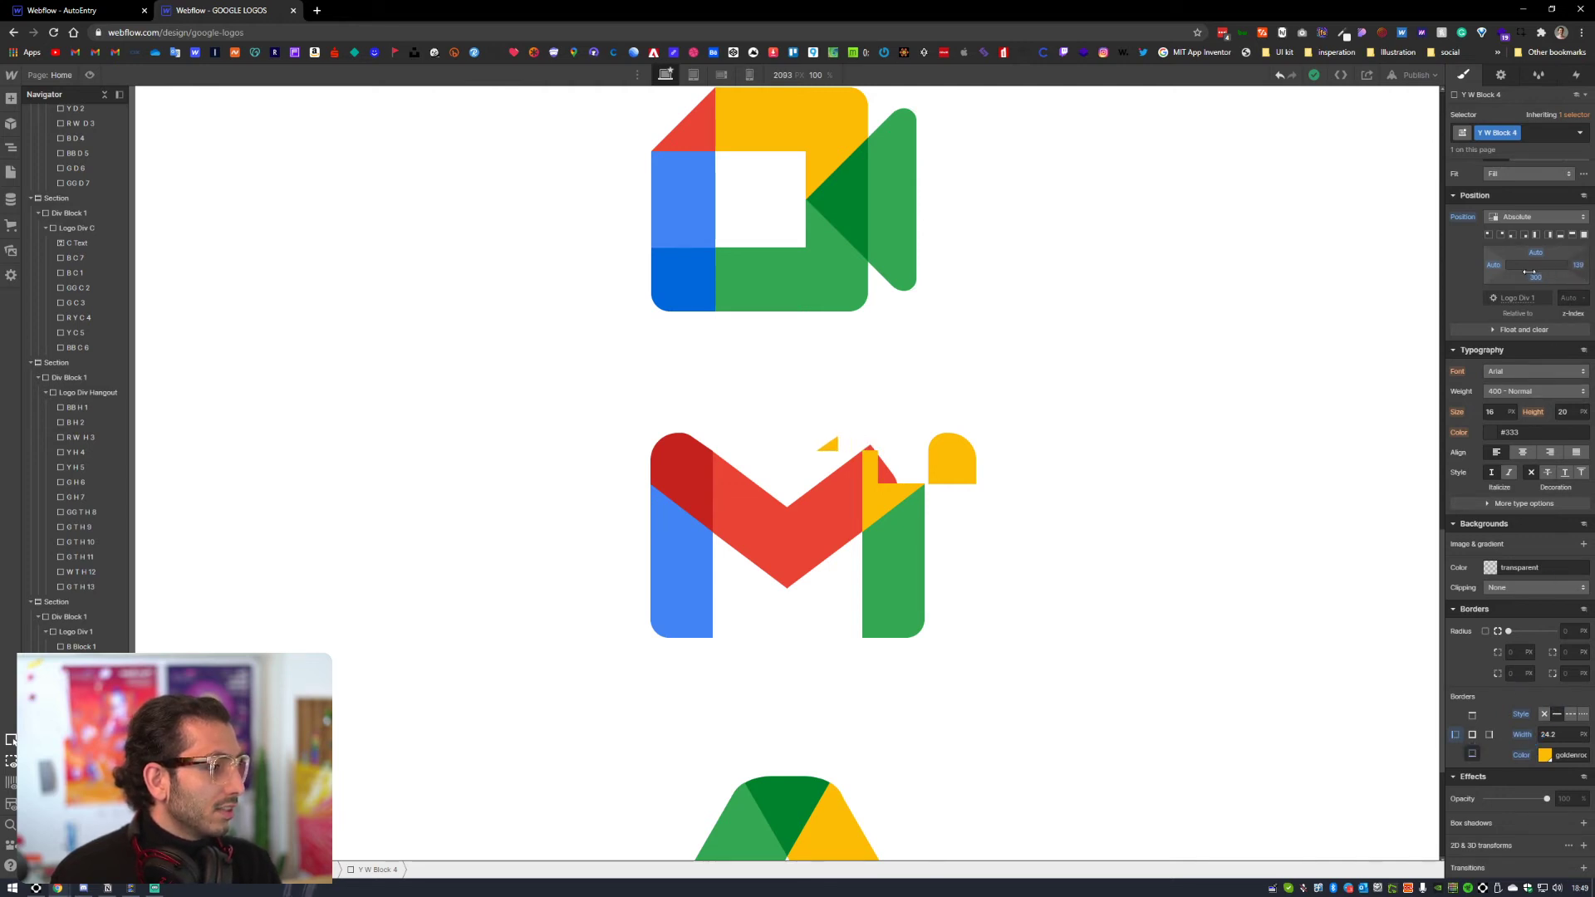
{"action": "left_click", "coordinate": [870, 466]}
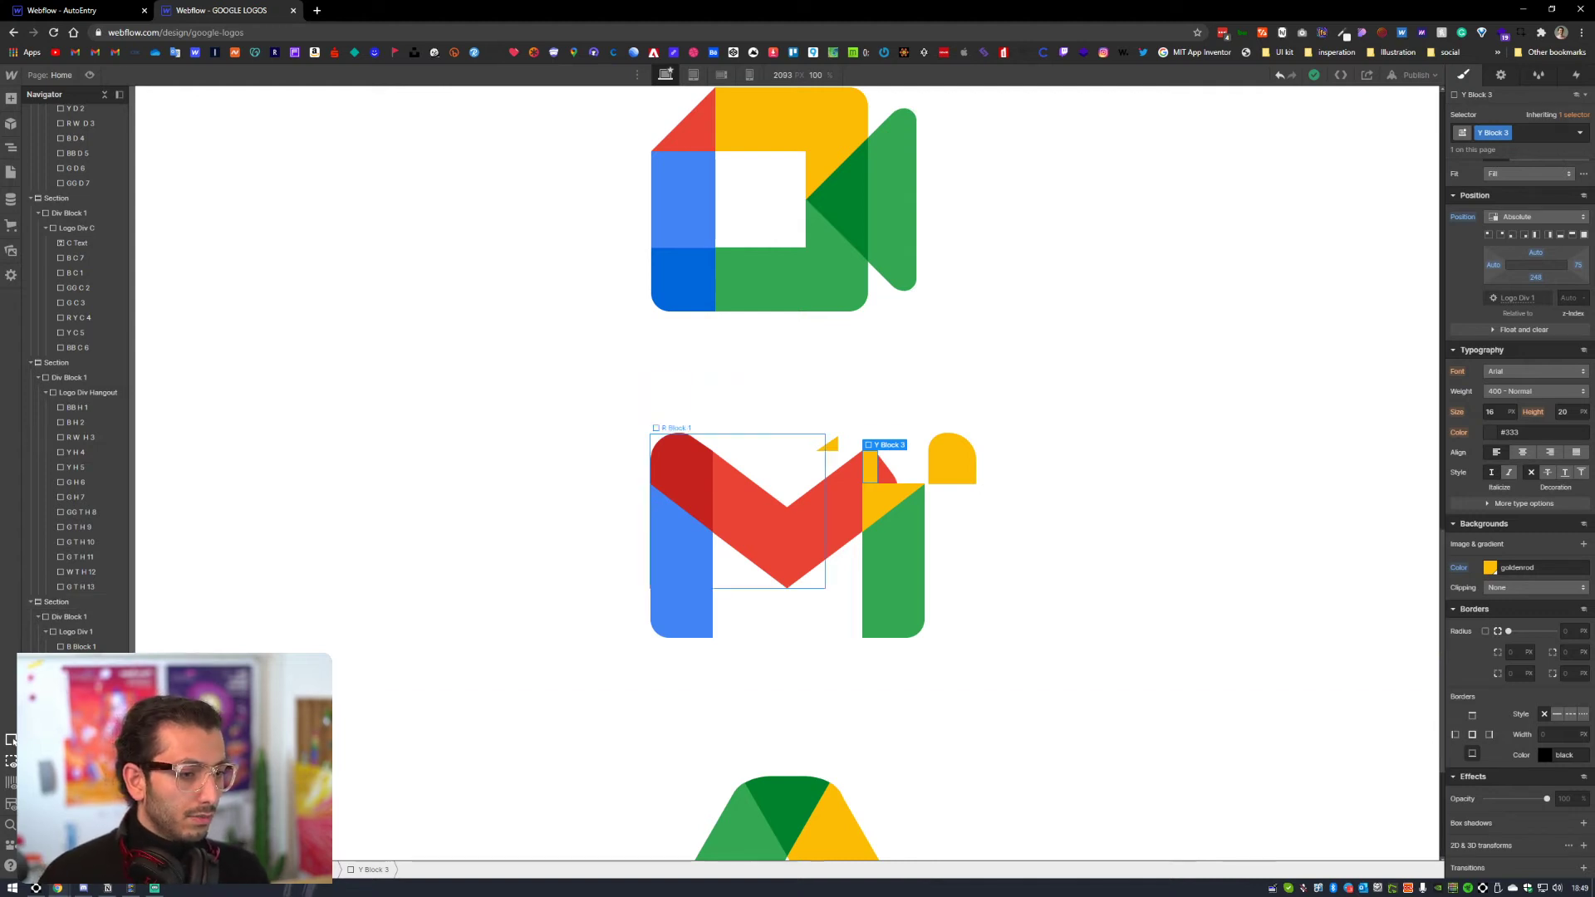
{"action": "left_click", "coordinate": [679, 457]}
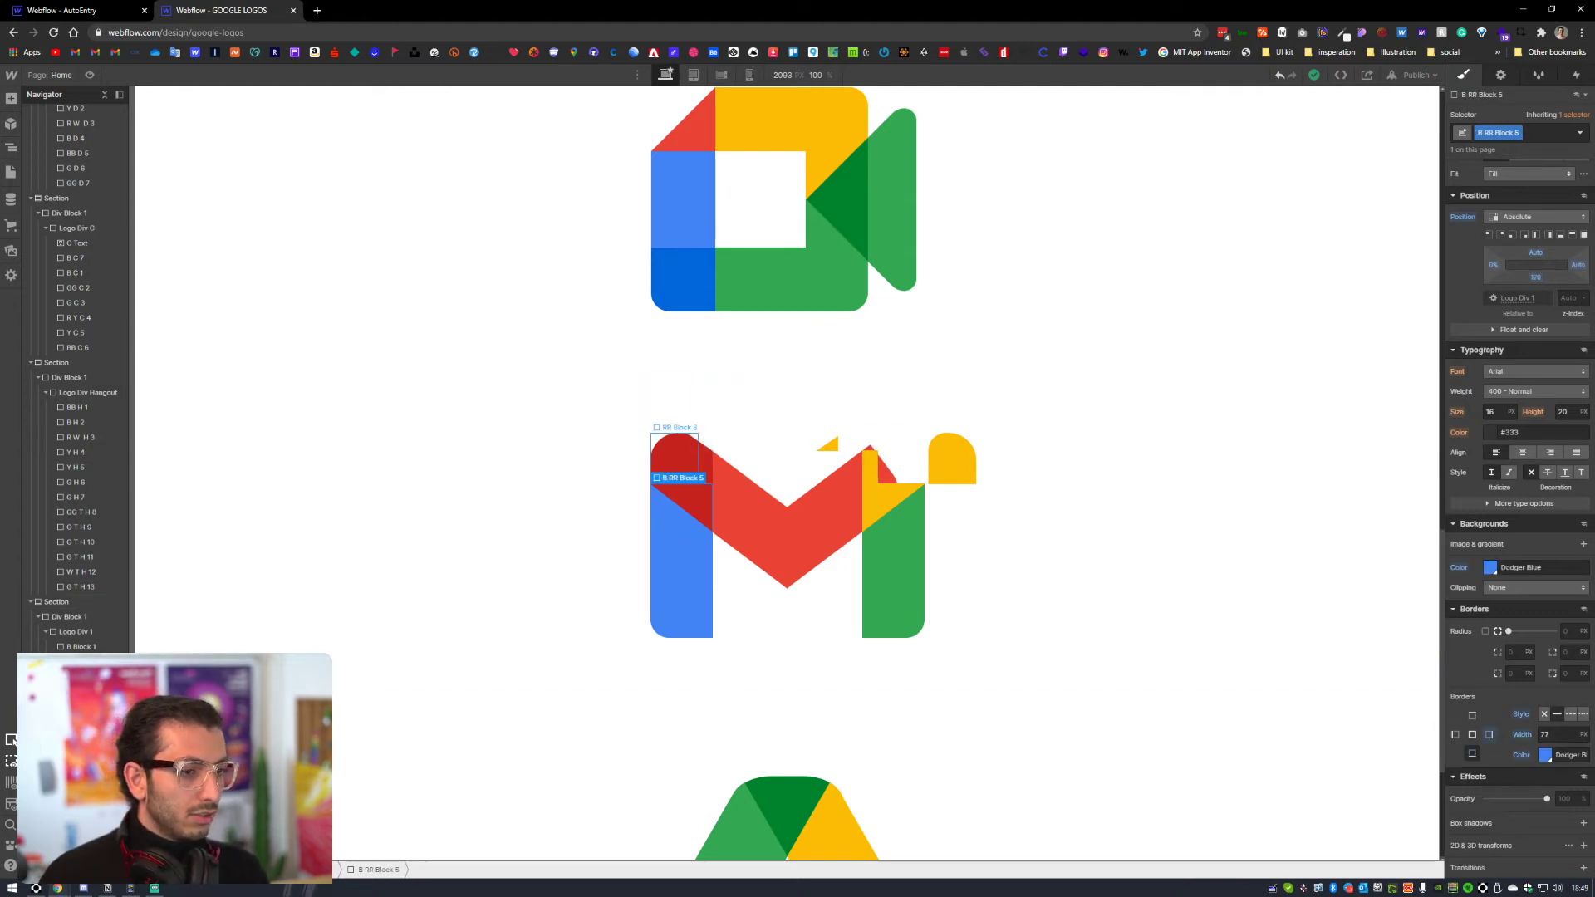
{"action": "left_click", "coordinate": [706, 465]}
{"action": "left_click", "coordinate": [831, 515]}
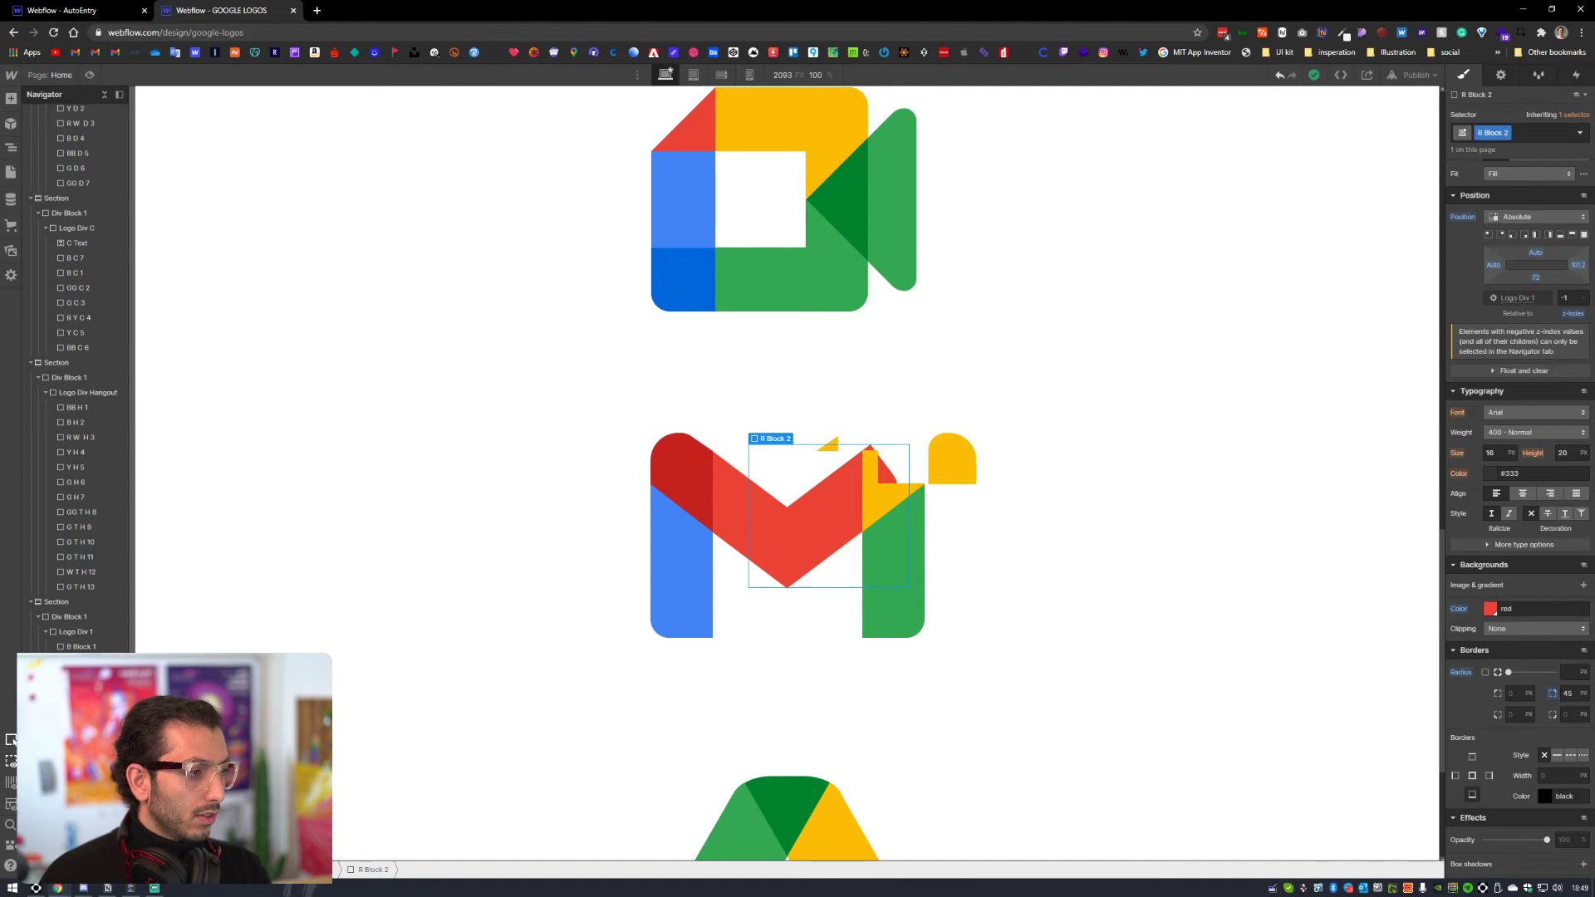
{"action": "scroll", "coordinate": [1549, 674], "scroll_direction": "down", "scroll_amount": 2}
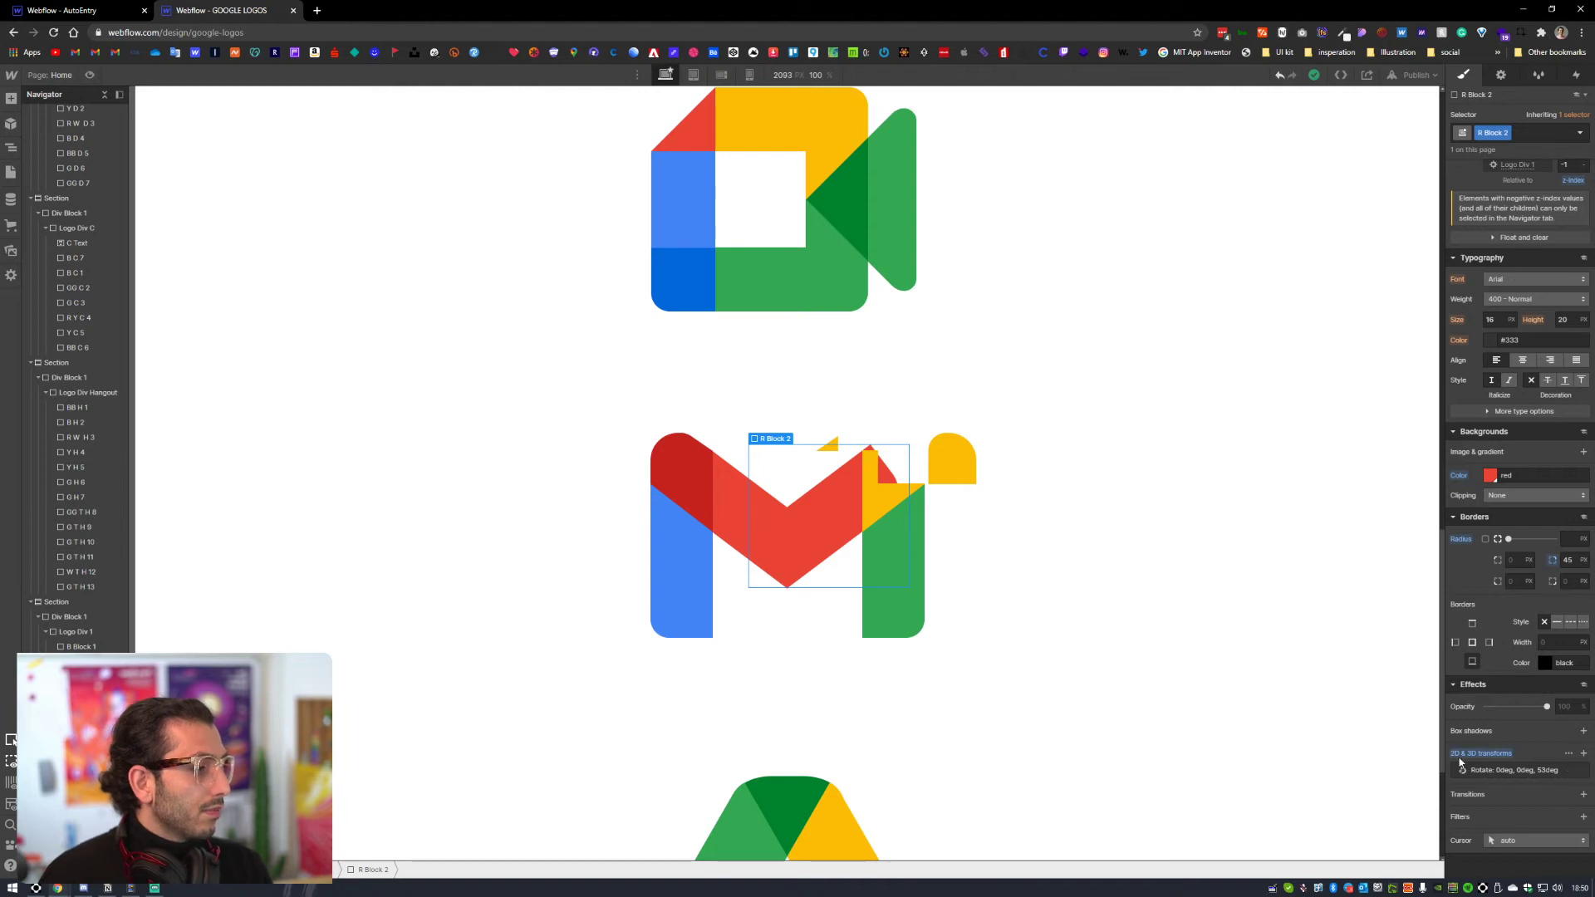
{"action": "left_click", "coordinate": [1495, 770]}
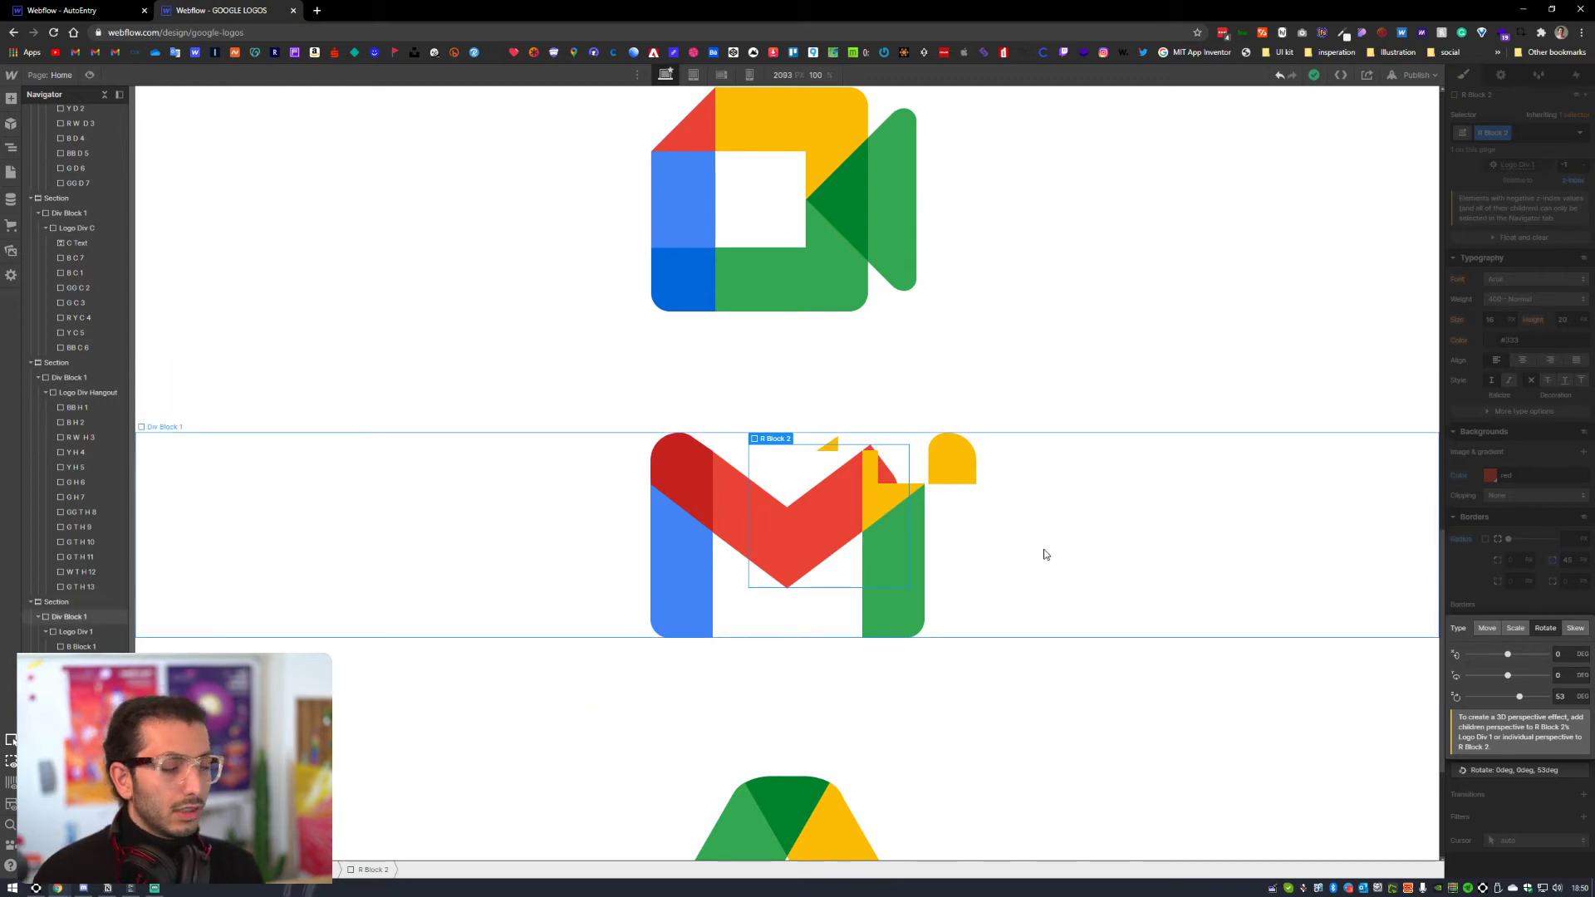
{"action": "left_click", "coordinate": [1197, 613]}
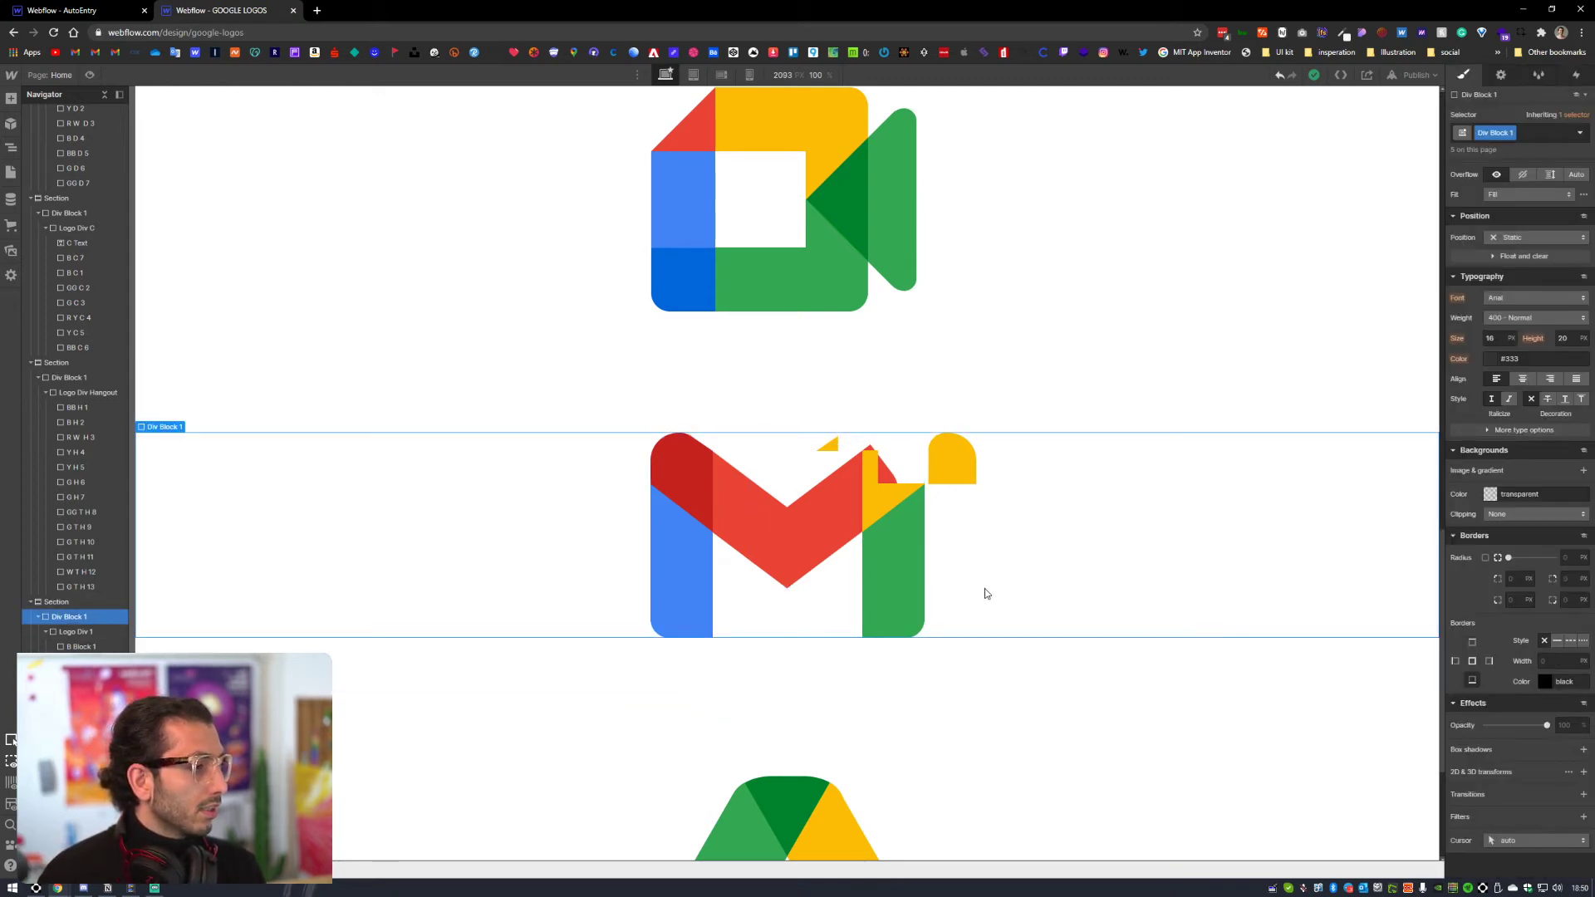
{"action": "left_click", "coordinate": [1281, 73]}
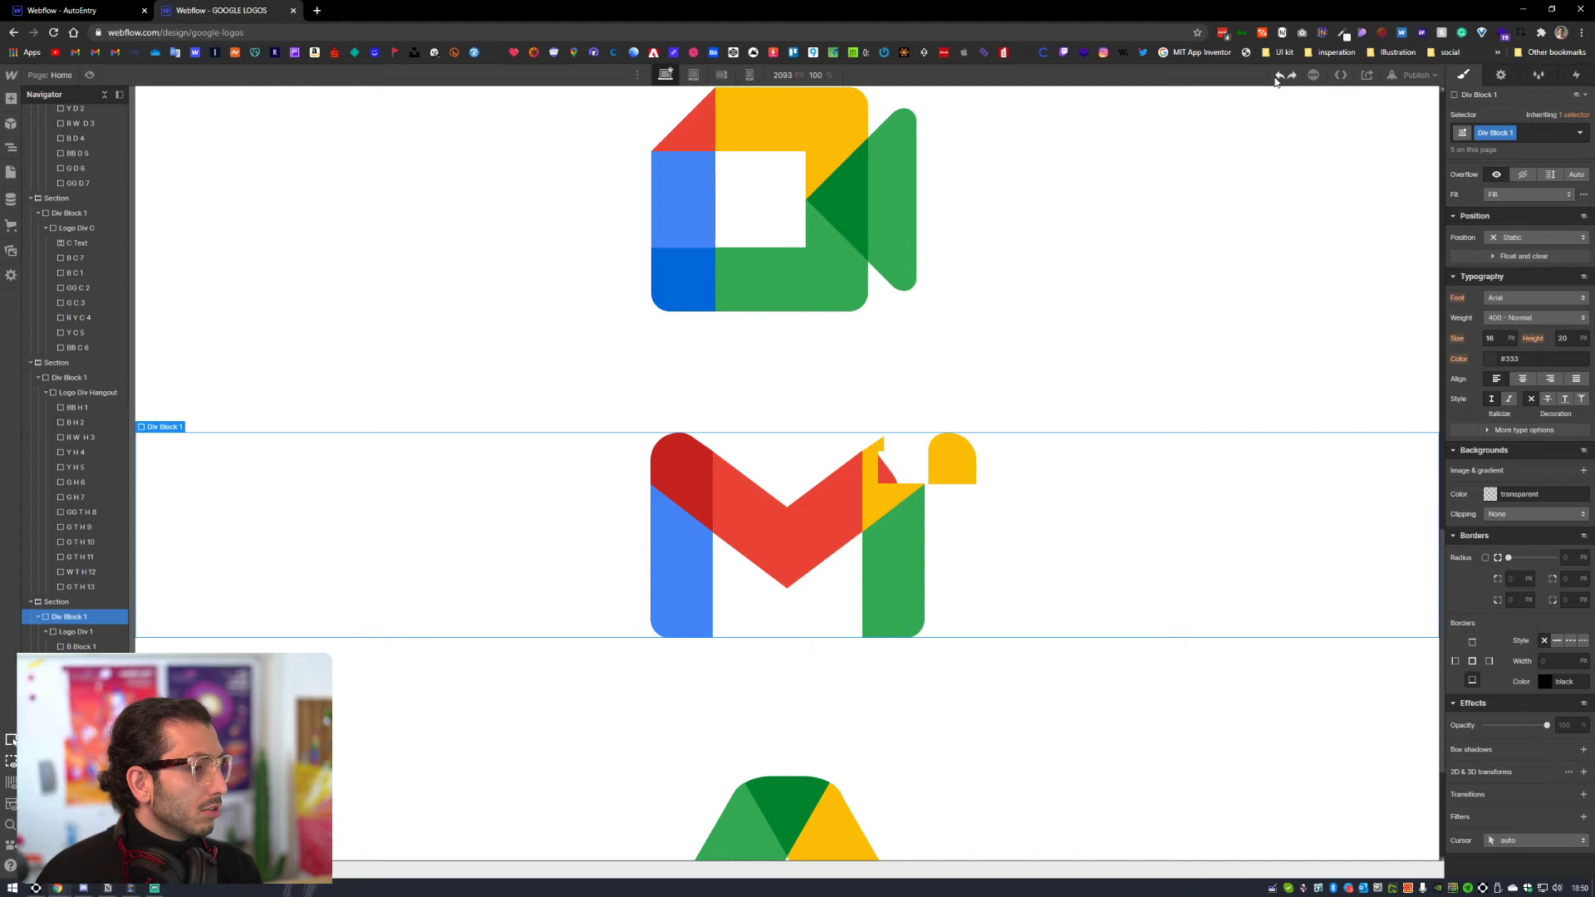
{"action": "scroll", "coordinate": [997, 573], "scroll_direction": "down", "scroll_amount": 3}
{"action": "left_click", "coordinate": [1084, 587]}
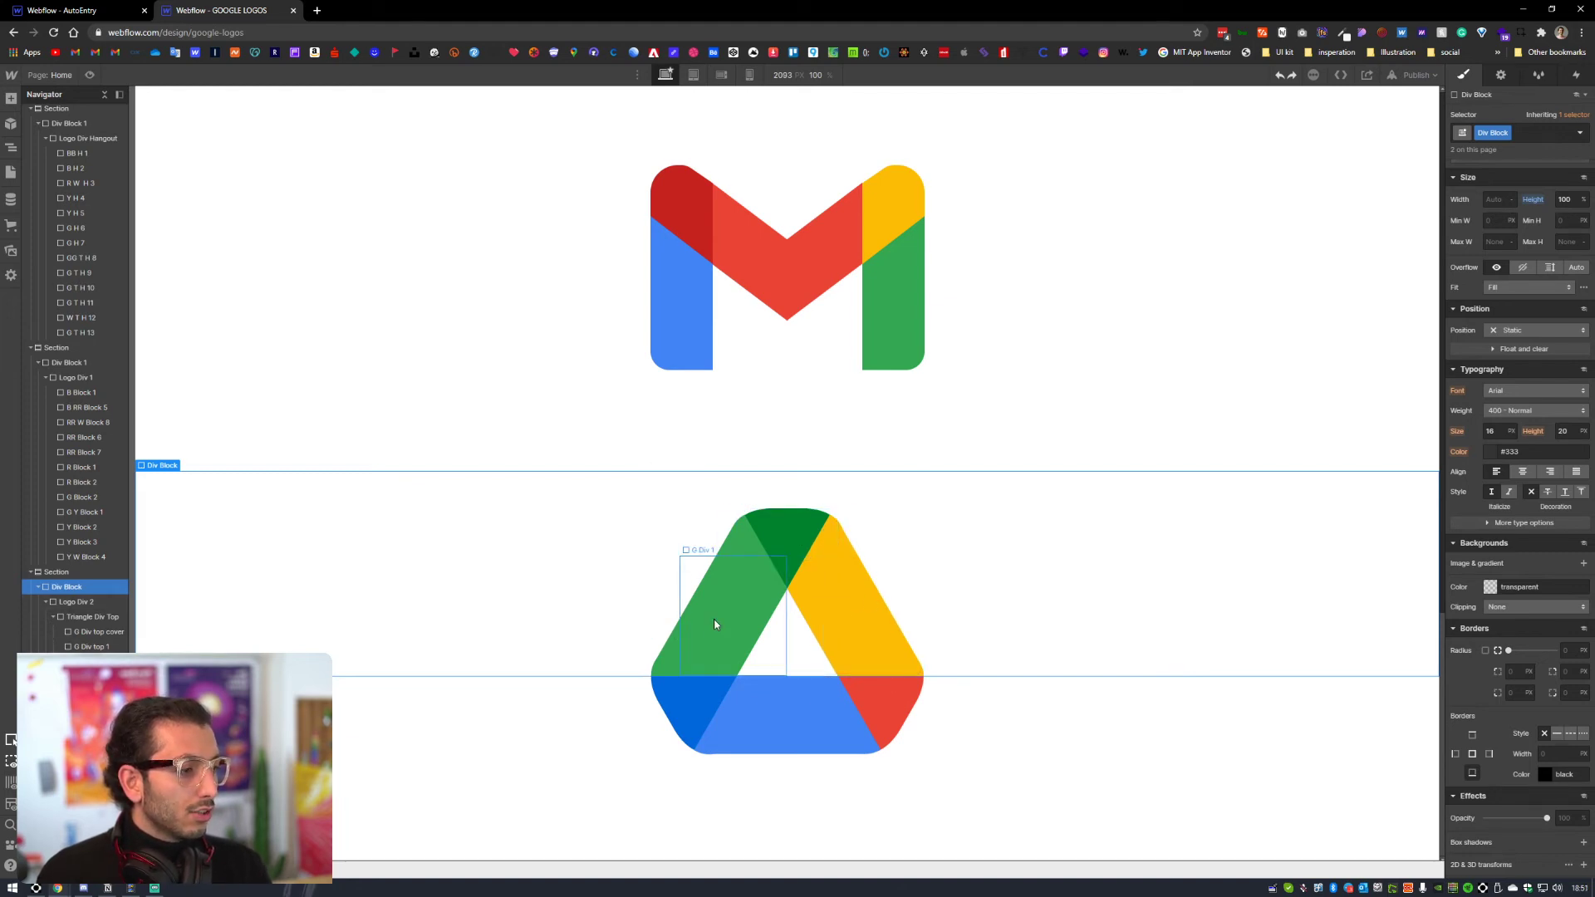
{"action": "left_click", "coordinate": [759, 551]}
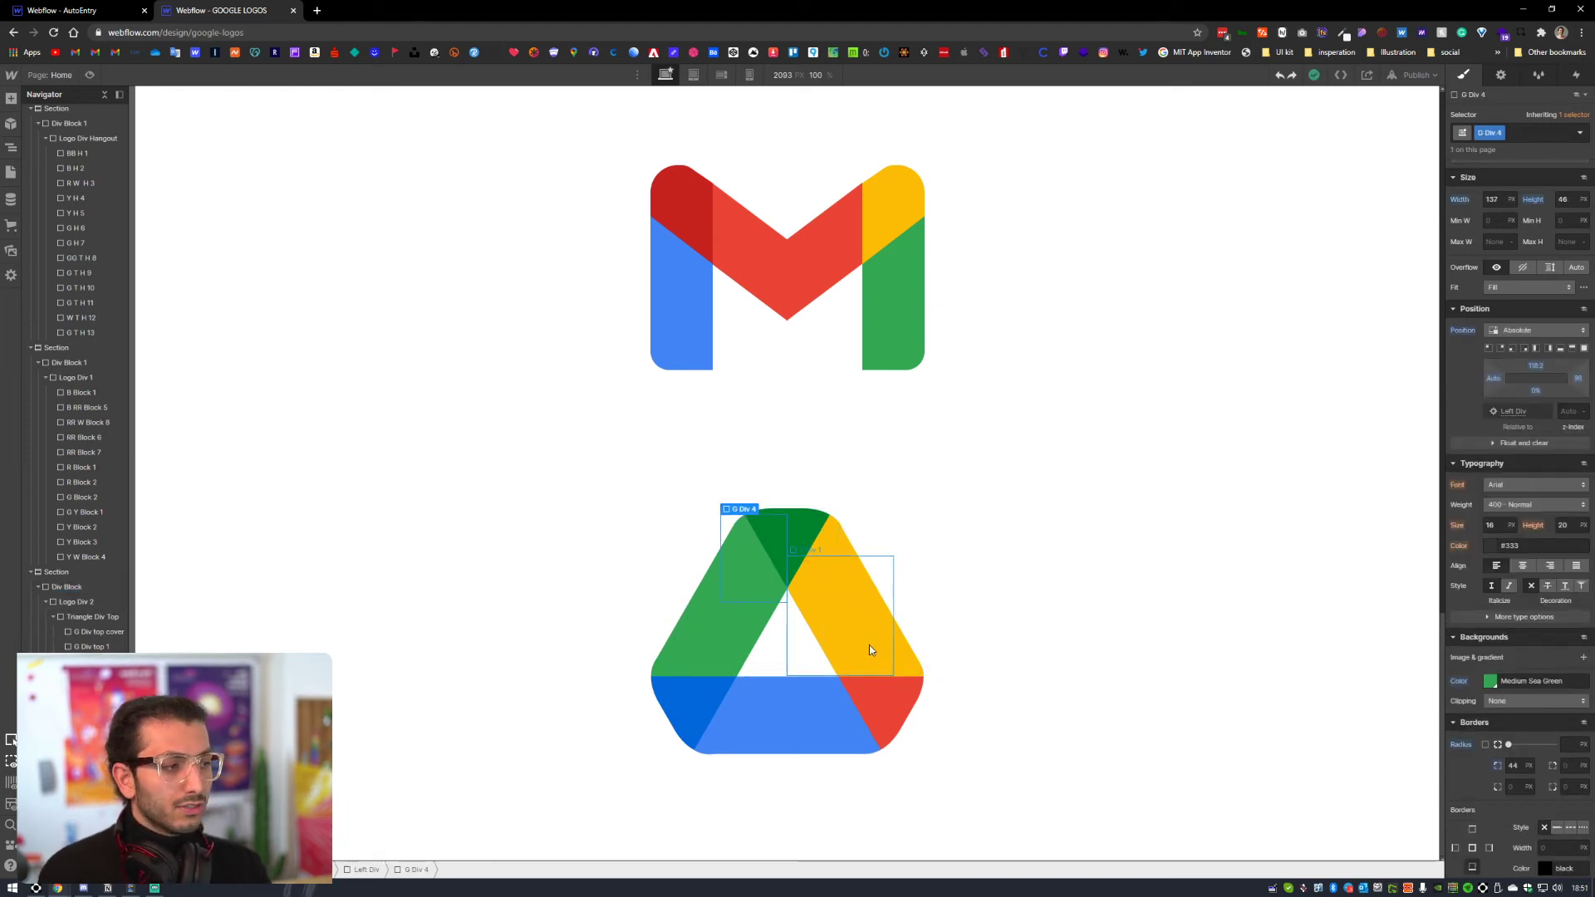
{"action": "left_click", "coordinate": [762, 528]}
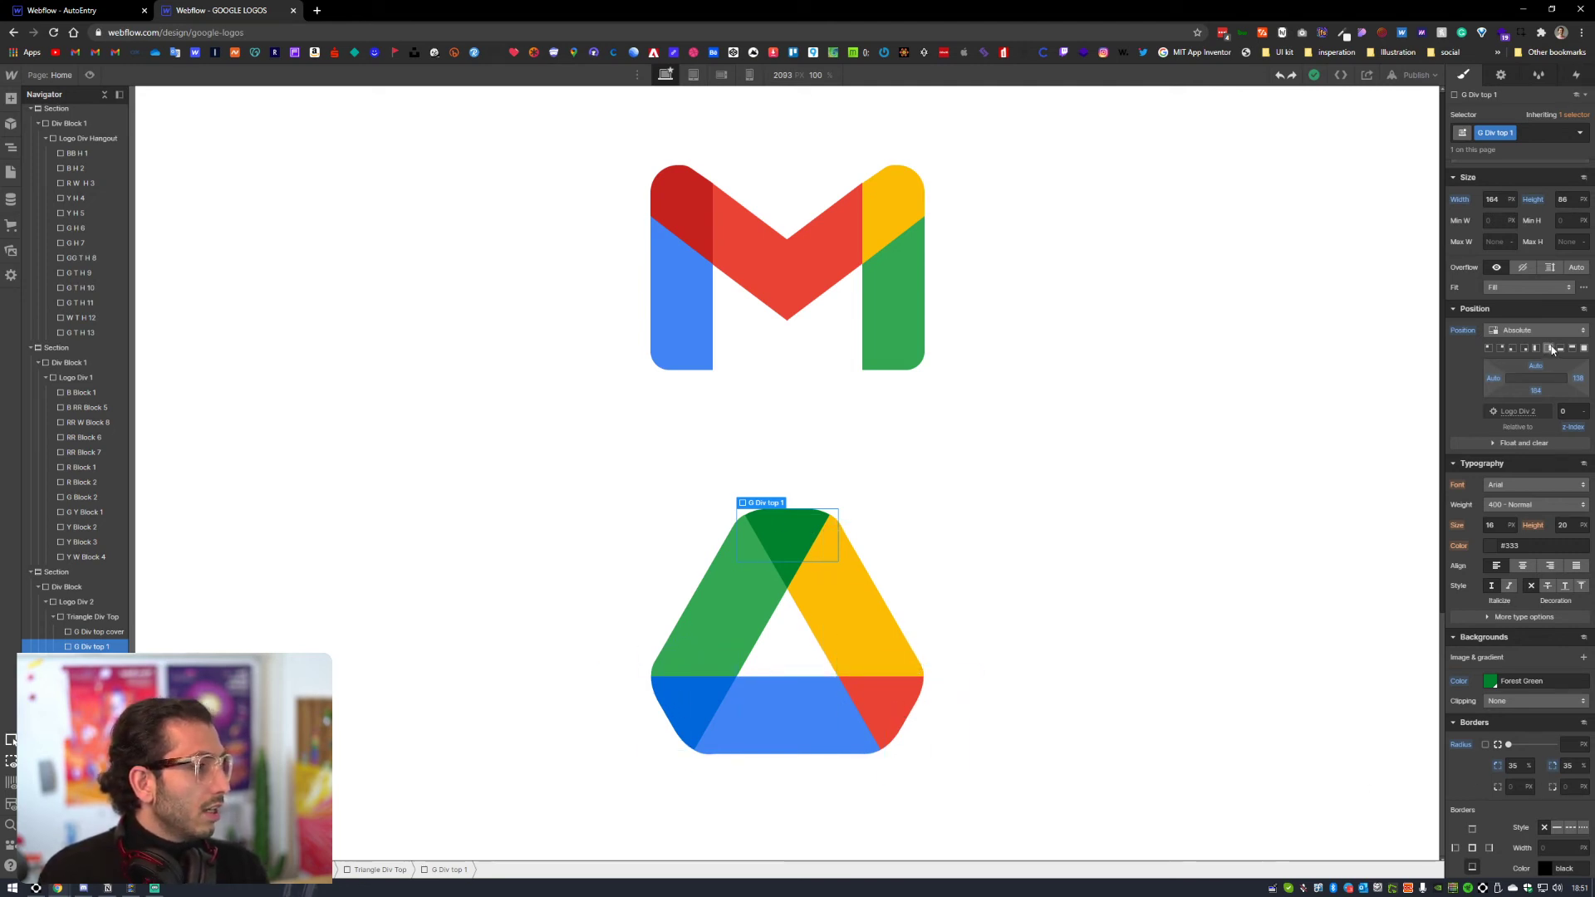
{"action": "left_click_drag", "start_coordinate": [1542, 390], "coordinate": [1529, 311]}
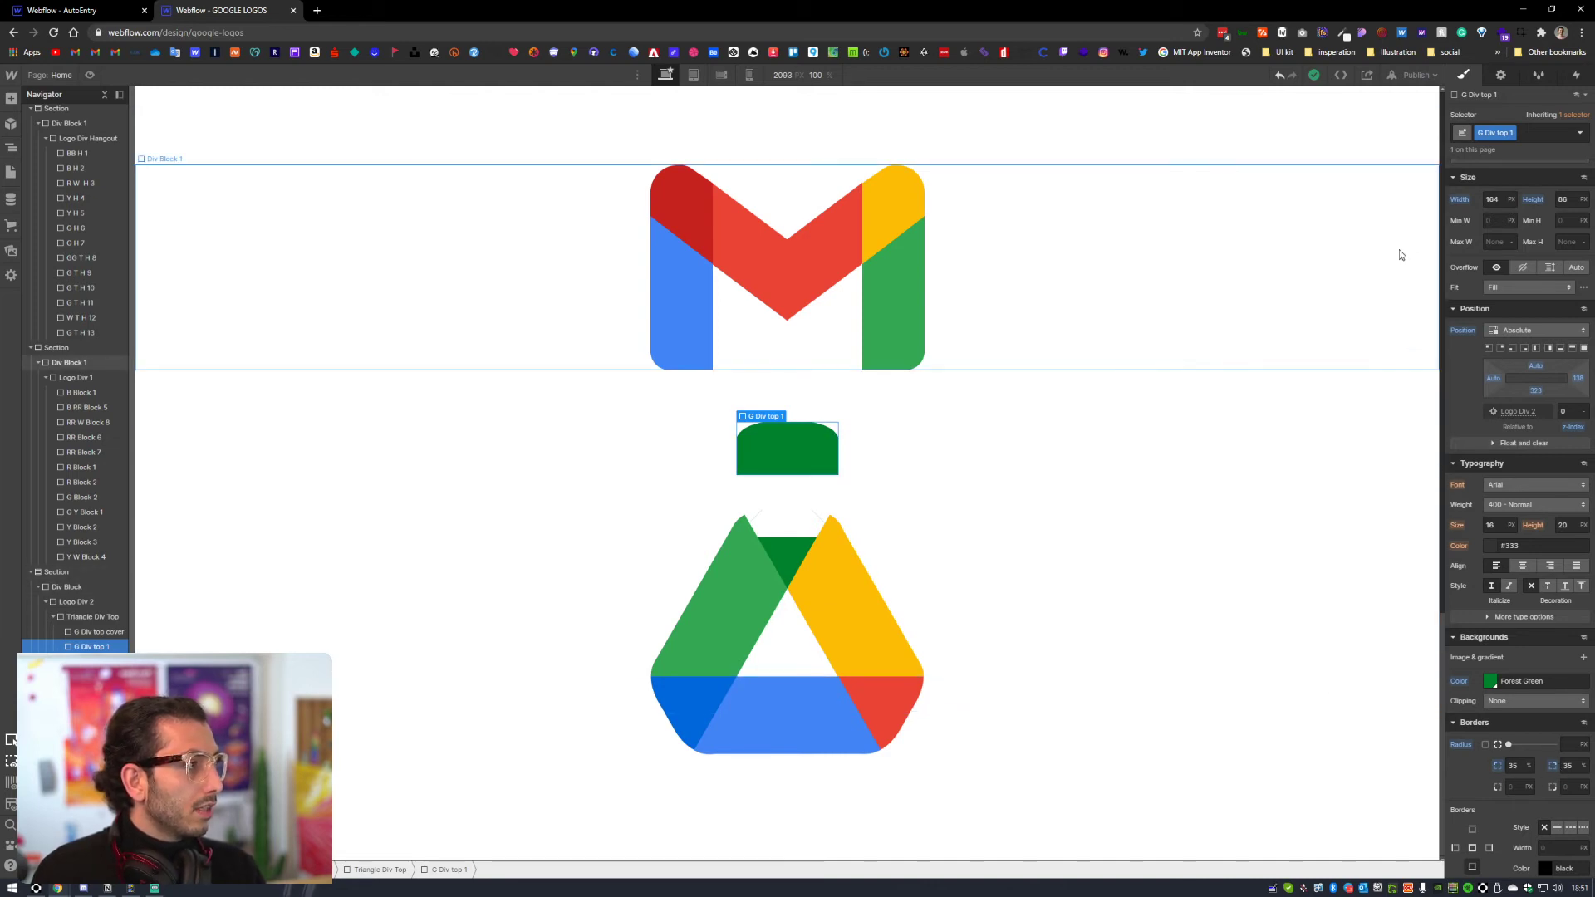
{"action": "left_click", "coordinate": [837, 536]}
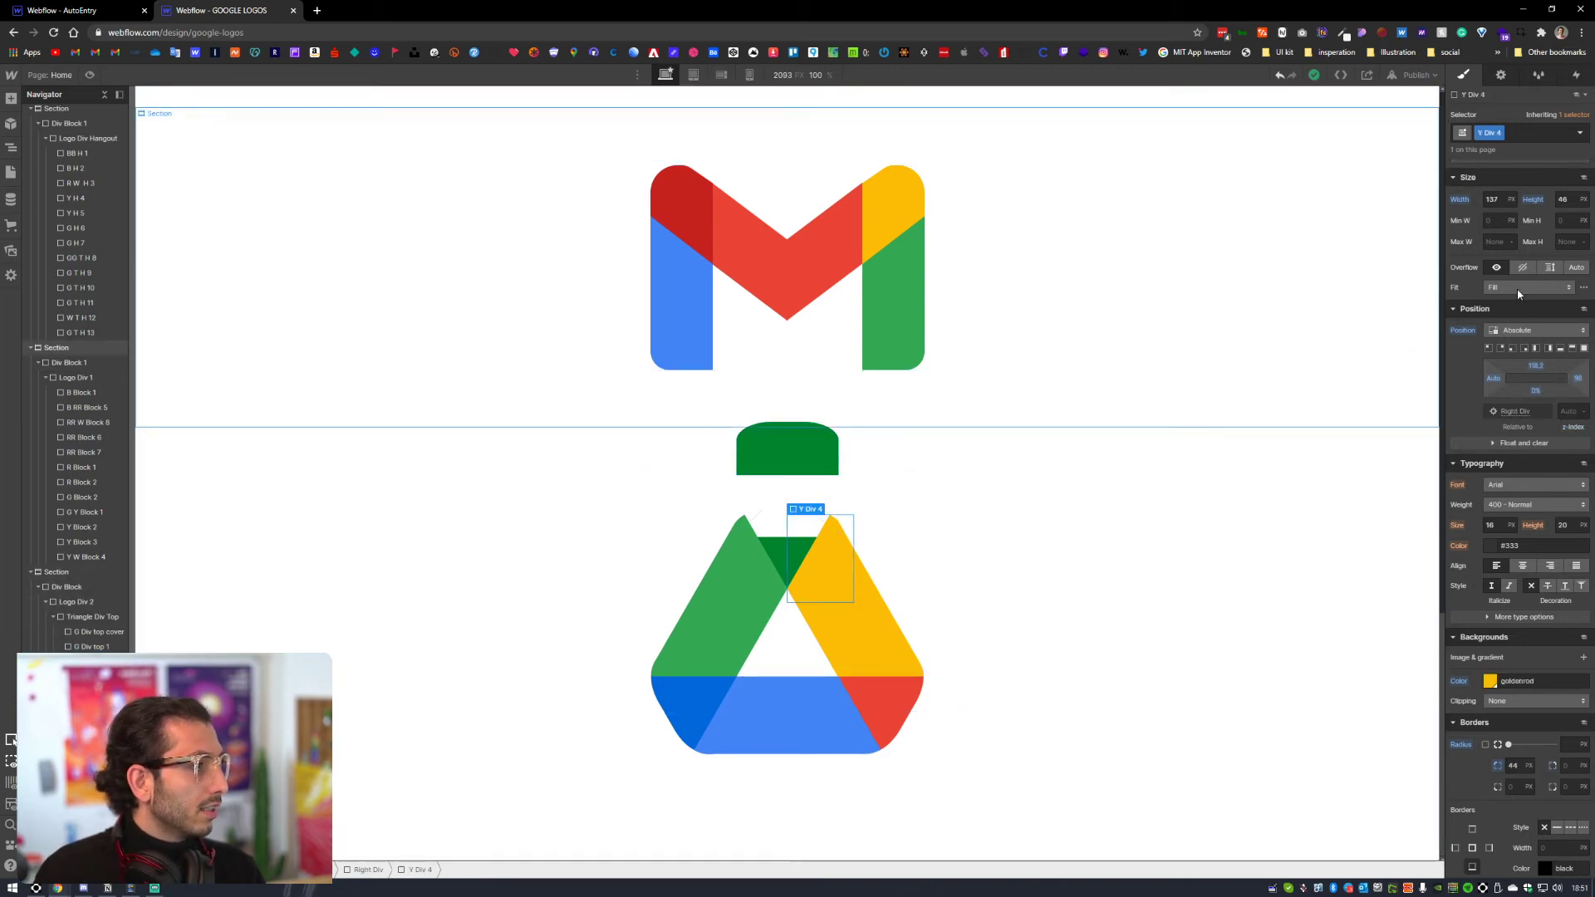
{"action": "left_click_drag", "start_coordinate": [1577, 383], "coordinate": [1371, 374]}
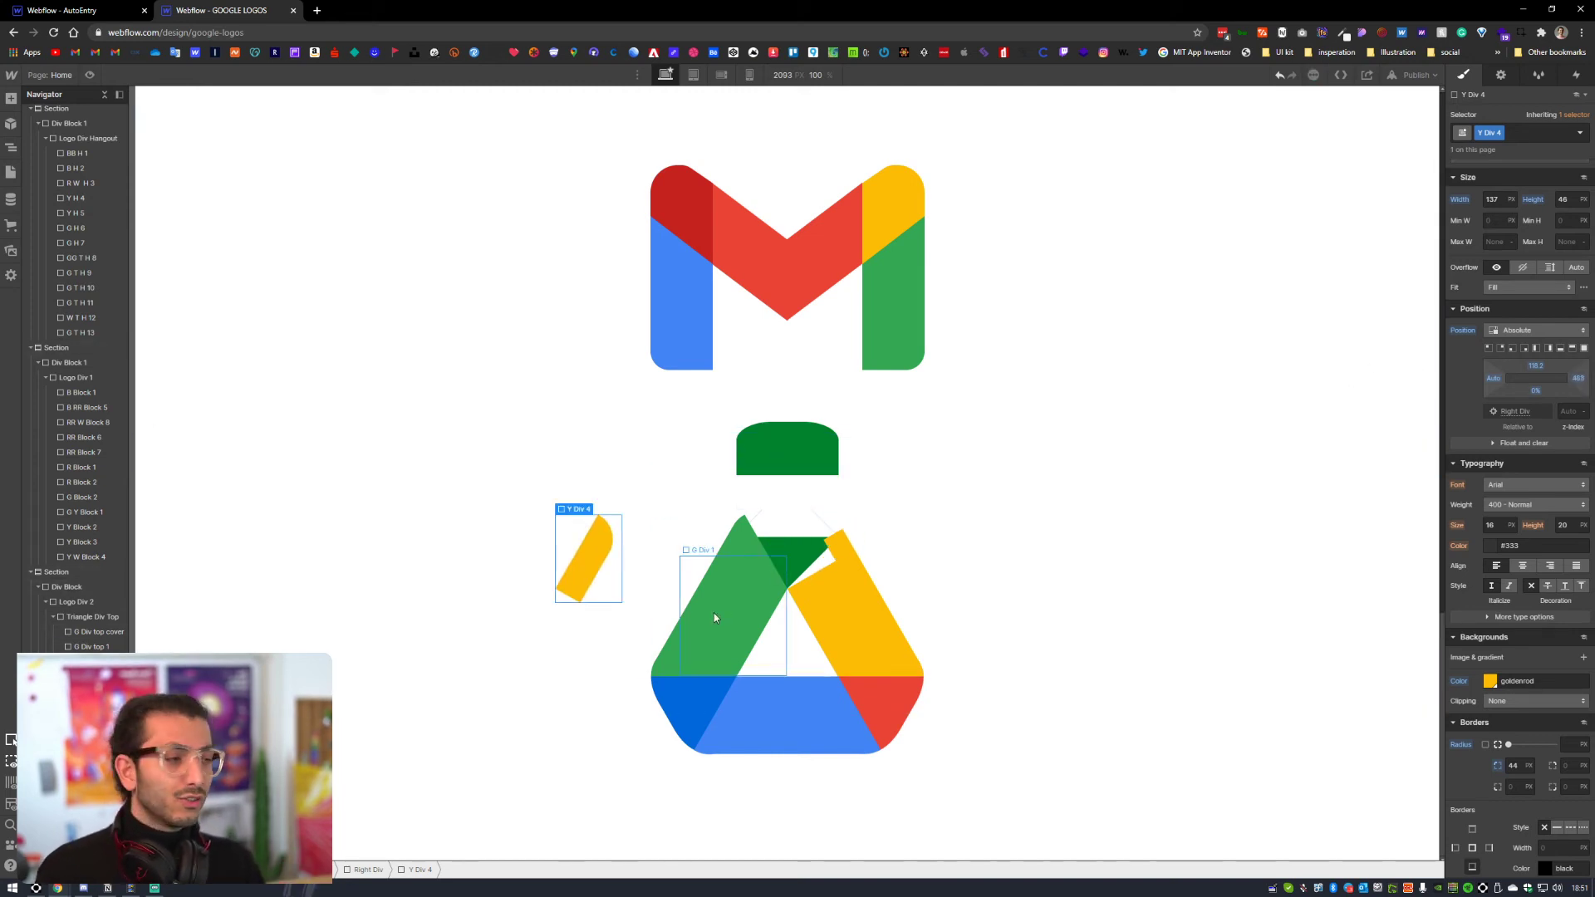
{"action": "left_click", "coordinate": [1280, 75]}
{"action": "left_click", "coordinate": [1280, 75]}
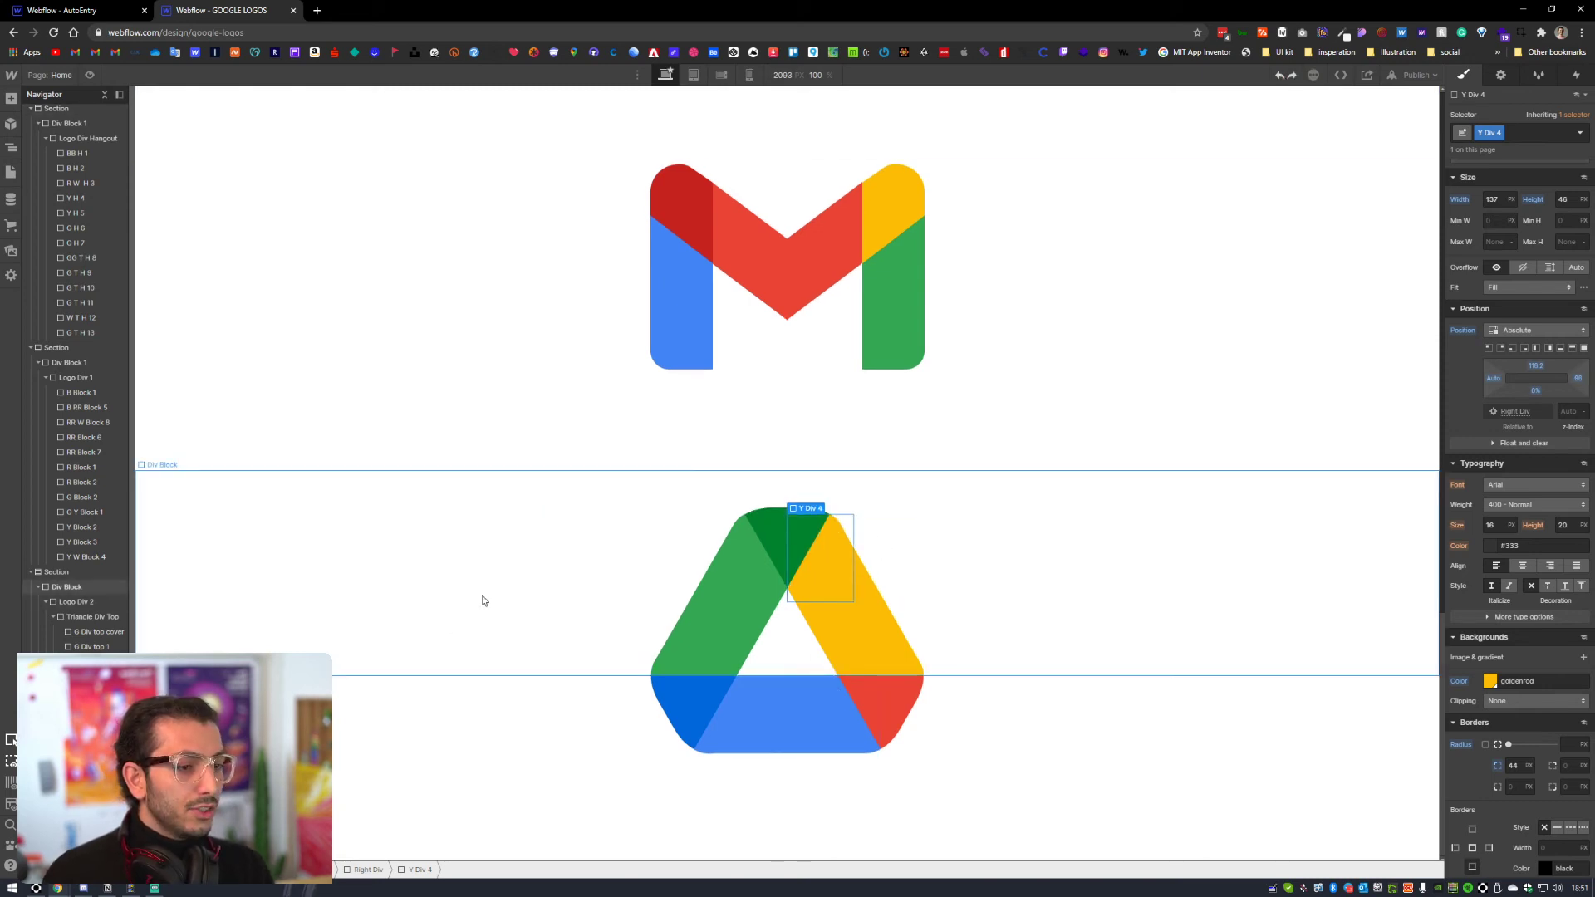
Step: Collapse the Navigator and set the hidden Section's Display to Block
{"action": "left_click", "coordinate": [105, 93]}
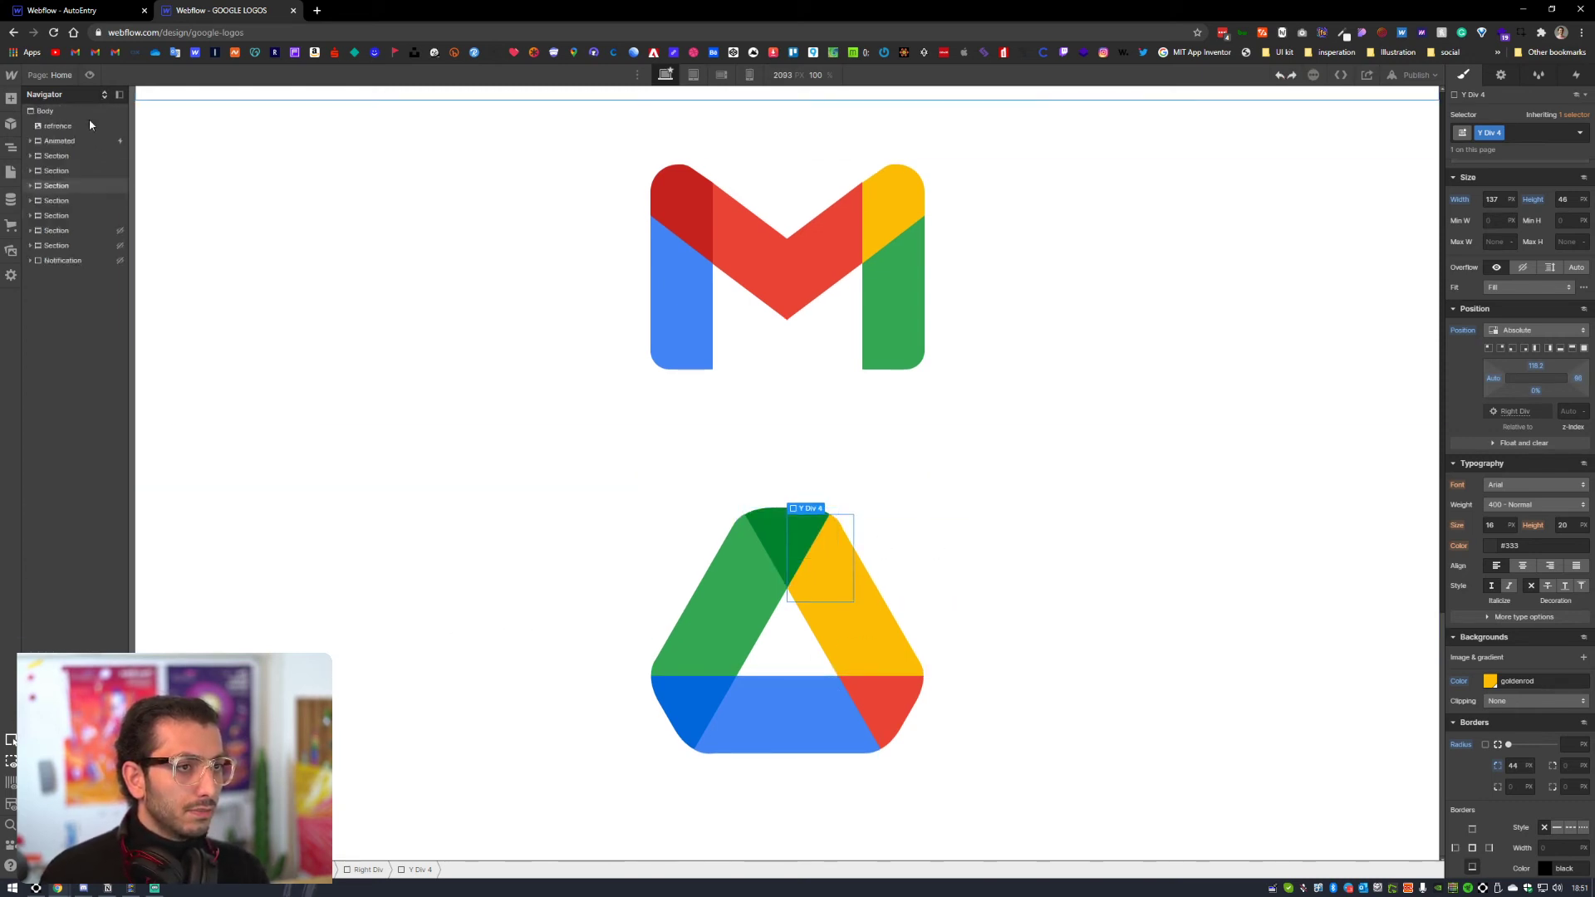
{"action": "left_click", "coordinate": [91, 229]}
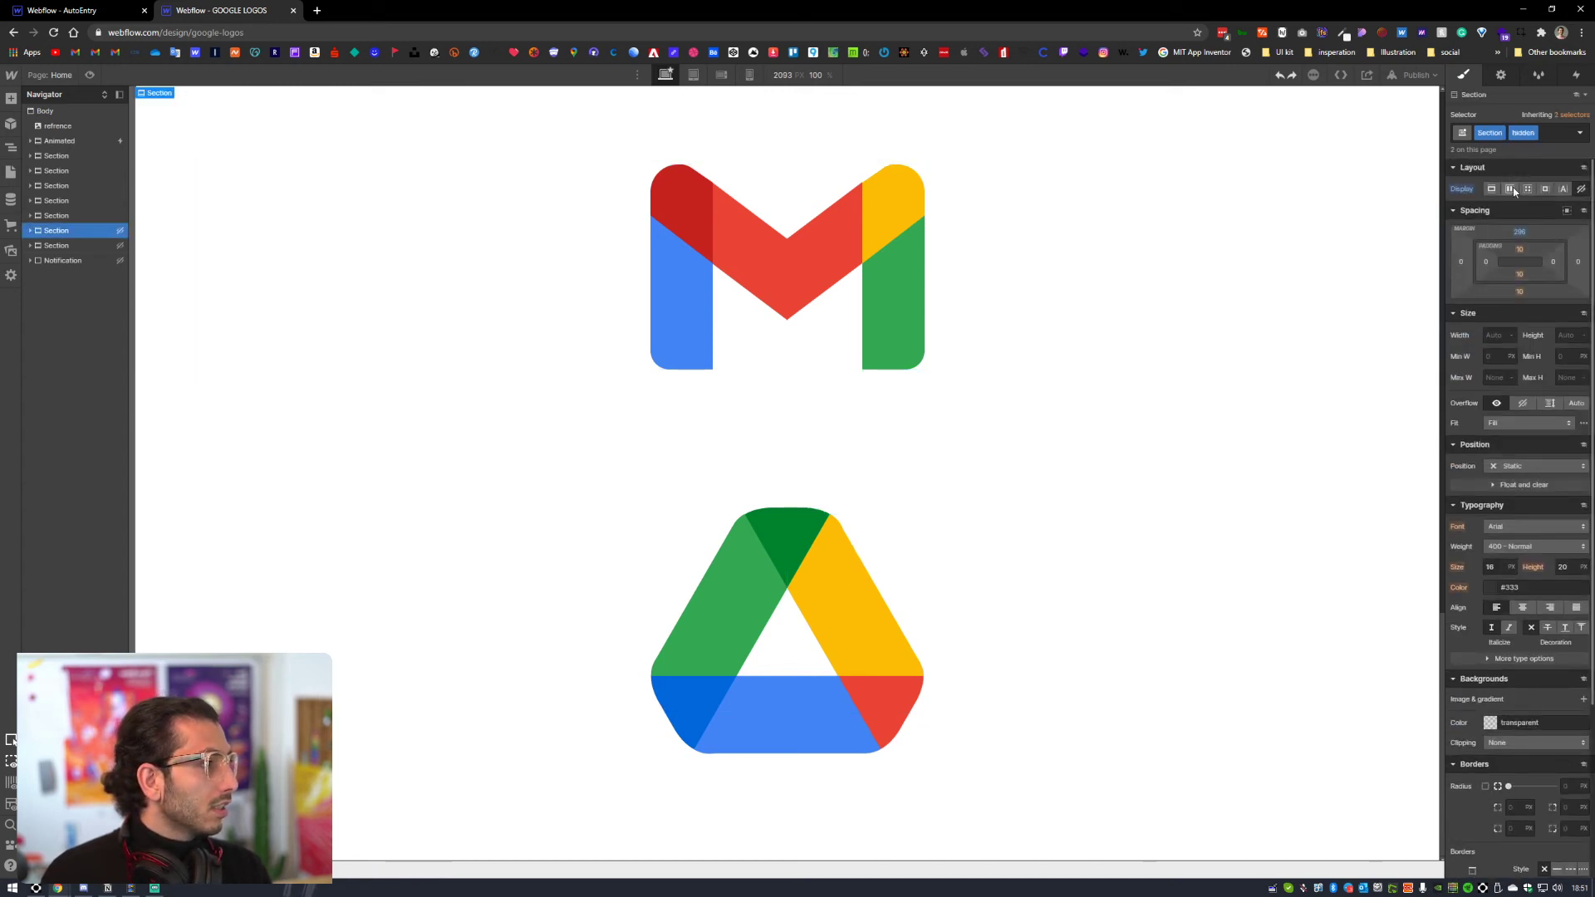
{"action": "left_click", "coordinate": [1491, 188]}
{"action": "scroll", "coordinate": [586, 467], "scroll_direction": "down", "scroll_amount": 10}
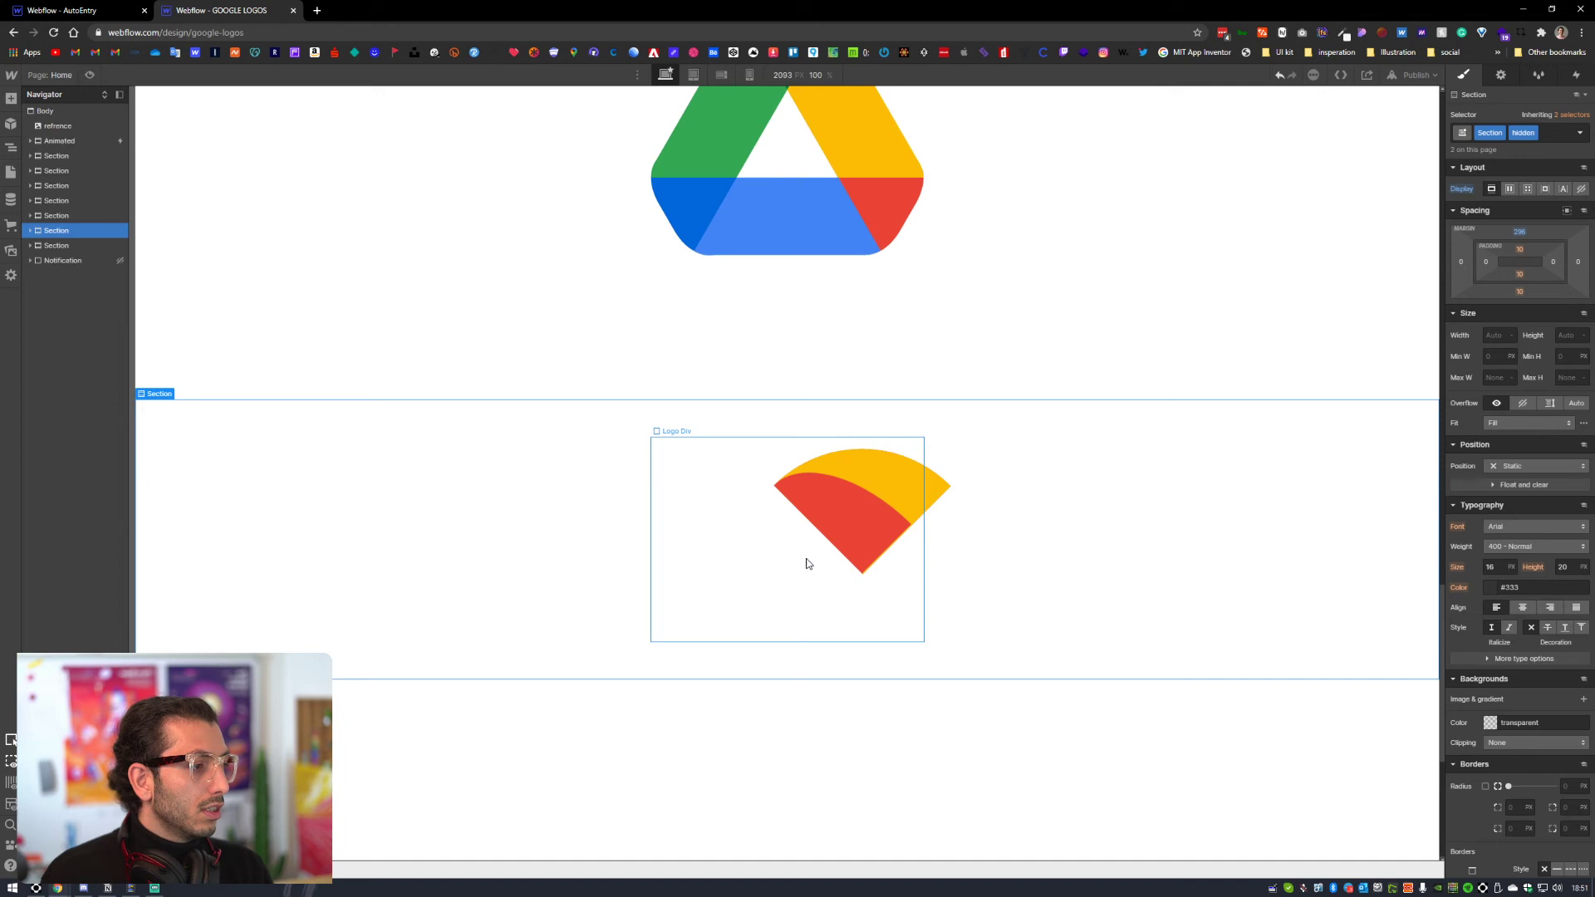
{"action": "scroll", "coordinate": [711, 522], "scroll_direction": "up", "scroll_amount": 4}
Step: Select the fan-shaped TEST div and bring up its bottom border settings
{"action": "left_click", "coordinate": [867, 472]}
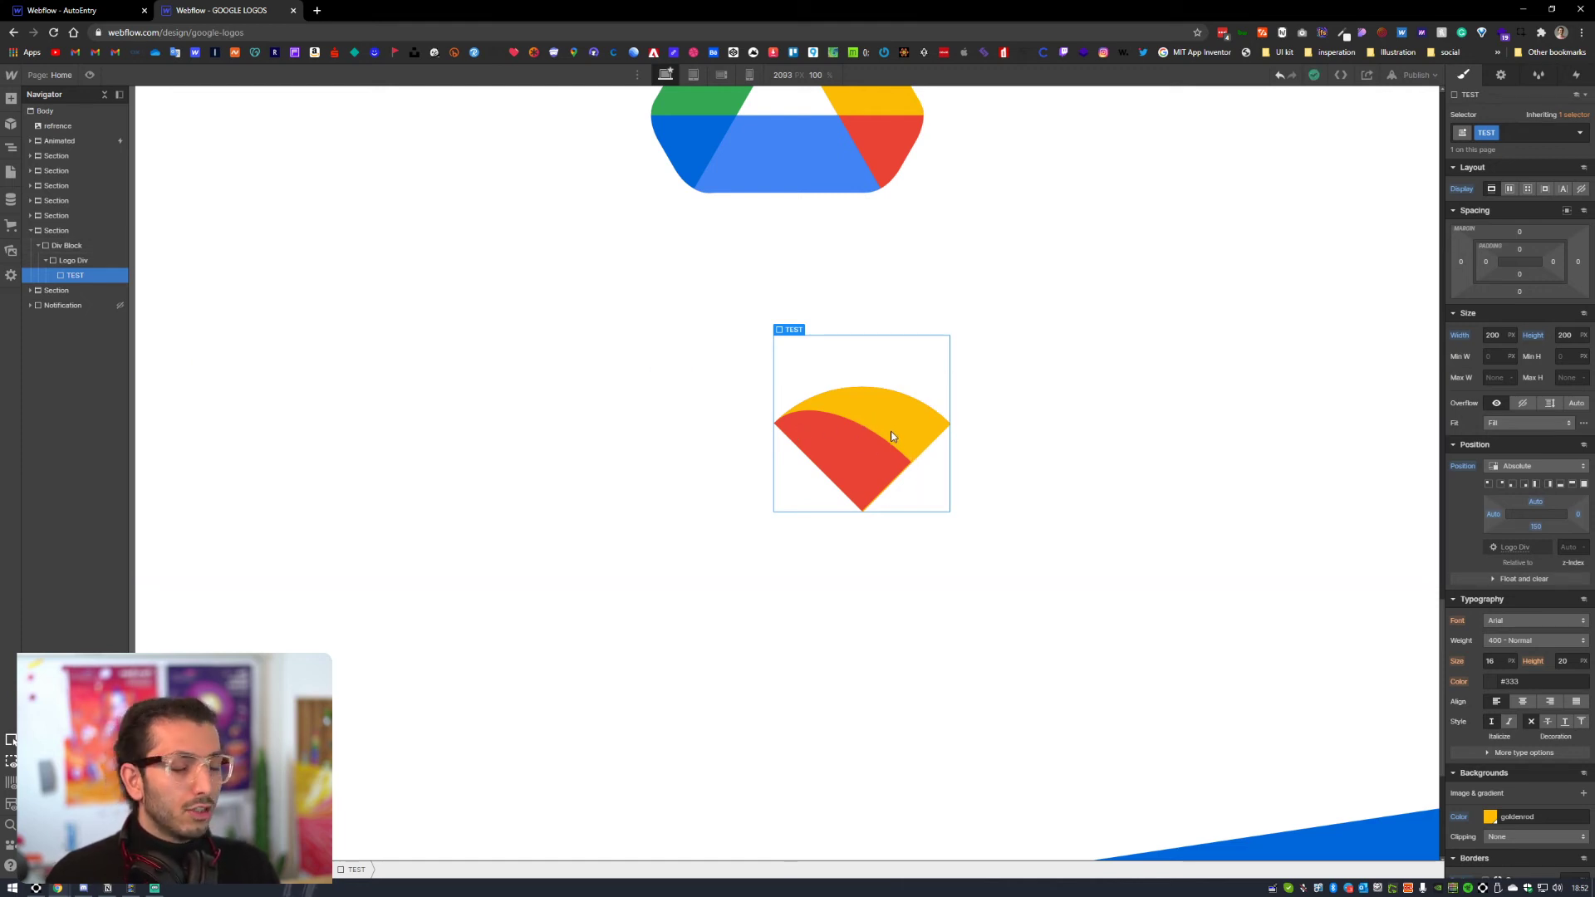
{"action": "scroll", "coordinate": [880, 453], "scroll_direction": "down", "scroll_amount": 3}
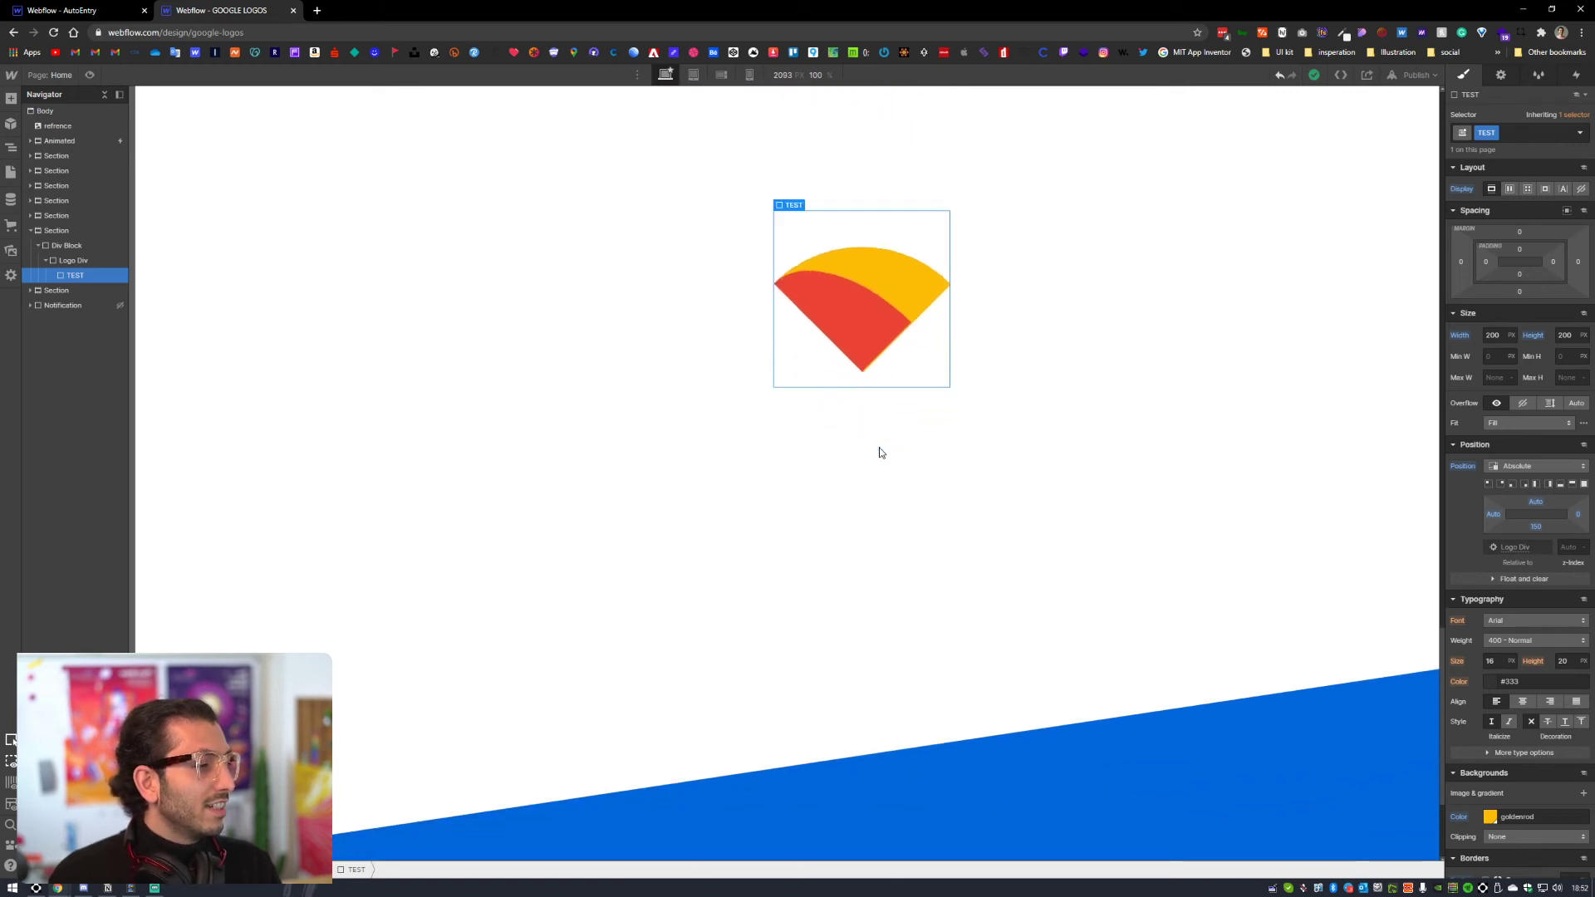
{"action": "scroll", "coordinate": [880, 373], "scroll_direction": "up", "scroll_amount": 2}
{"action": "scroll", "coordinate": [1495, 680], "scroll_direction": "down", "scroll_amount": 3}
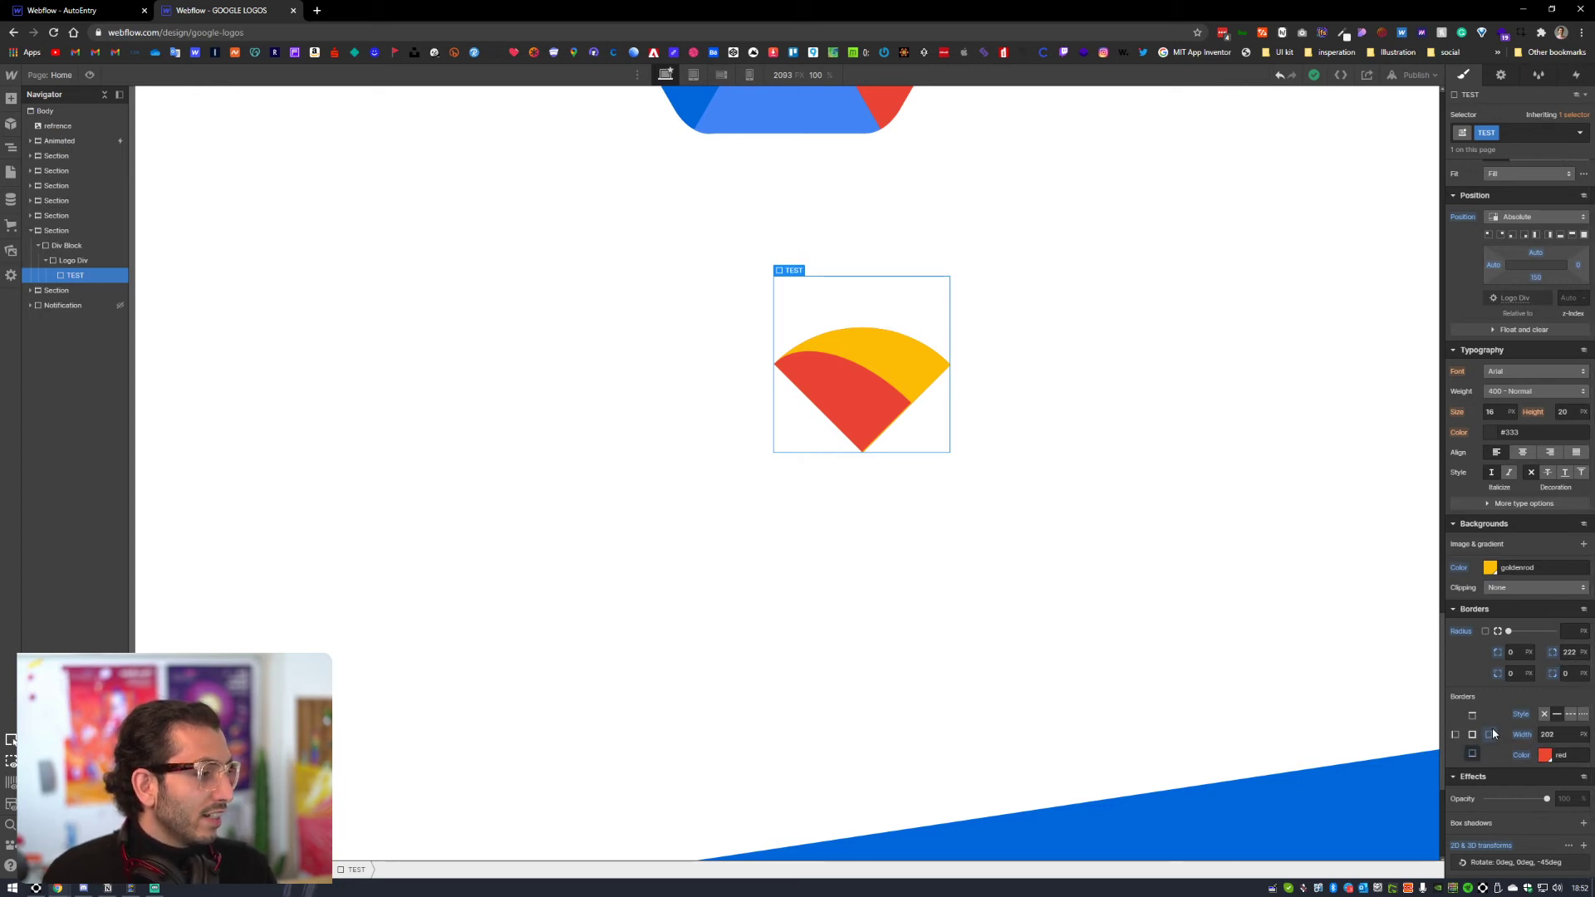
{"action": "left_click", "coordinate": [1472, 754]}
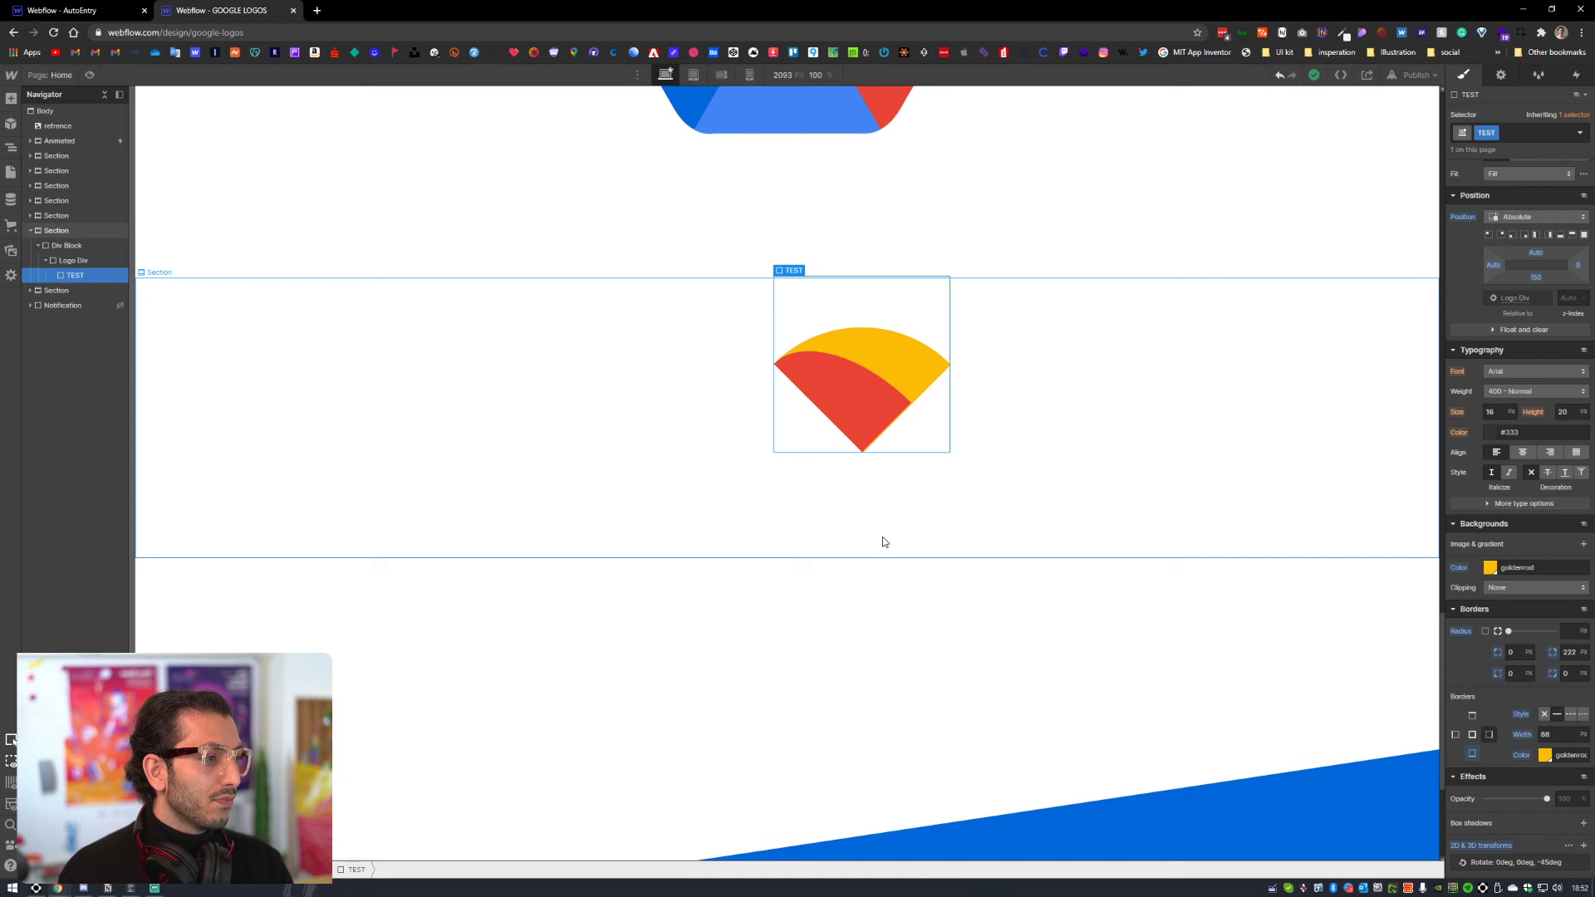
{"action": "scroll", "coordinate": [883, 531], "scroll_direction": "down", "scroll_amount": 2}
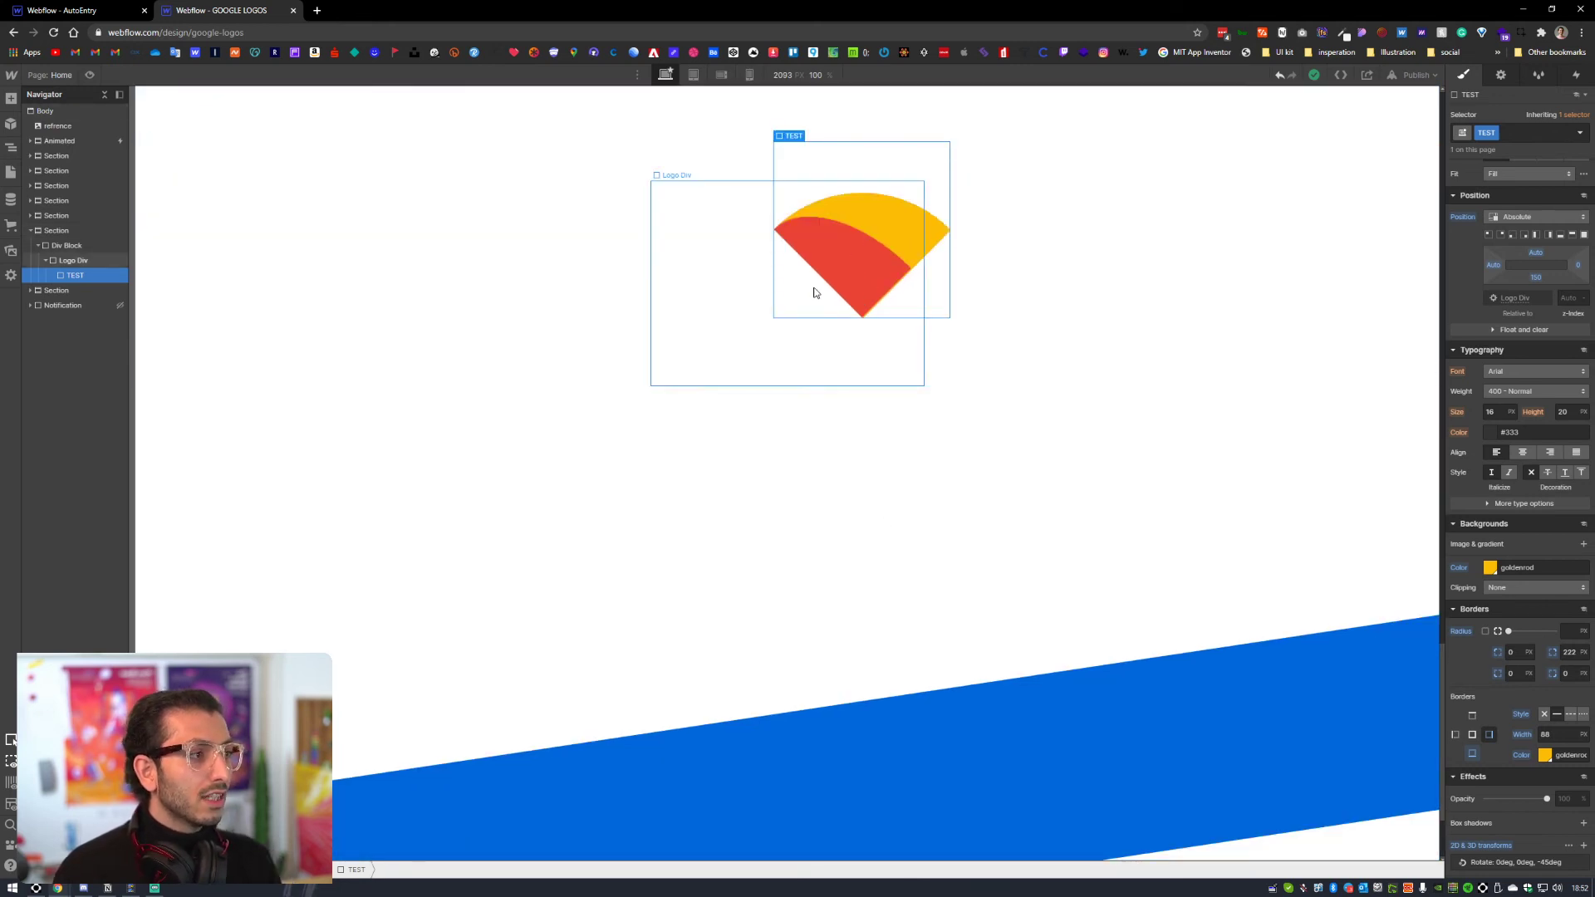
{"action": "scroll", "coordinate": [810, 316], "scroll_direction": "down", "scroll_amount": 2}
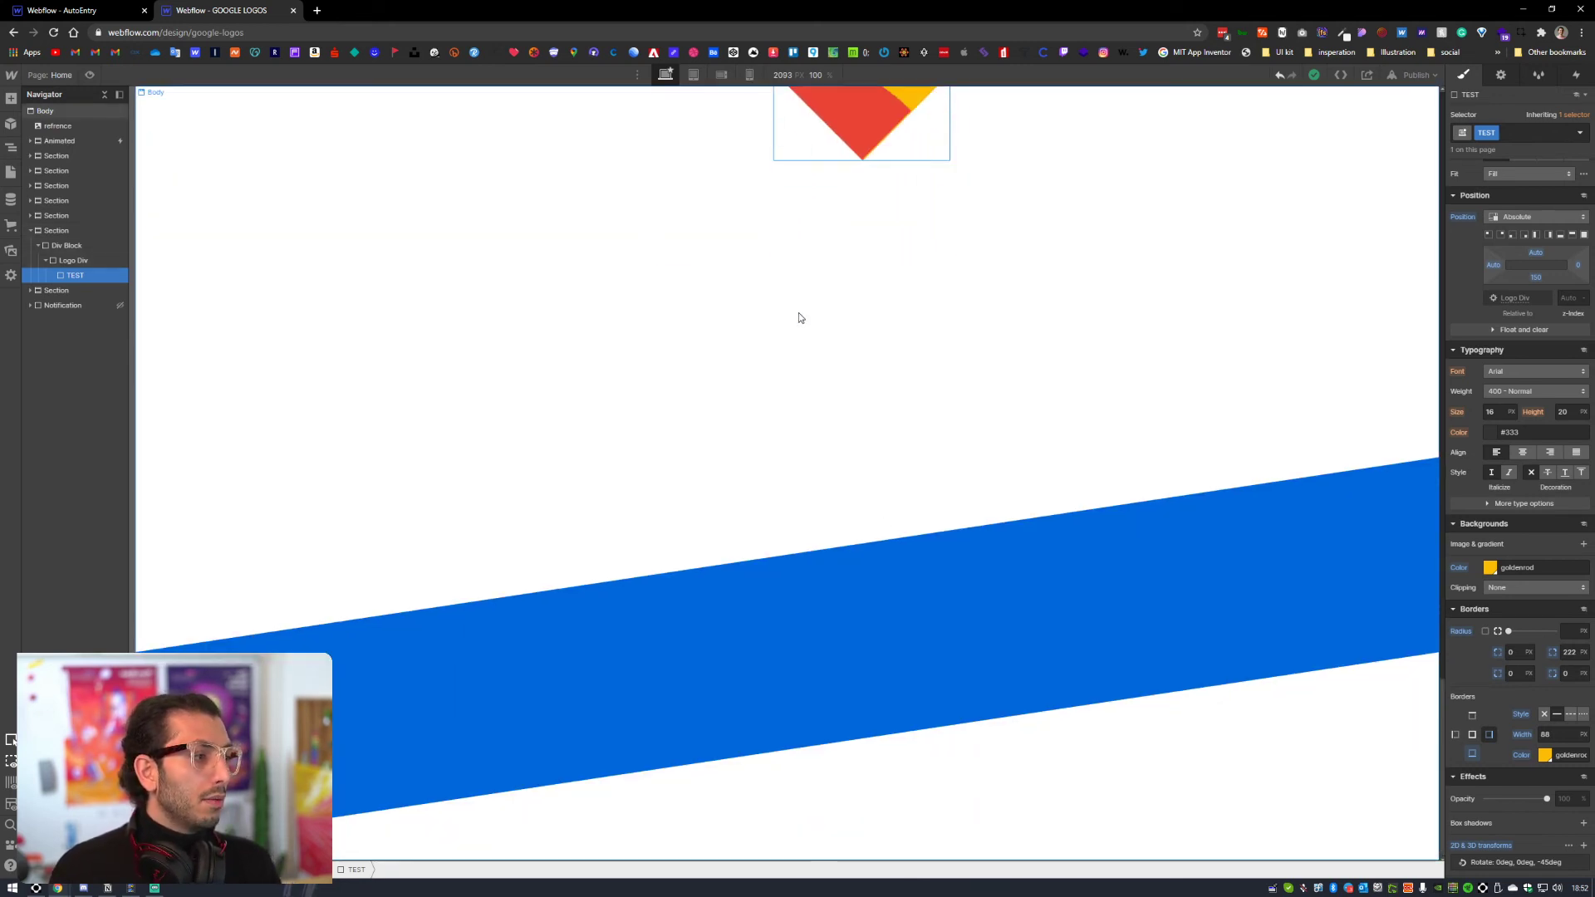
{"action": "left_click", "coordinate": [744, 495]}
{"action": "left_click", "coordinate": [1176, 777]}
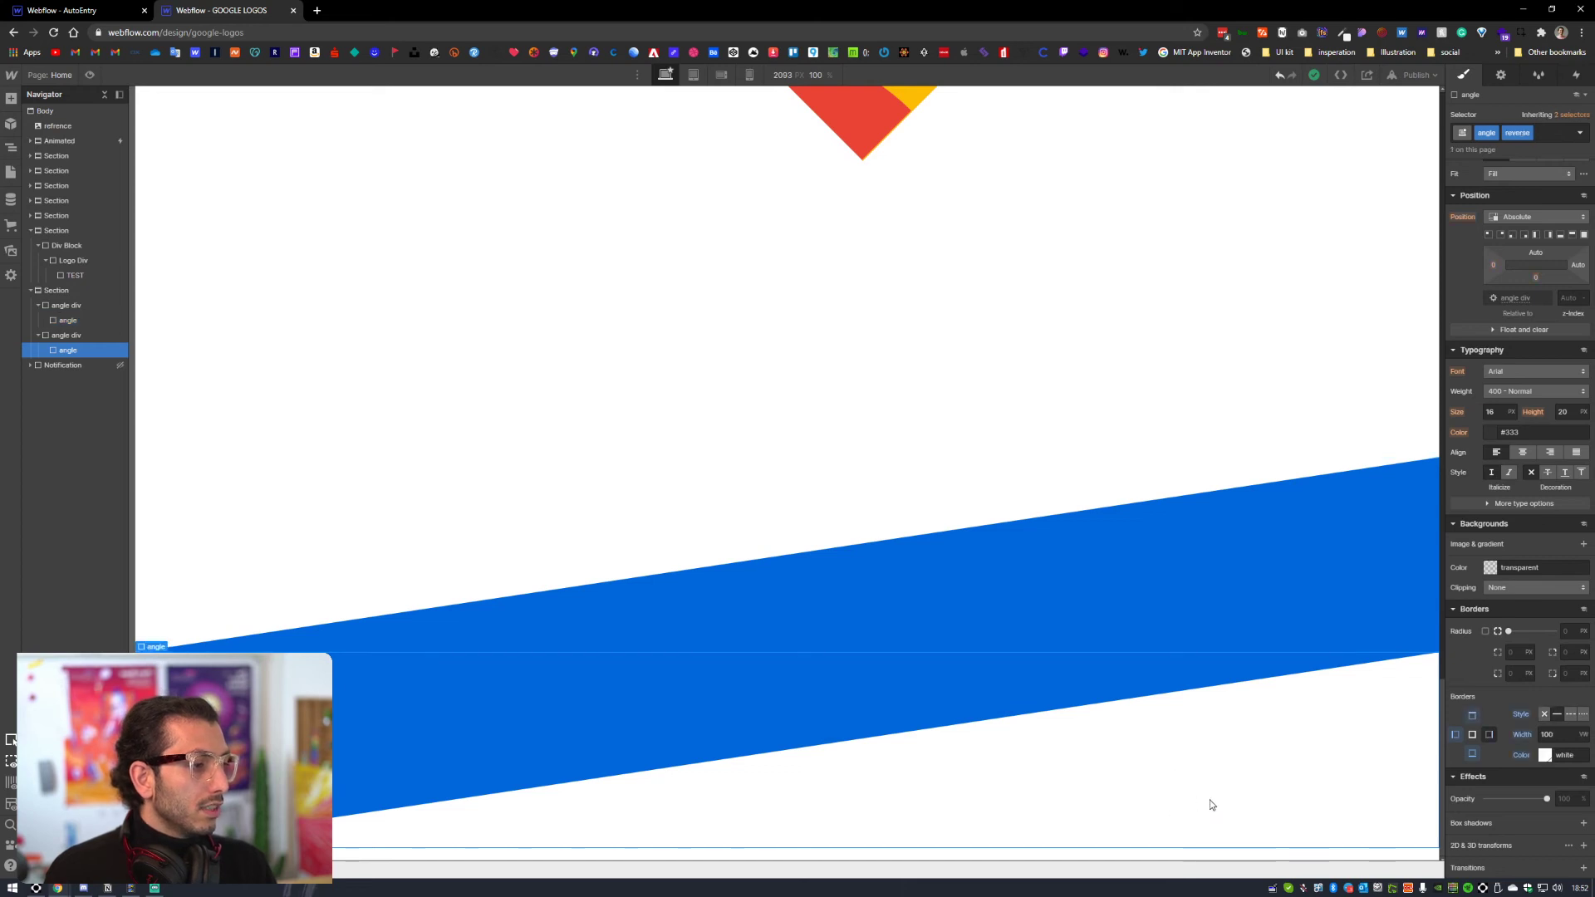
{"action": "left_click", "coordinate": [1093, 425]}
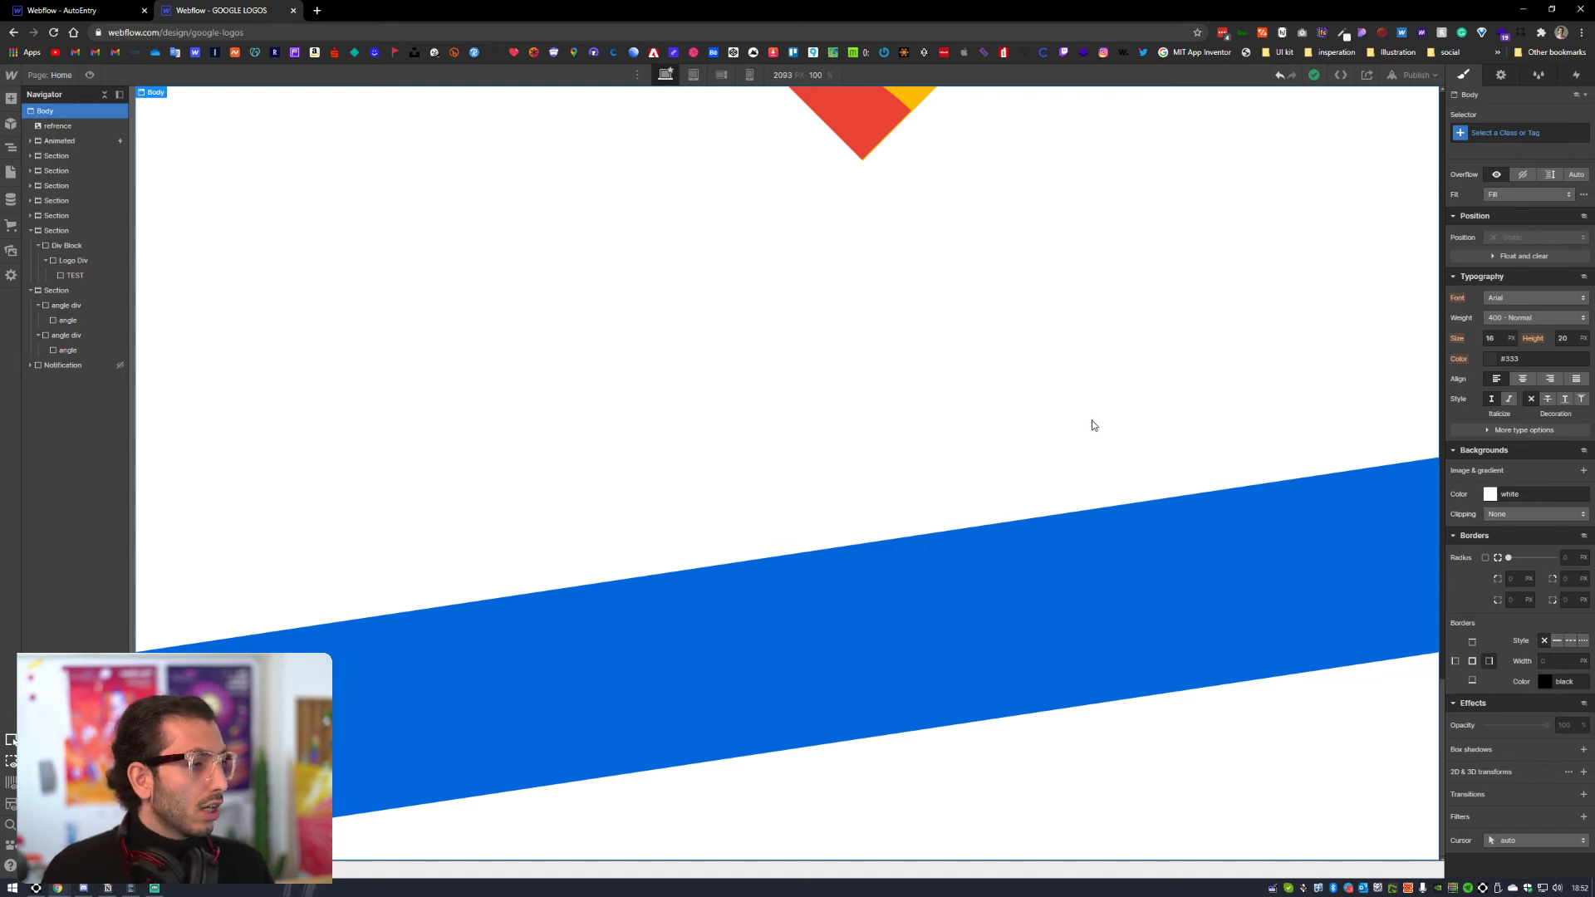
{"action": "left_click", "coordinate": [892, 551]}
{"action": "left_click", "coordinate": [785, 702]}
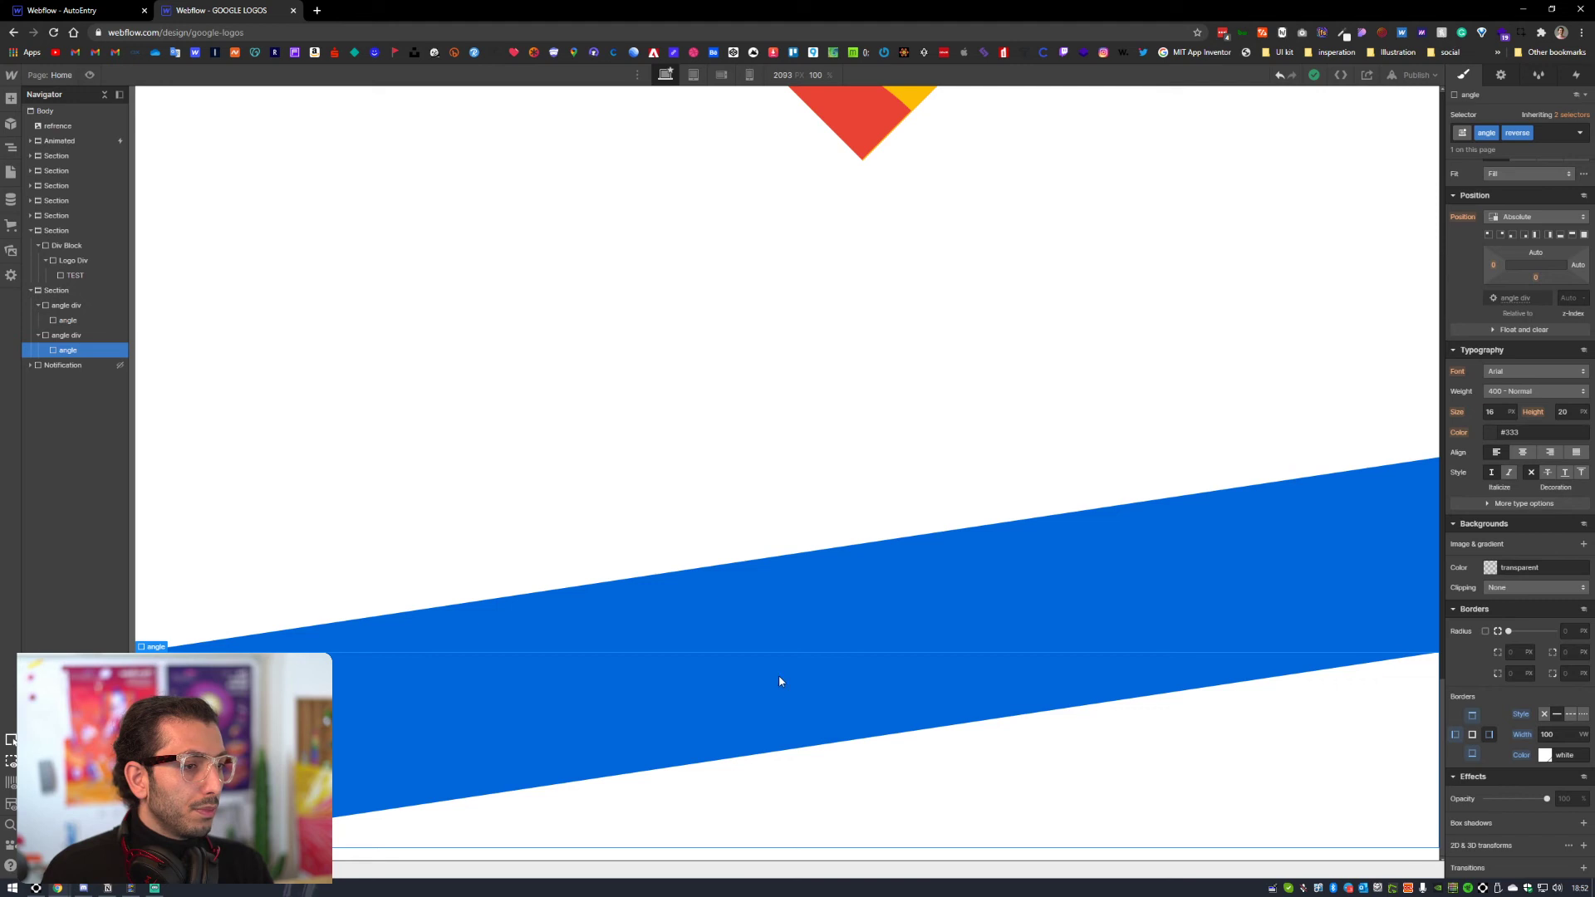
{"action": "left_click", "coordinate": [880, 567]}
{"action": "left_click", "coordinate": [834, 682]}
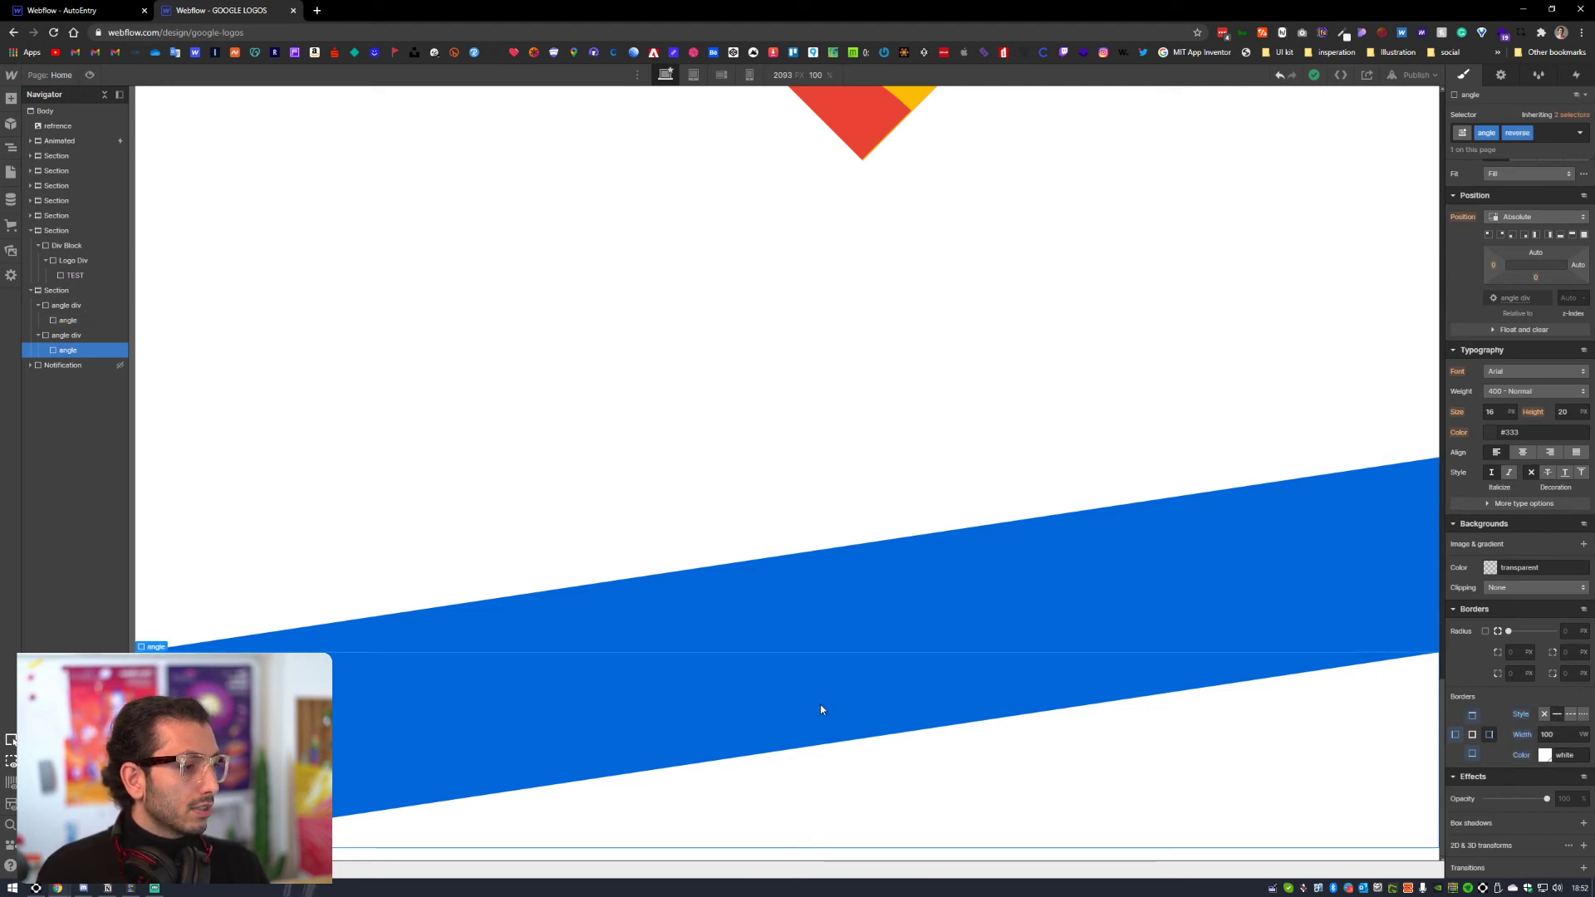
{"action": "left_click", "coordinate": [942, 576]}
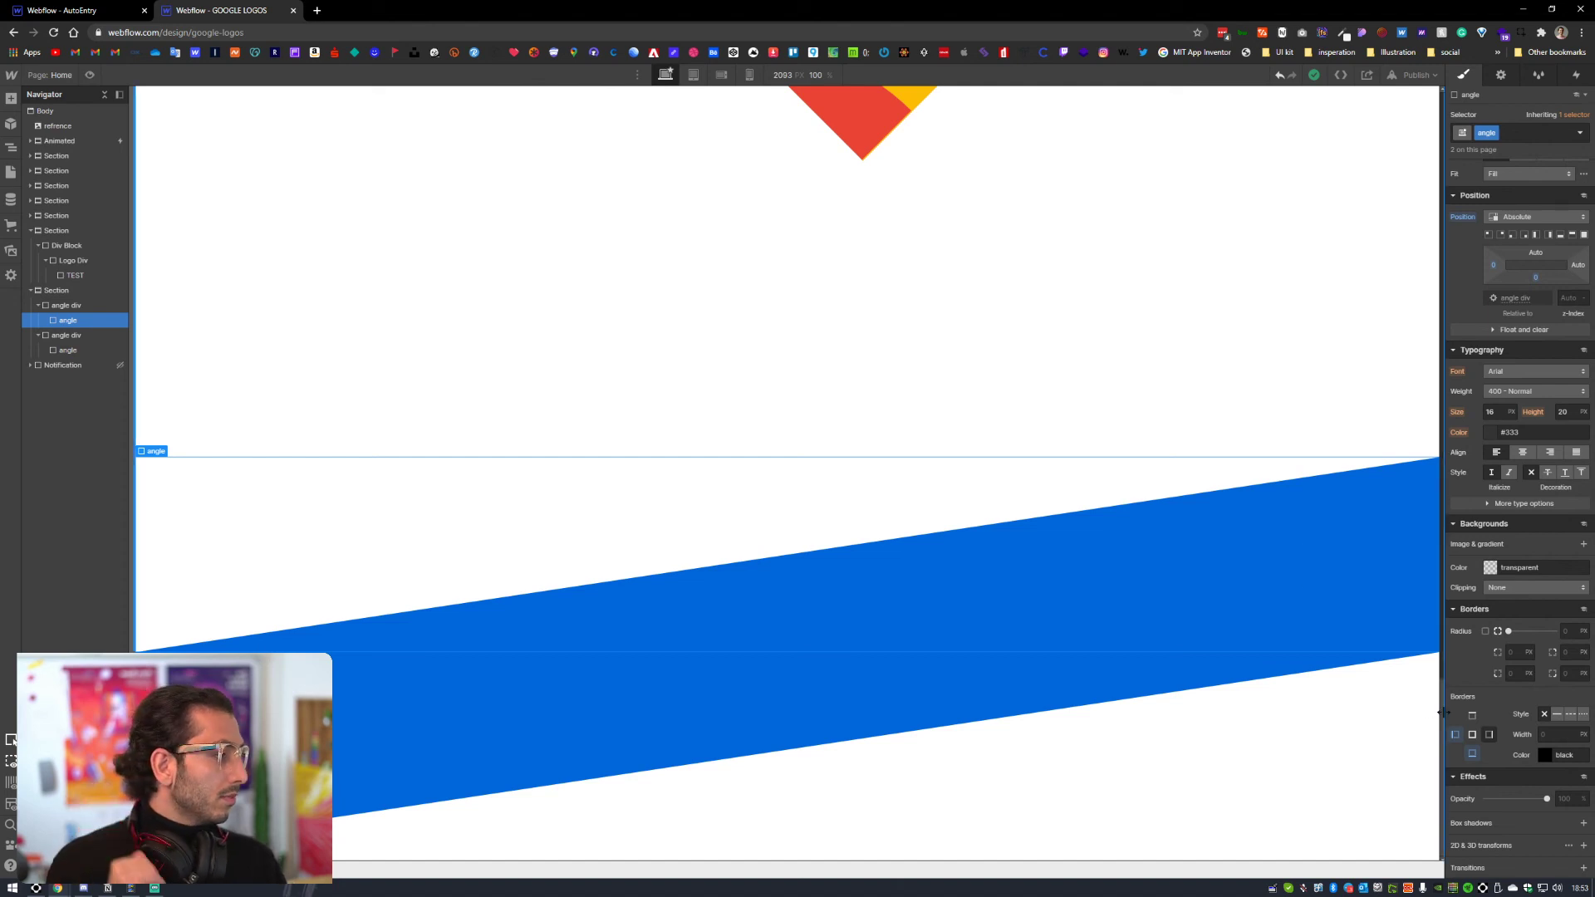
{"action": "left_click", "coordinate": [1456, 736]}
{"action": "left_click", "coordinate": [1471, 758]}
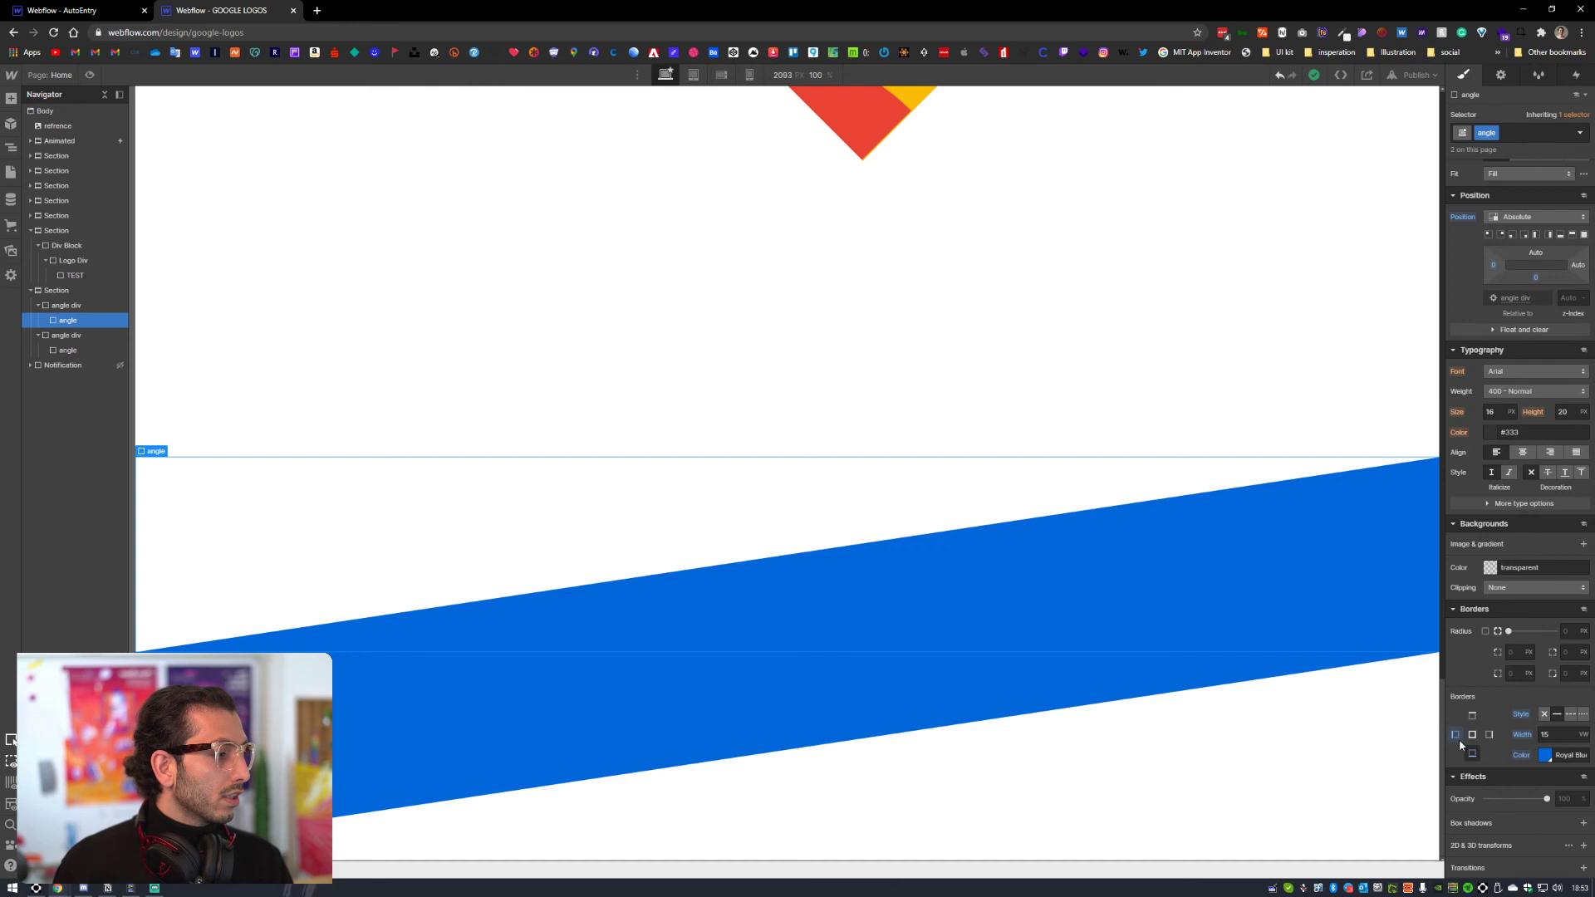
{"action": "scroll", "coordinate": [1504, 765], "scroll_direction": "up", "scroll_amount": 3}
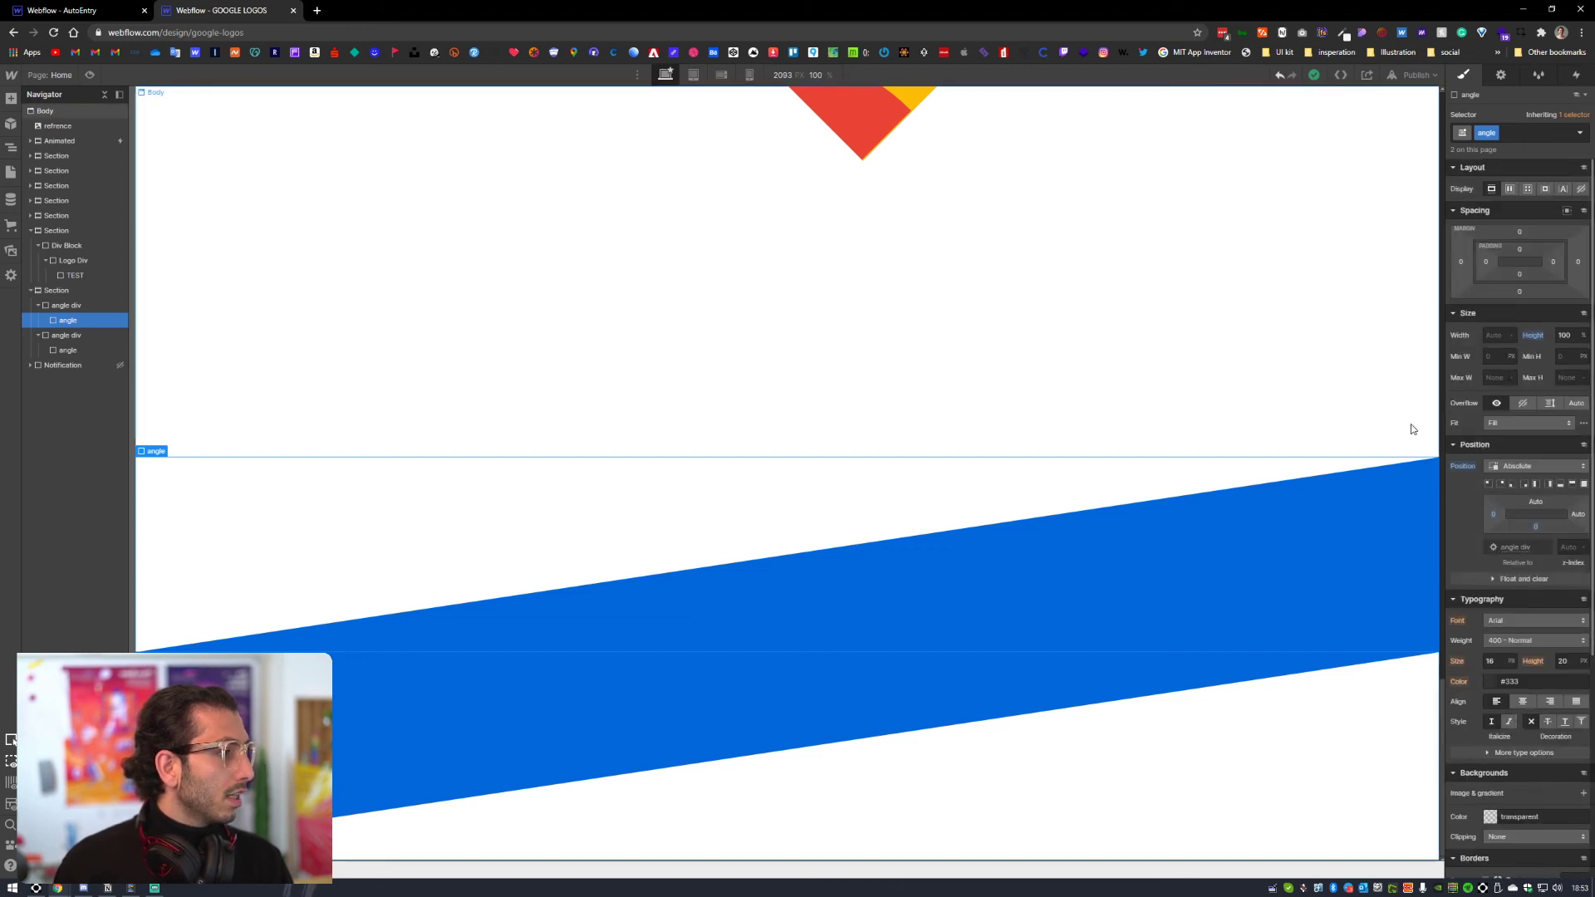
{"action": "left_click", "coordinate": [63, 306]}
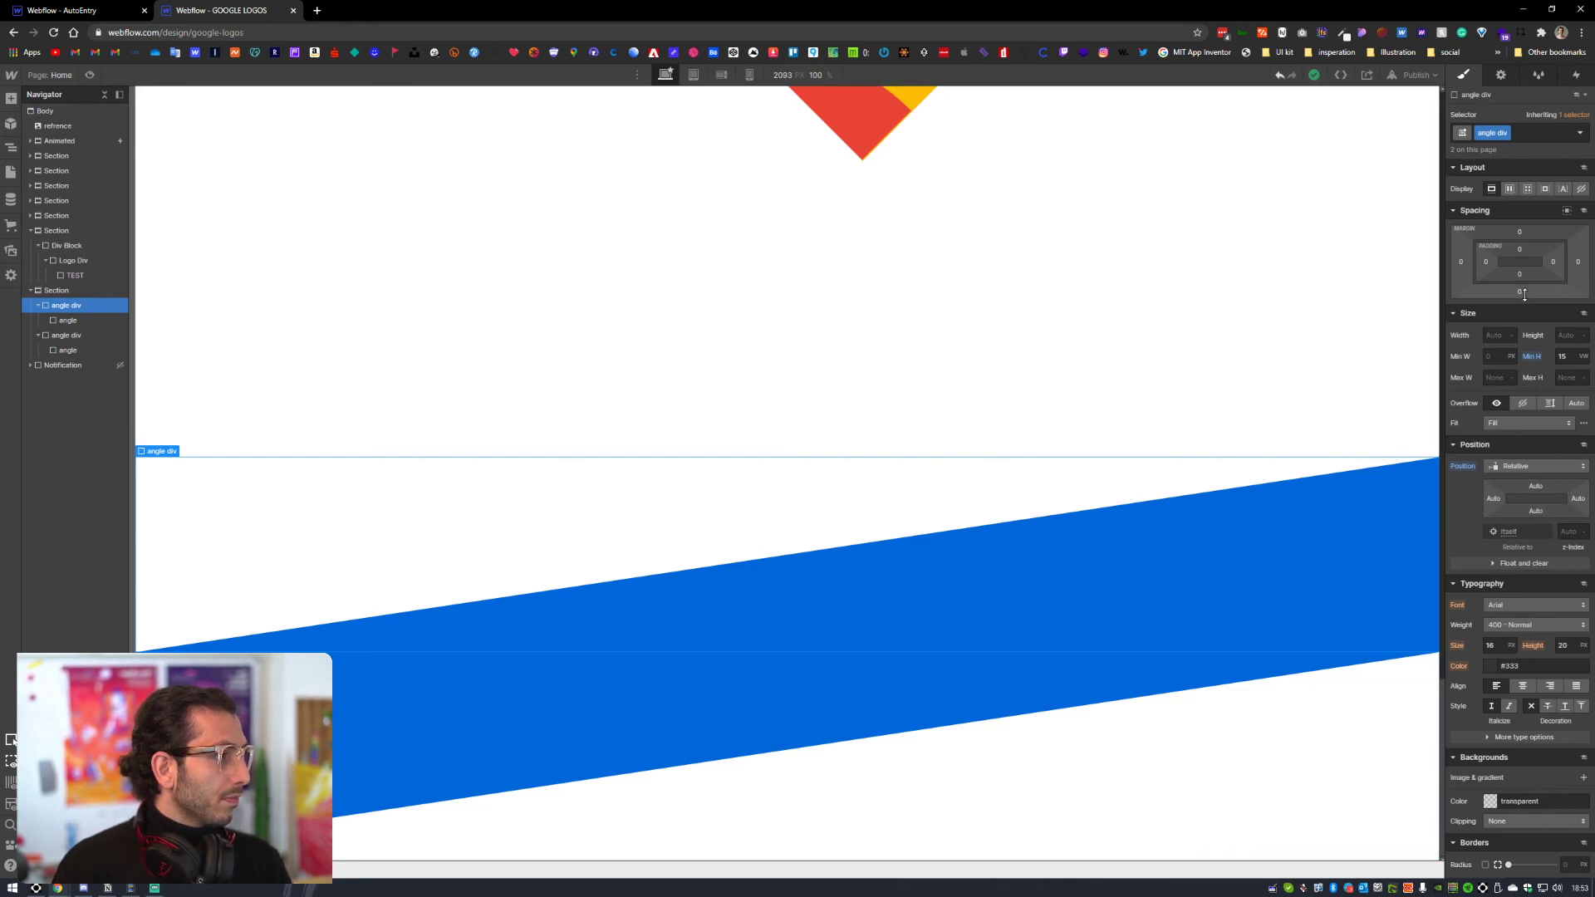
{"action": "left_click", "coordinate": [682, 723]}
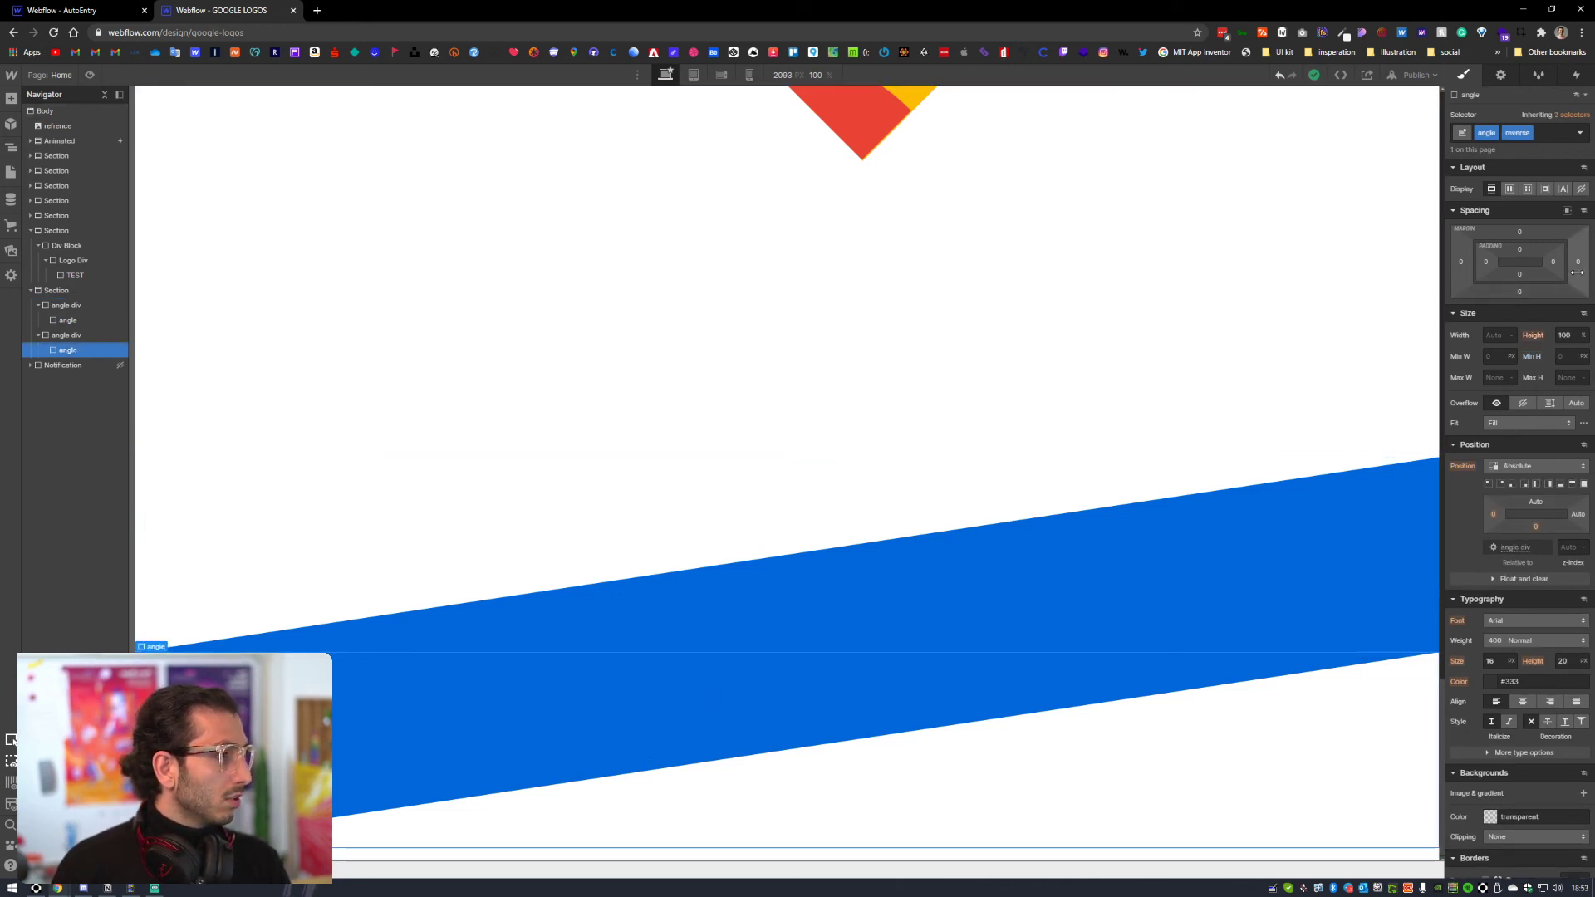
{"action": "left_click_drag", "start_coordinate": [1519, 289], "coordinate": [1526, 211]}
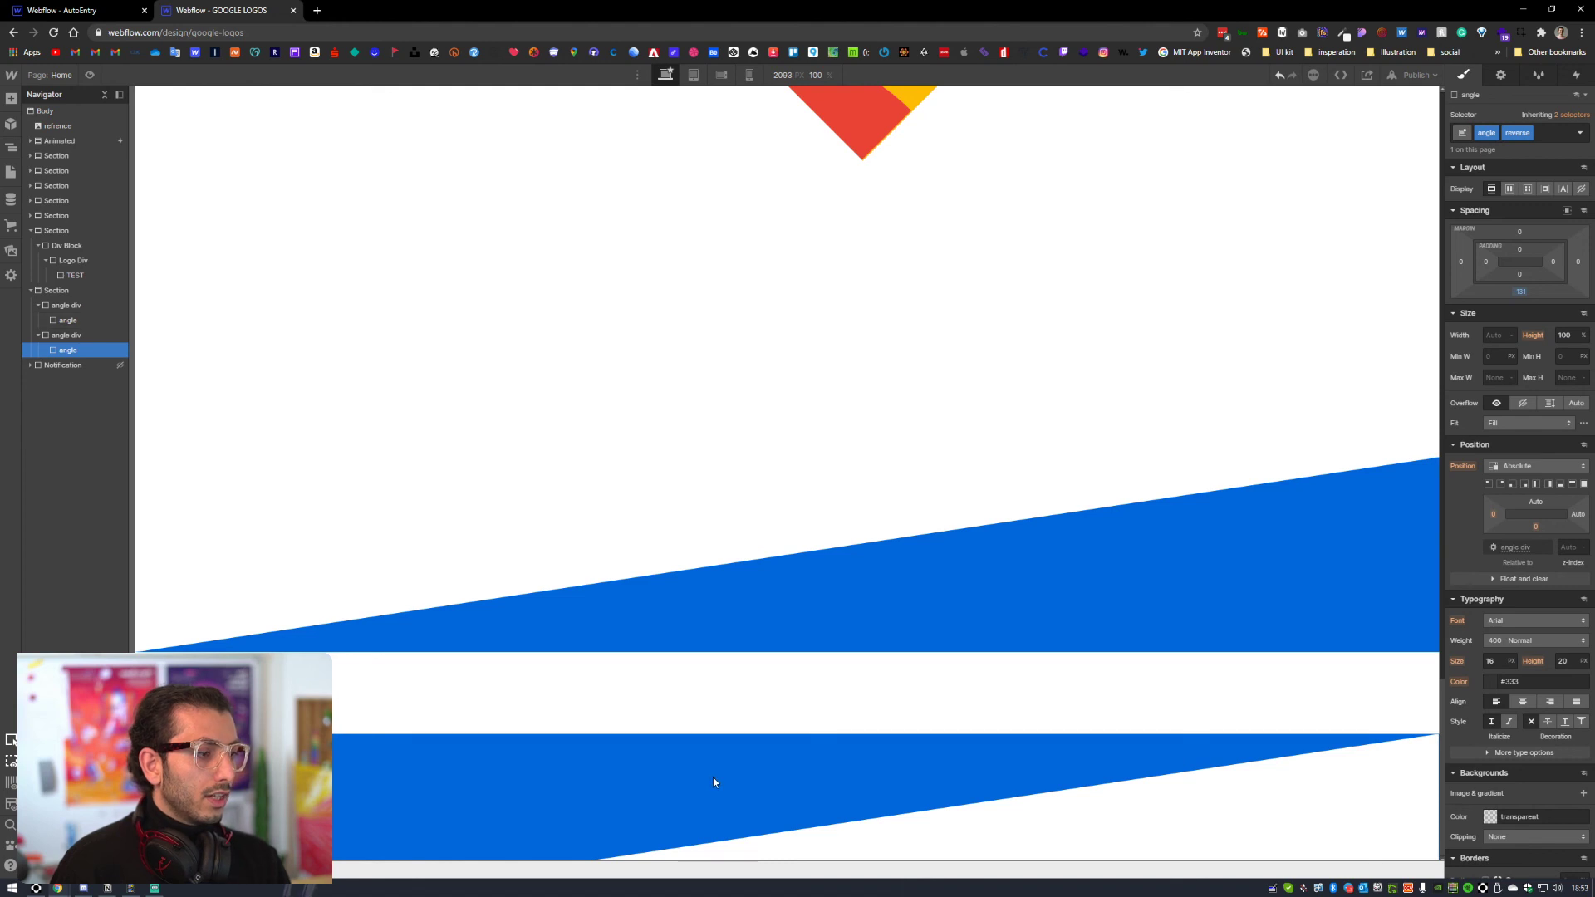
{"action": "left_click", "coordinate": [1520, 292], "text": "alt"}
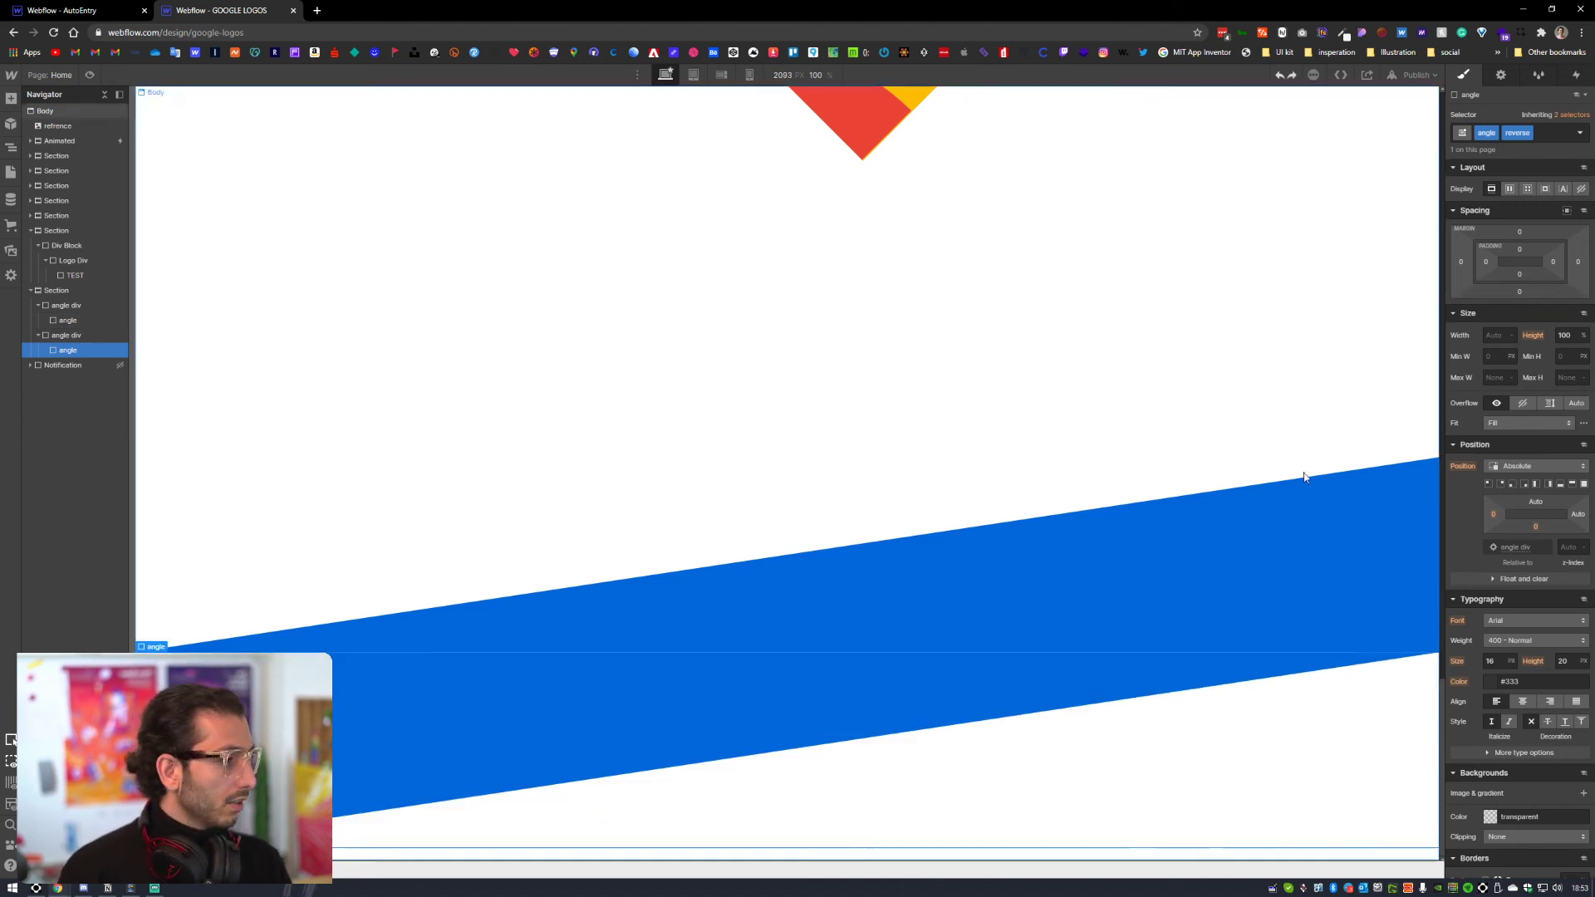
{"action": "scroll", "coordinate": [1532, 624], "scroll_direction": "down", "scroll_amount": 4}
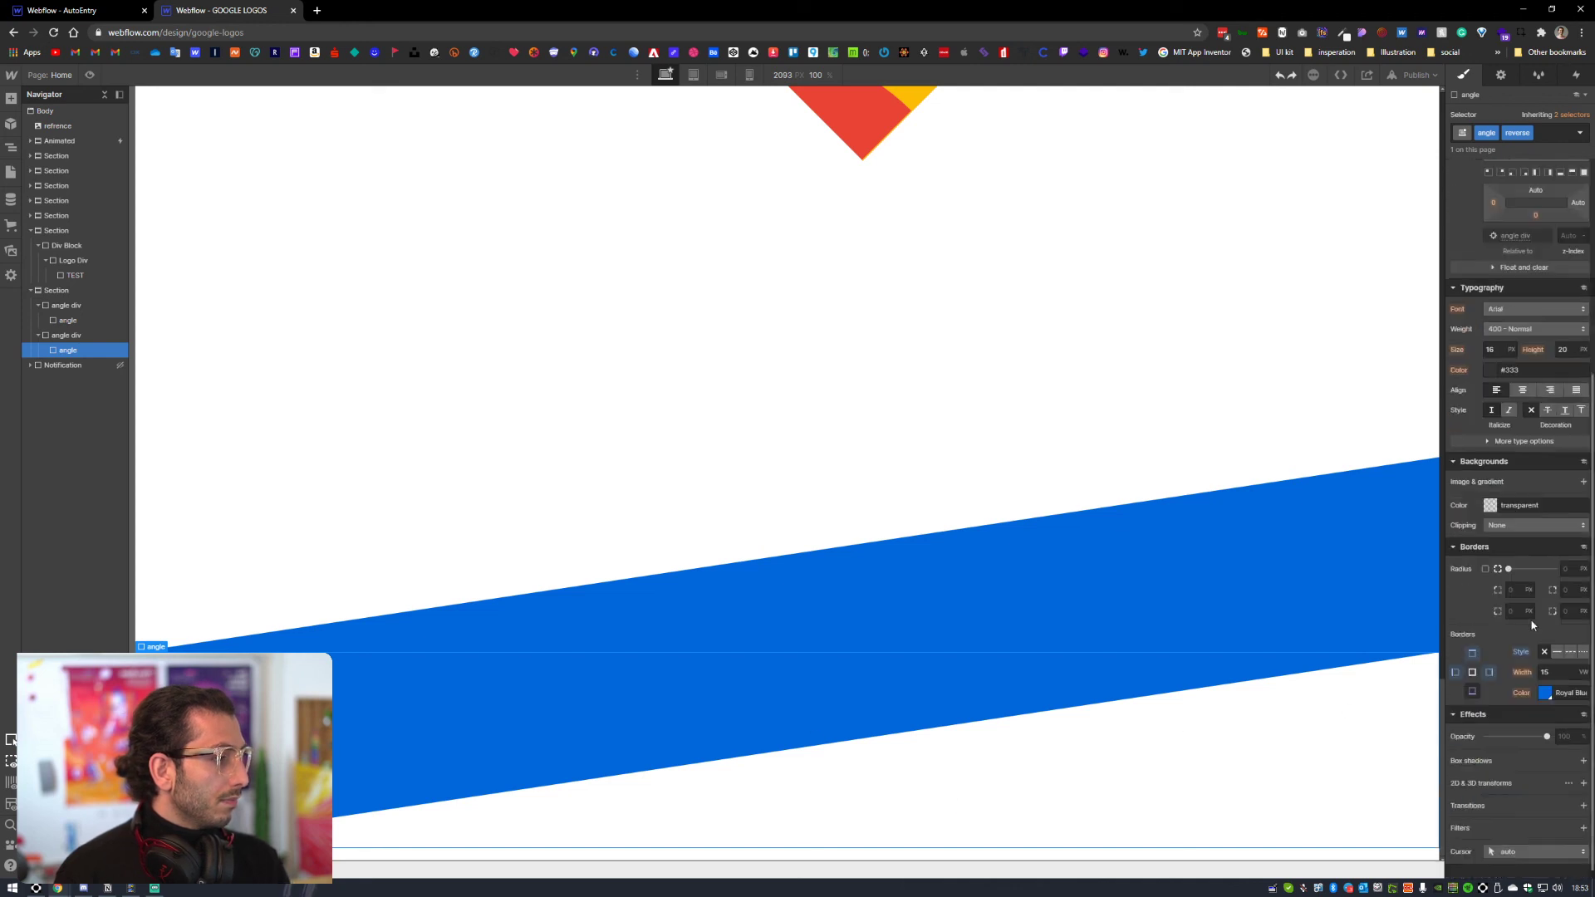
{"action": "left_click", "coordinate": [1472, 678]}
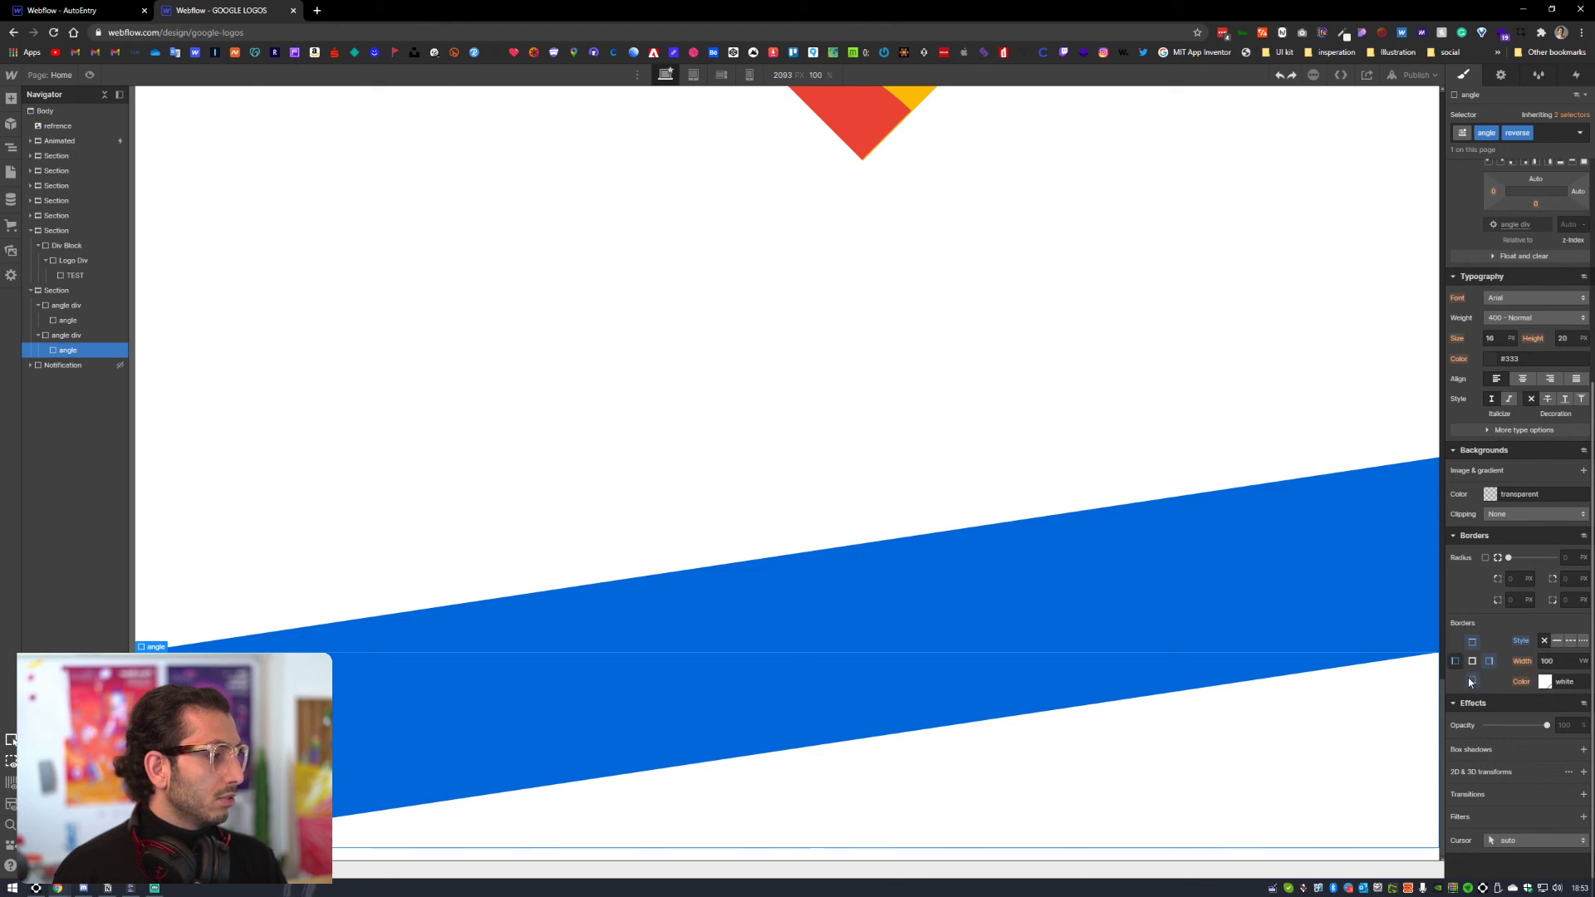
{"action": "left_click", "coordinate": [1487, 661]}
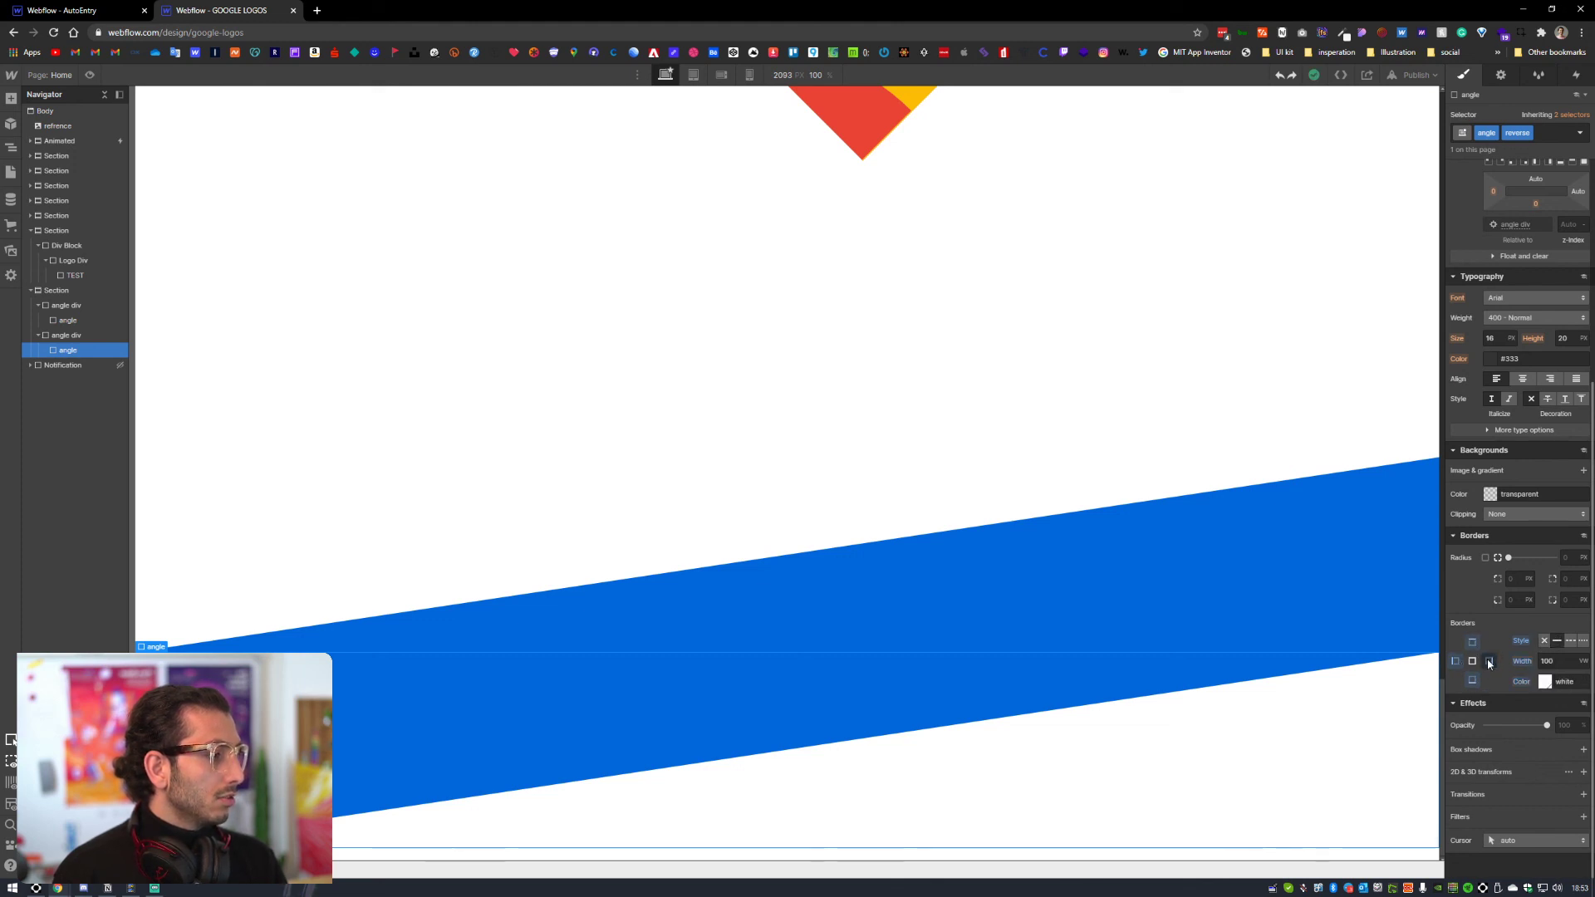